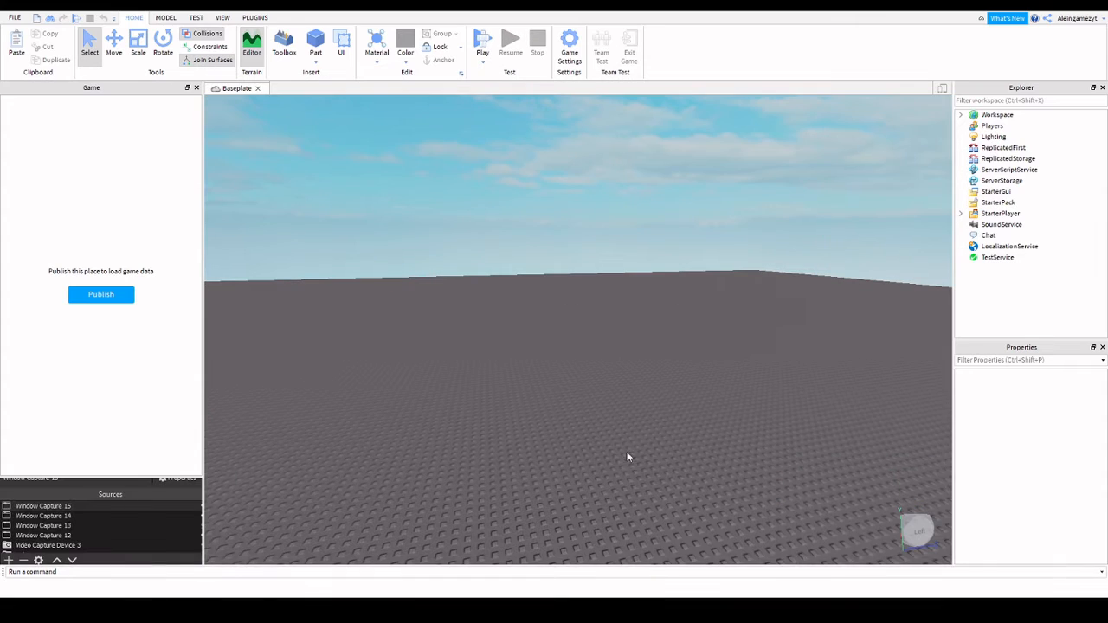
Orbit, zoom and fly the camera around the empty baseplate scene.
right_click_drag(628, 454, 548, 348)
scroll(606, 320, "down", 5)
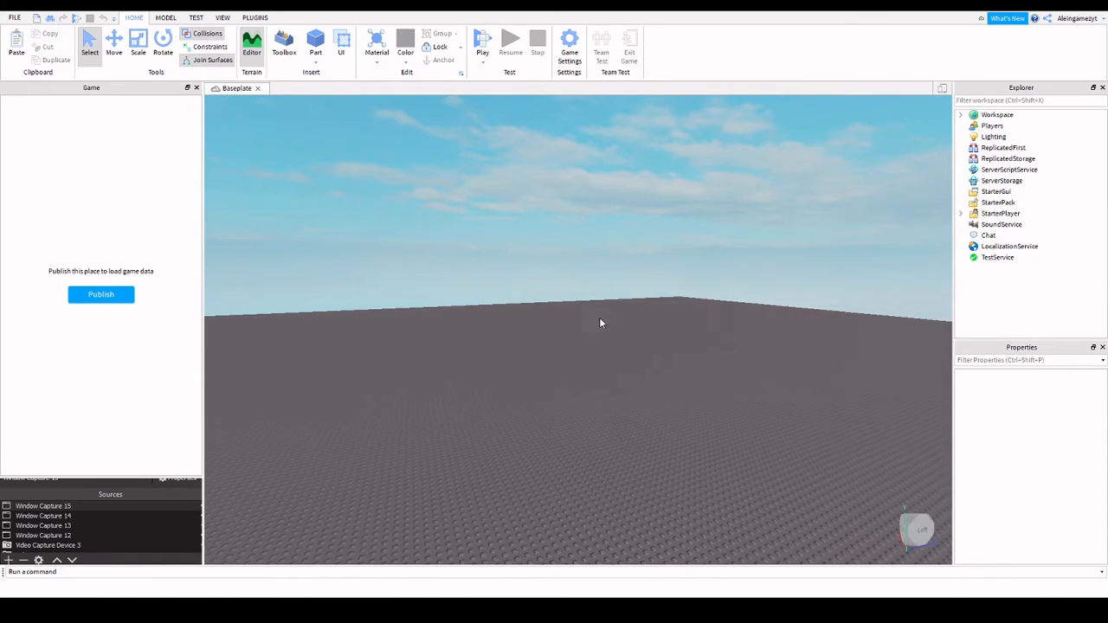
right_click_drag(599, 317, 581, 312)
scroll(515, 196, "down", 10)
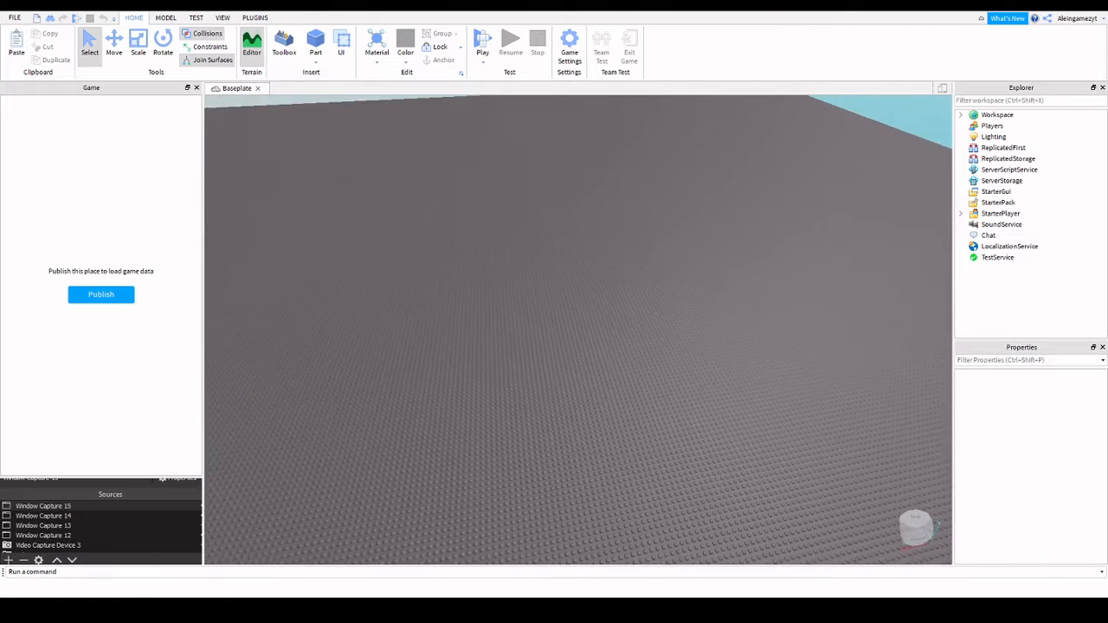
right_click_drag(745, 192, 751, 191)
key("s")
key("w")
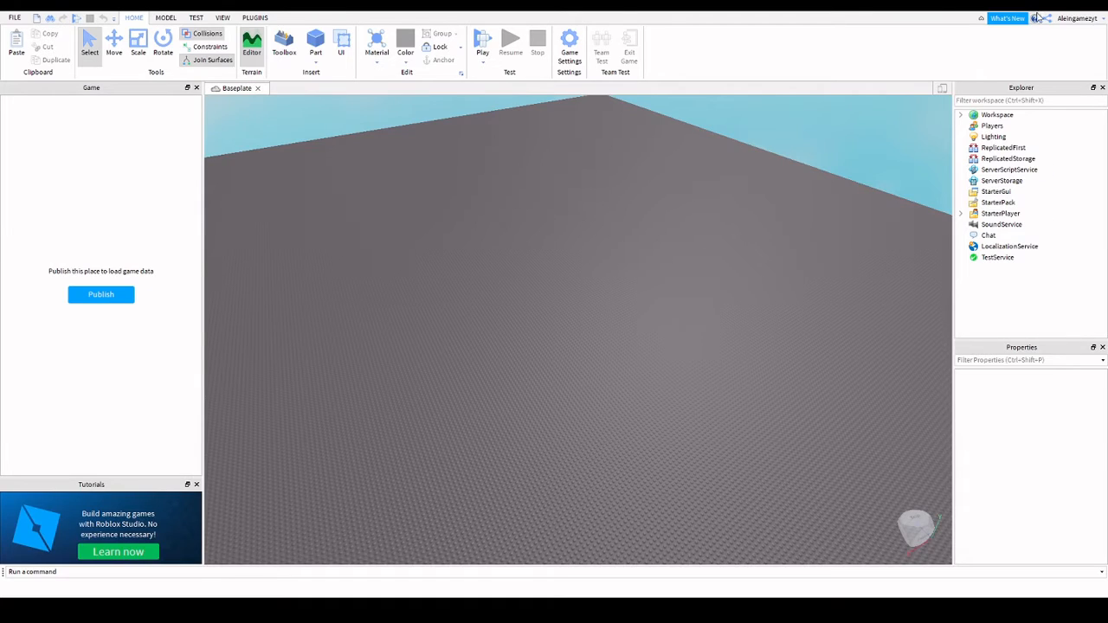
Restore the Studio window from maximized and drag its edges to resize it smaller.
left_click(1068, 5)
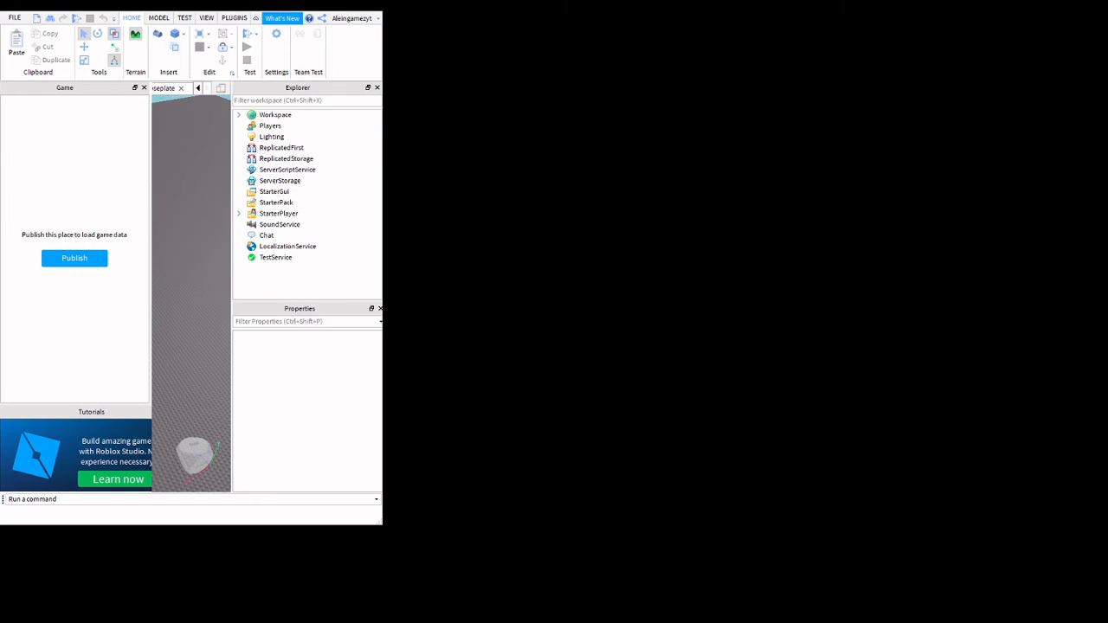
left_click(343, 5)
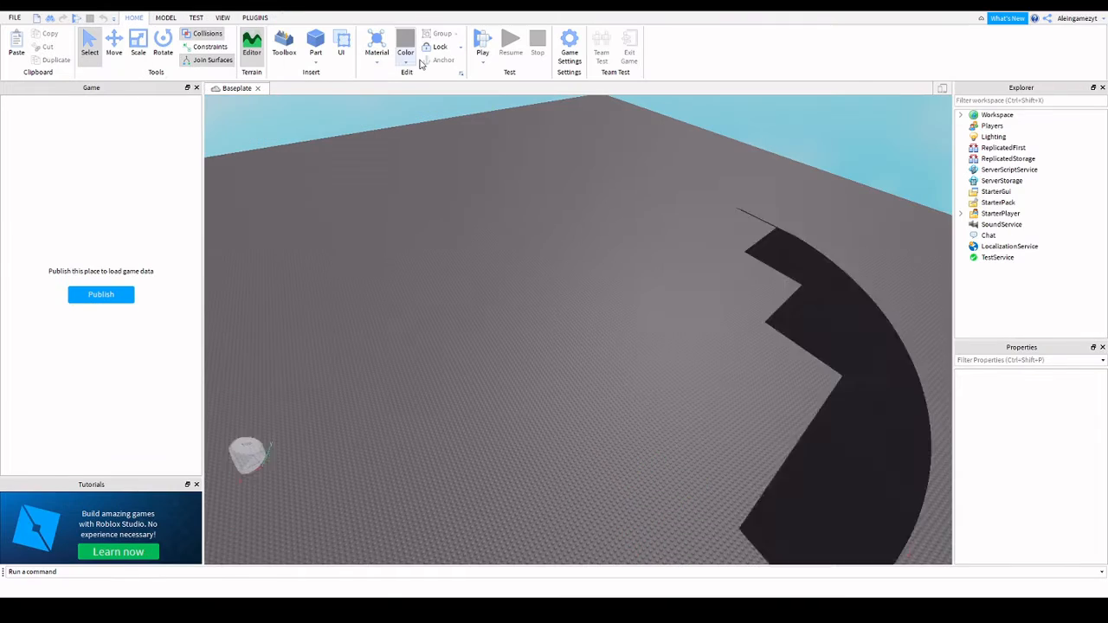
left_click(1068, 5)
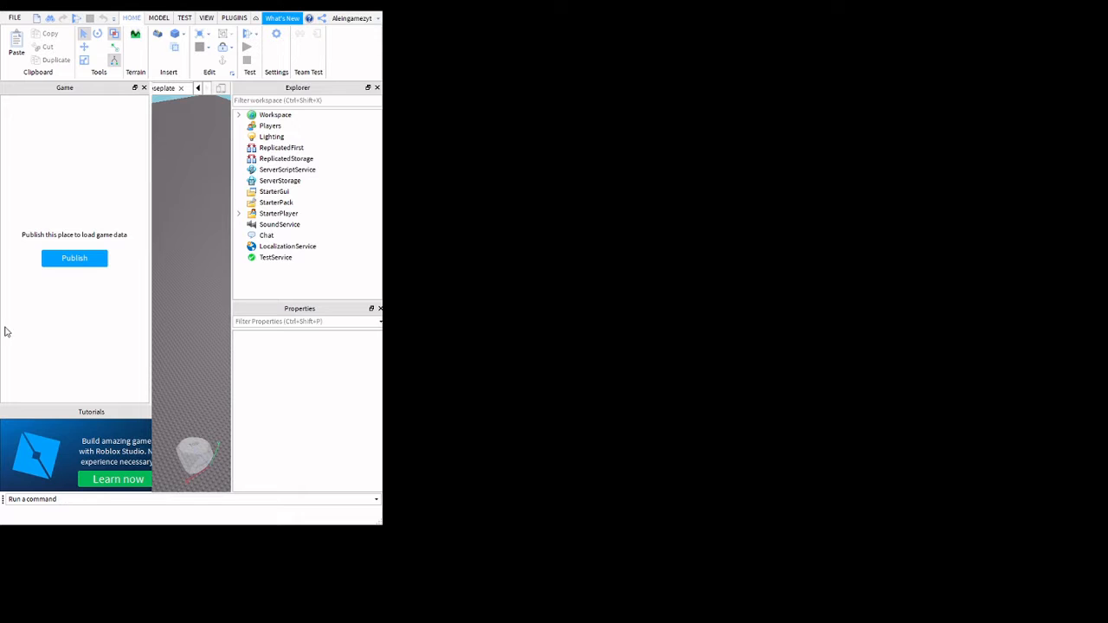
left_click_drag(1, 326, 2, 322)
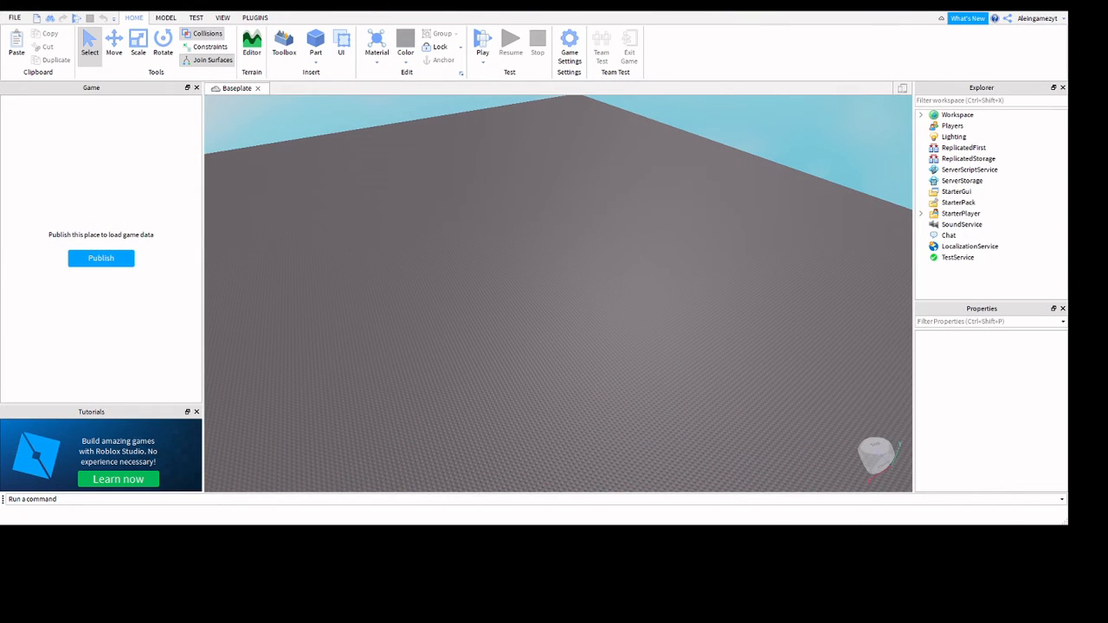
left_click_drag(300, 2, 300, 1)
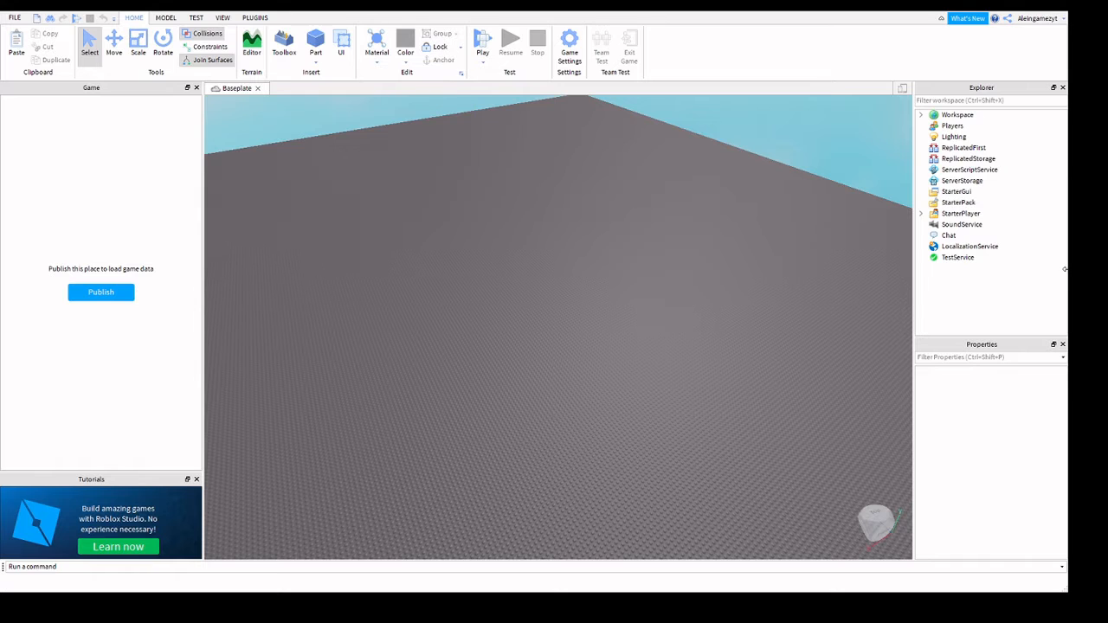
left_click_drag(1065, 268, 957, 269)
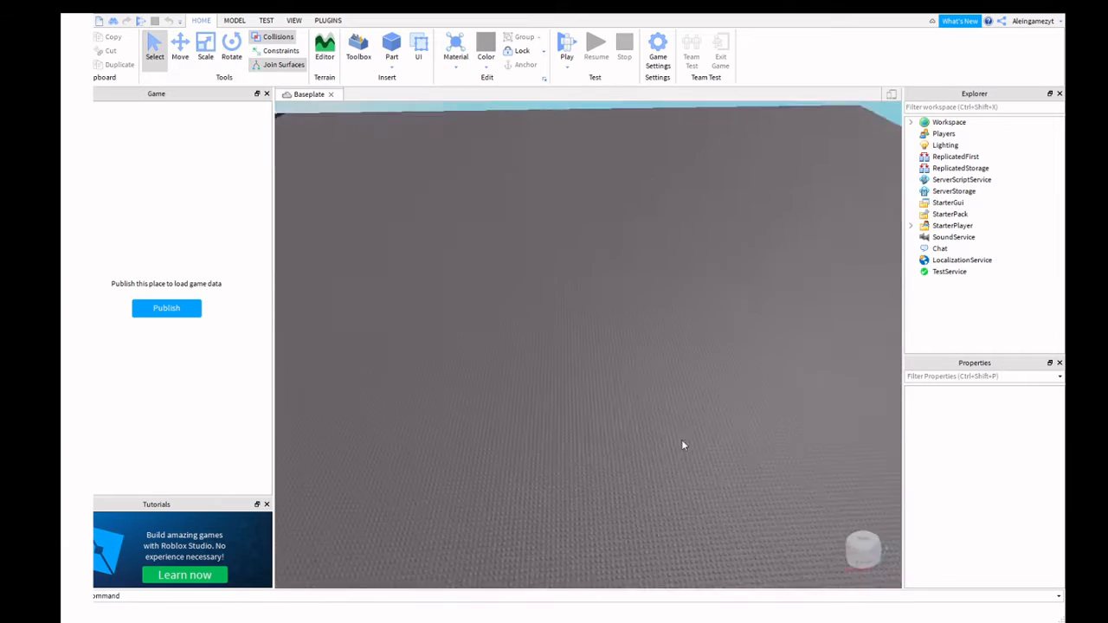
right_click_drag(682, 439, 681, 439)
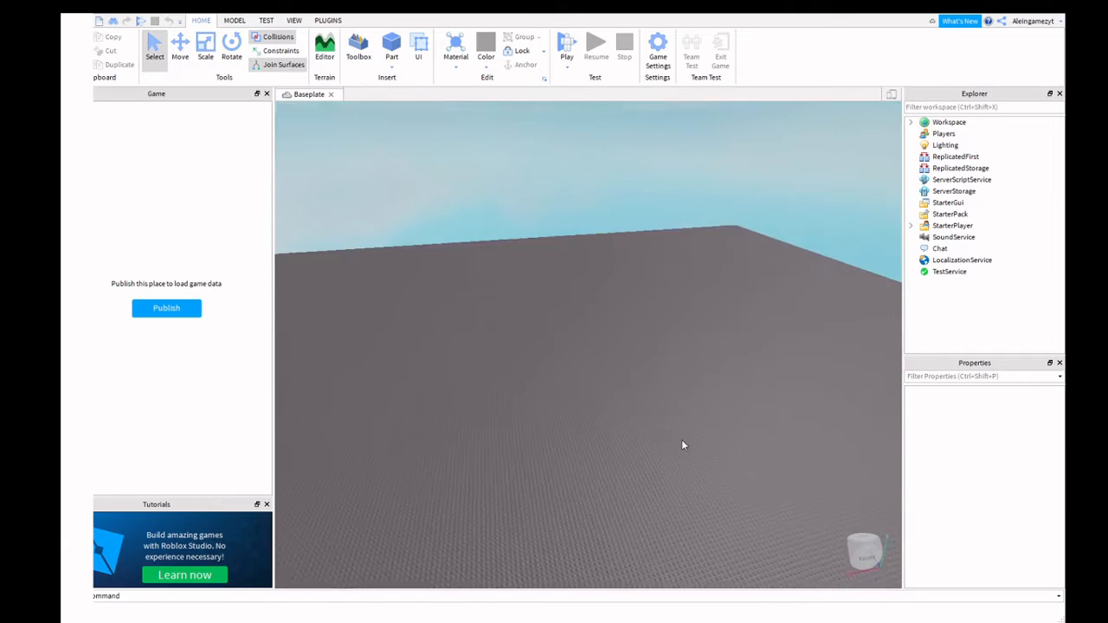
key("s")
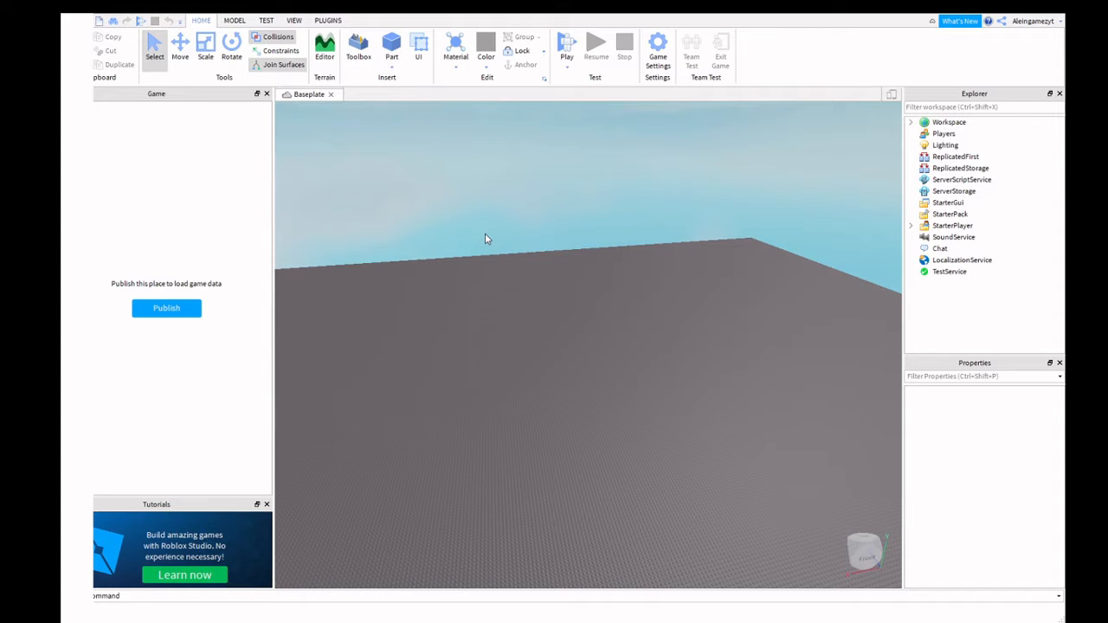
right_click_drag(485, 235, 468, 174)
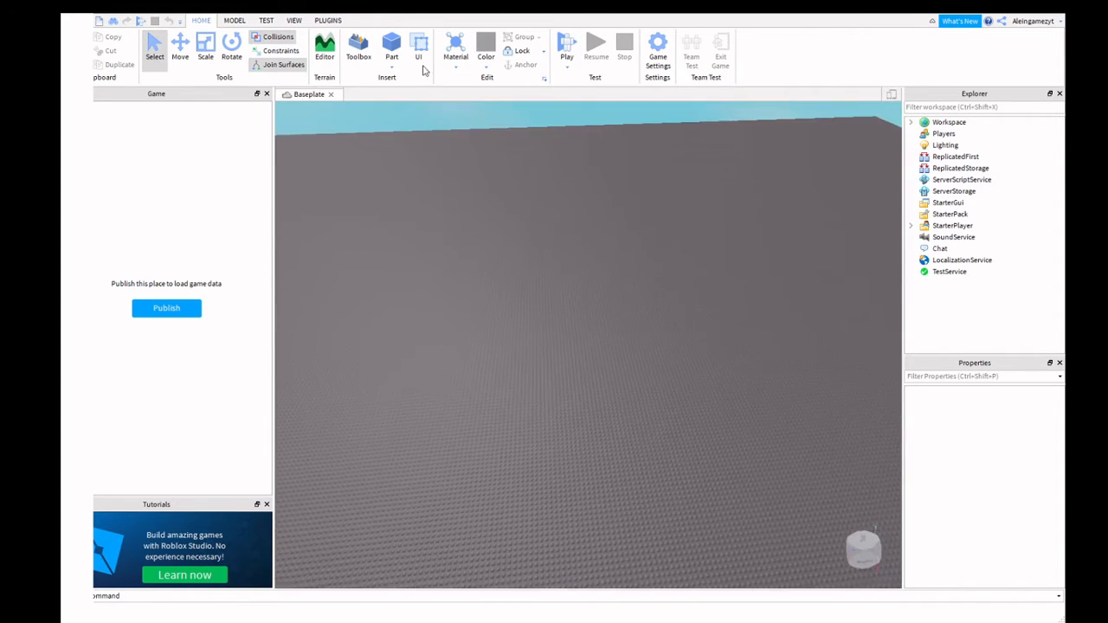
key("w")
key("s")
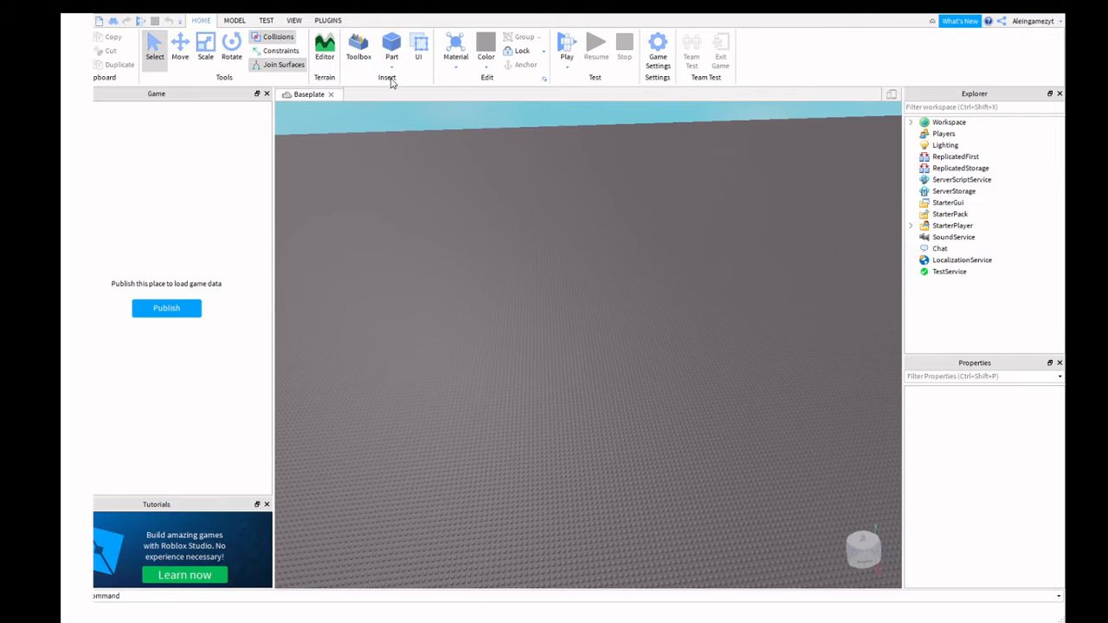
key("w")
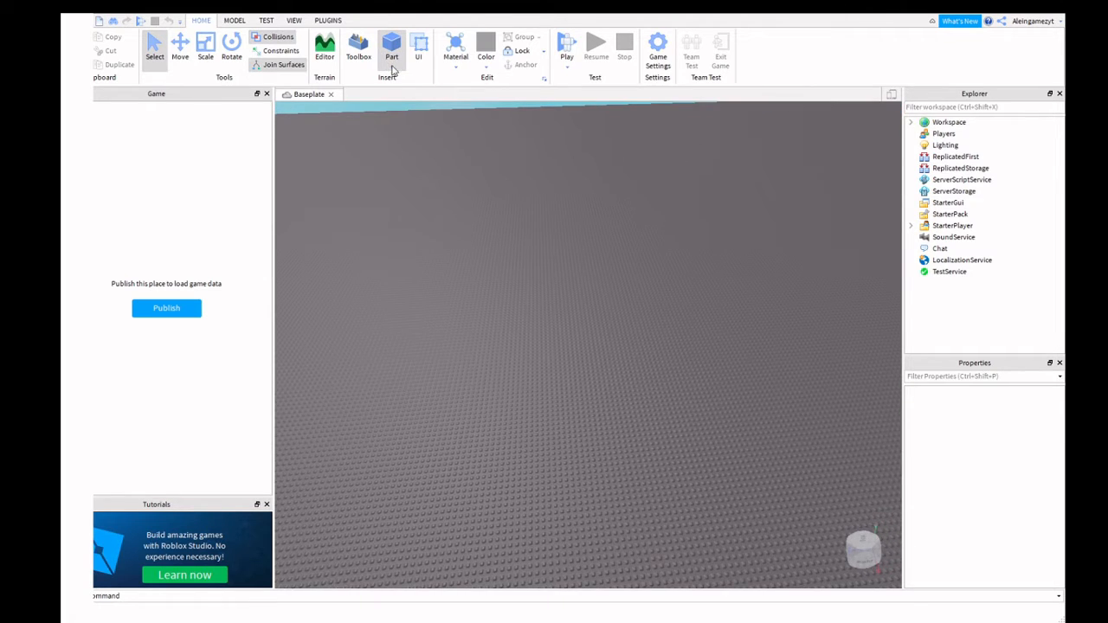
Insert block, sphere, wedge and cylinder parts, dragging the wedge right and the cylinder behind the sphere.
left_click(392, 47)
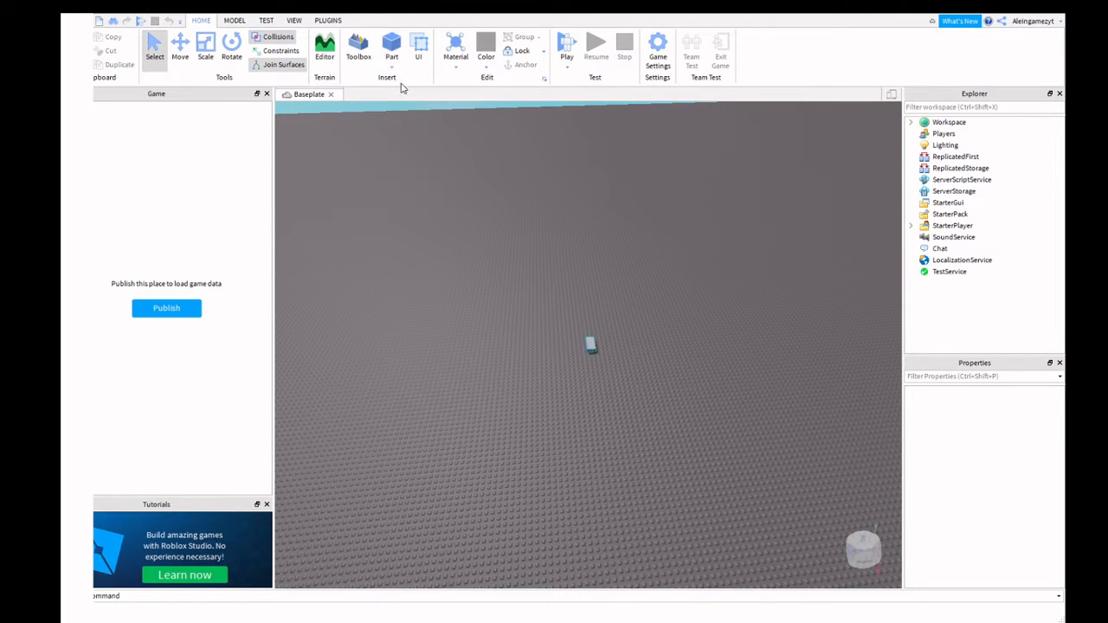
key("w")
left_click_drag(519, 318, 511, 331)
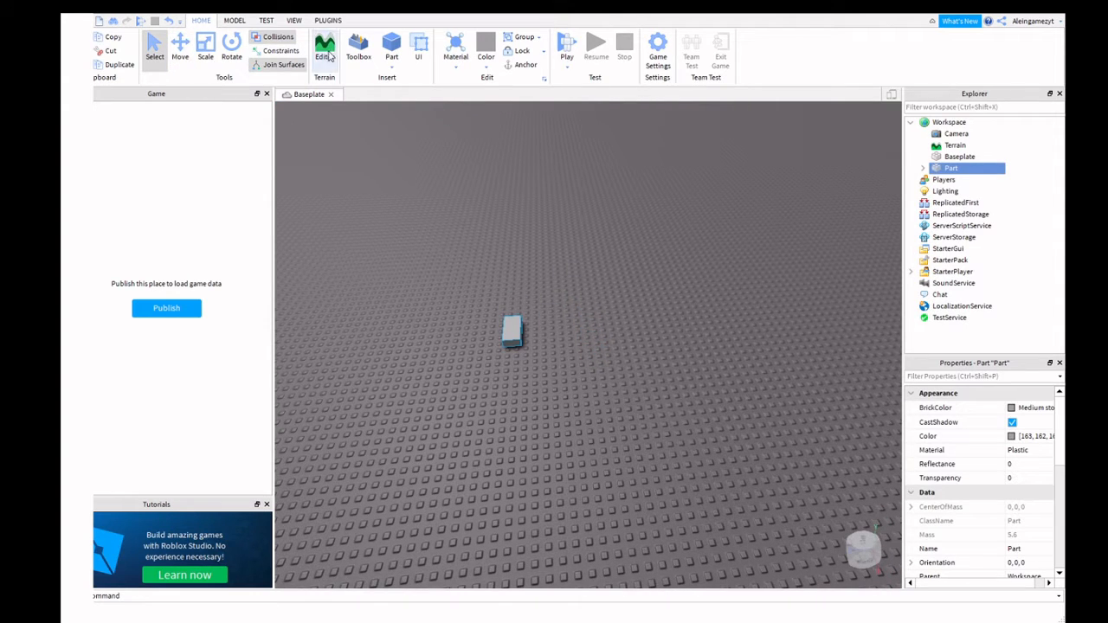
left_click(391, 50)
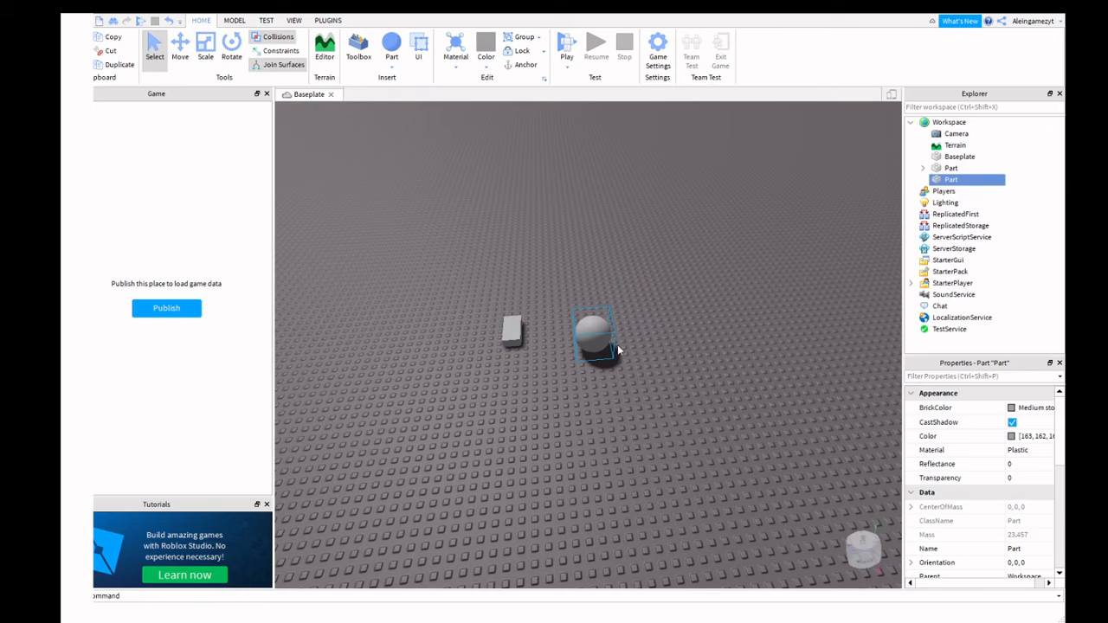
left_click(410, 109)
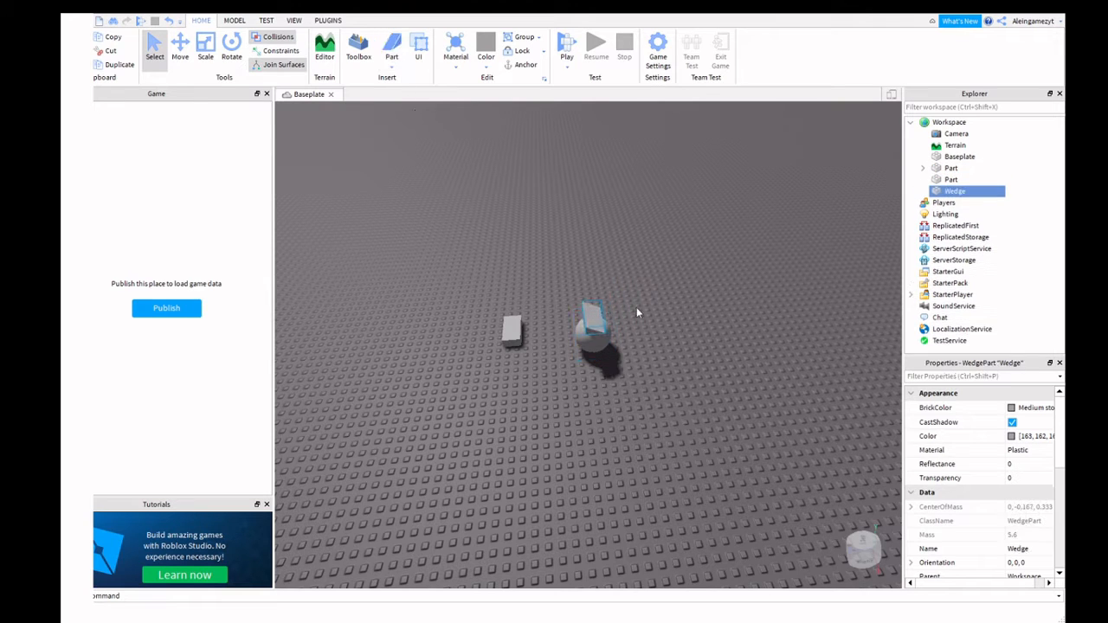
left_click_drag(577, 310, 670, 316)
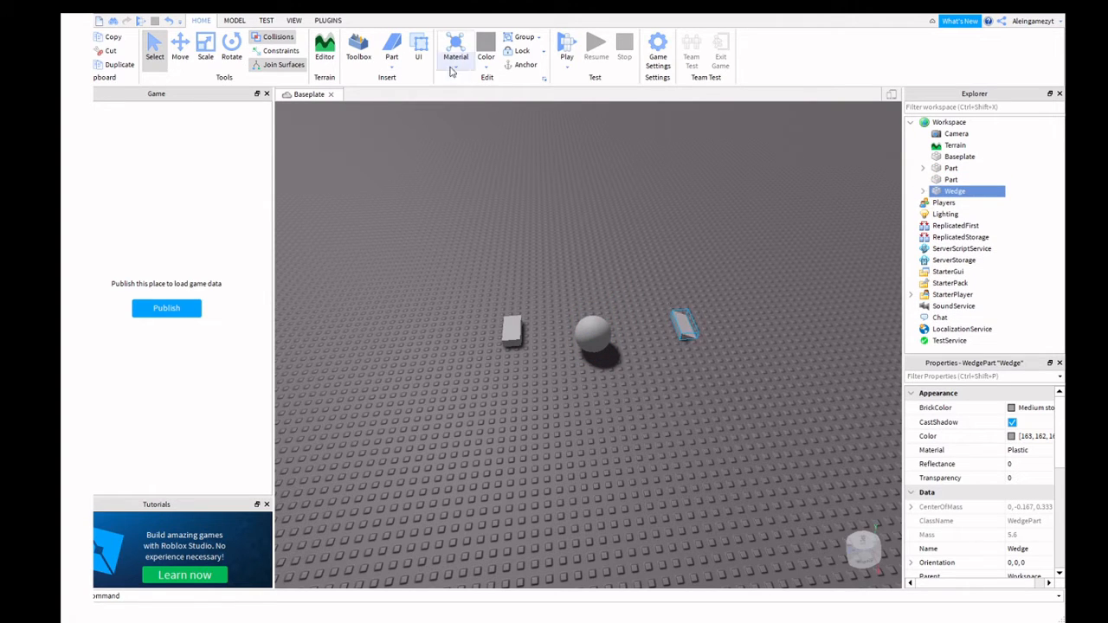
left_click(391, 67)
left_click(433, 124)
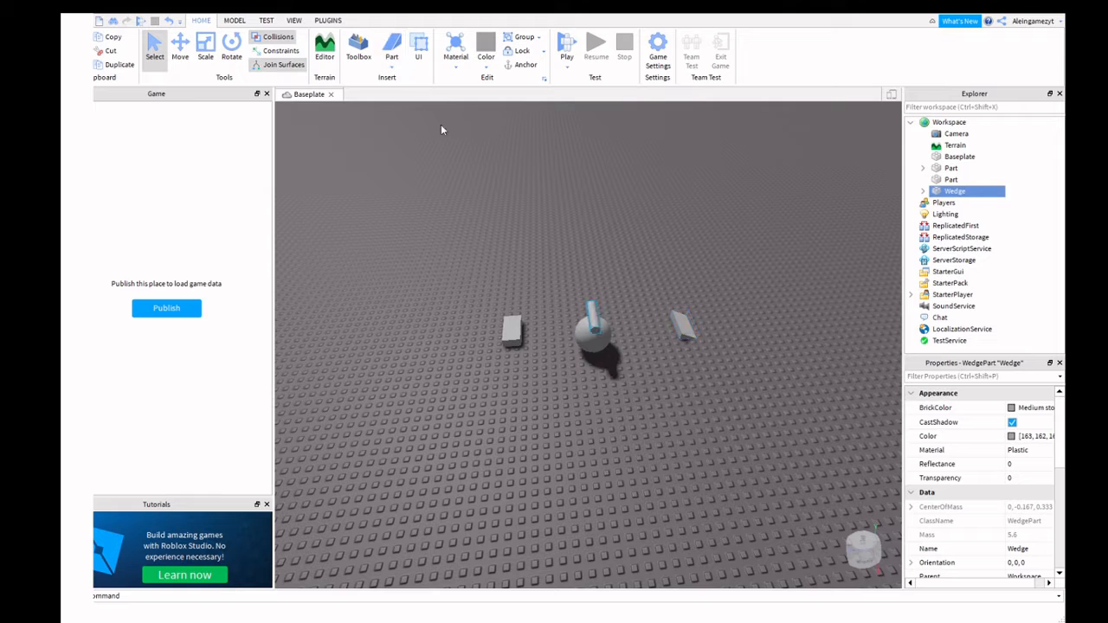
left_click_drag(597, 313, 613, 287)
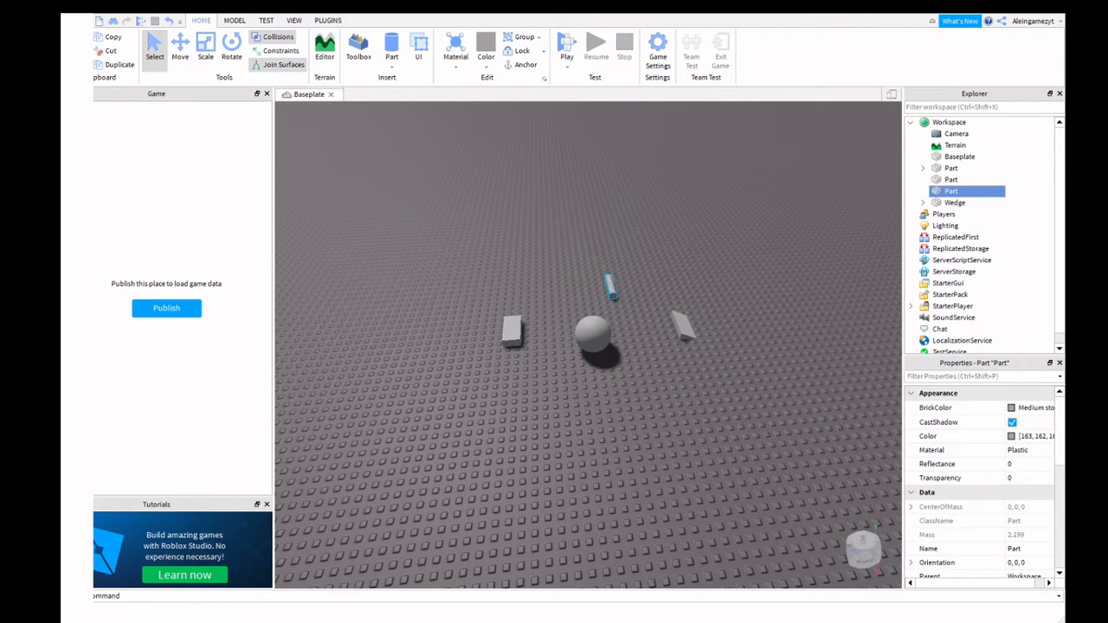
right_click_drag(651, 223, 600, 205)
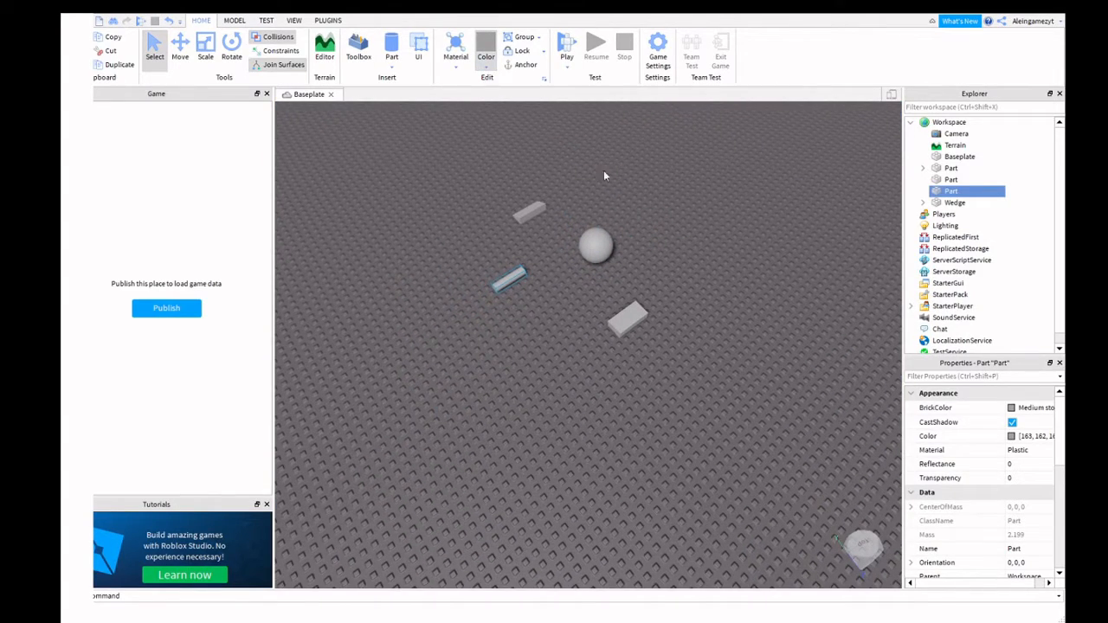
Colour the cylinder red, the wedge green, the sphere cyan and the block hot pink.
left_click(657, 166)
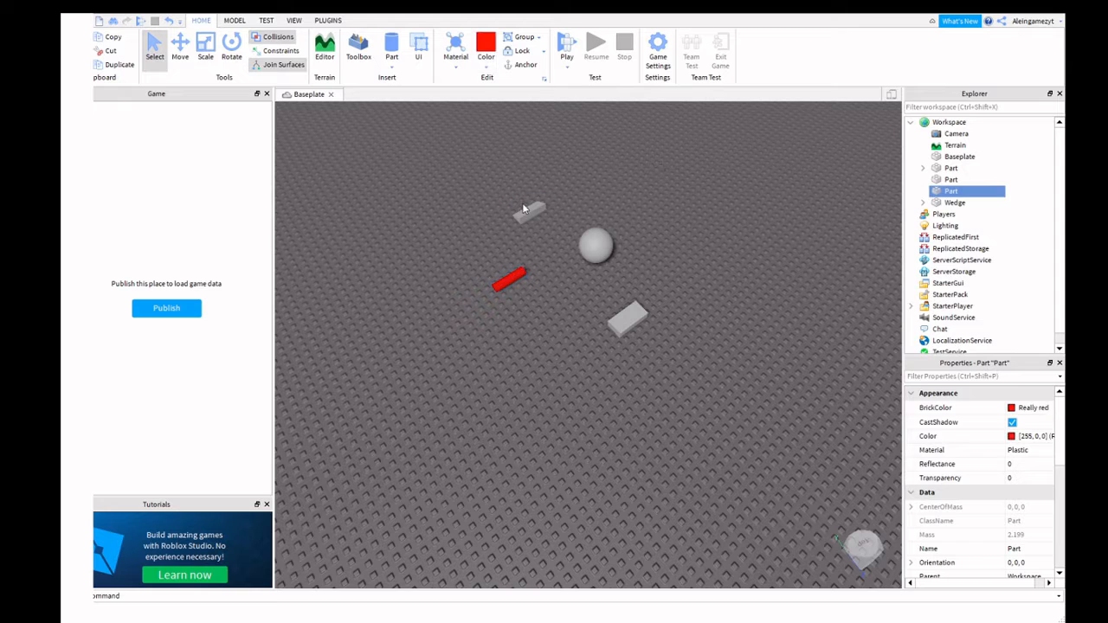
left_click(523, 202)
left_click(529, 211)
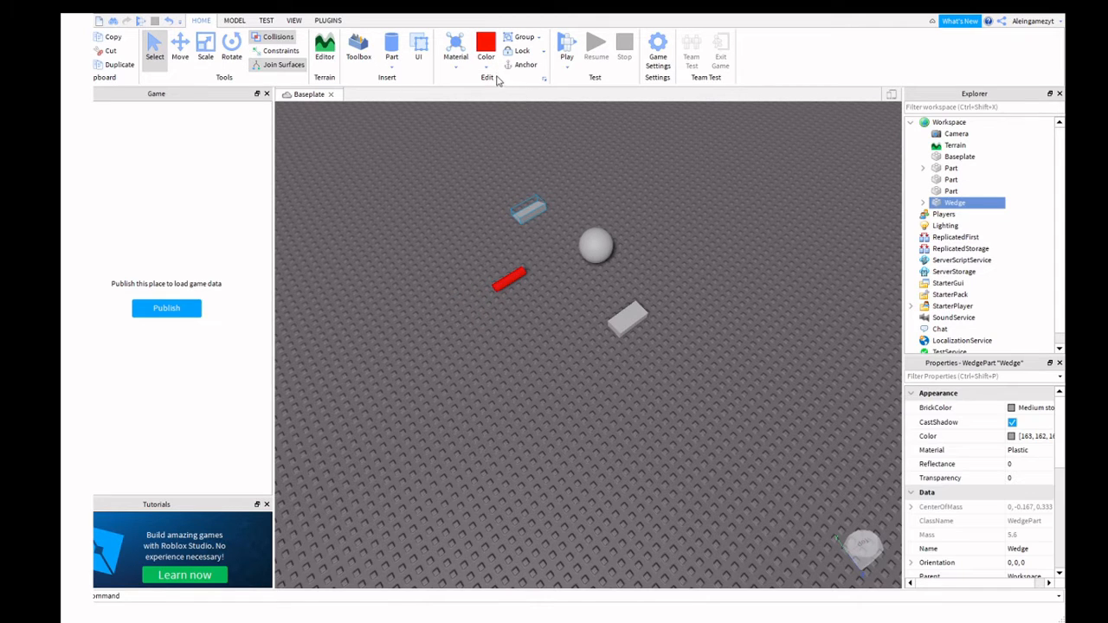
left_click(568, 123)
left_click(600, 248)
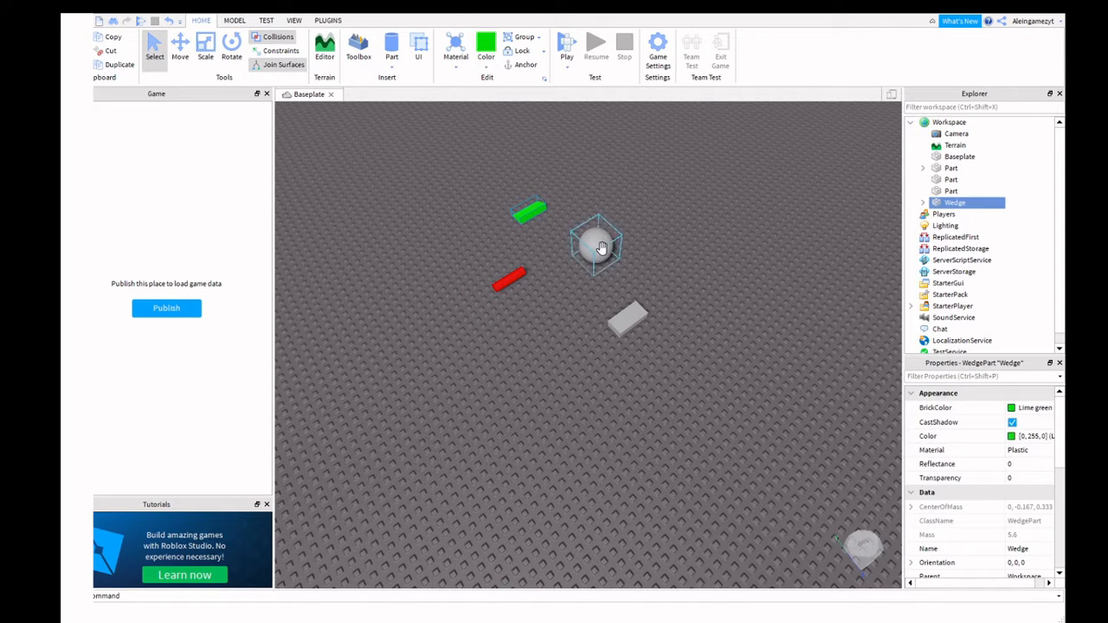
left_click(574, 110)
left_click(610, 323)
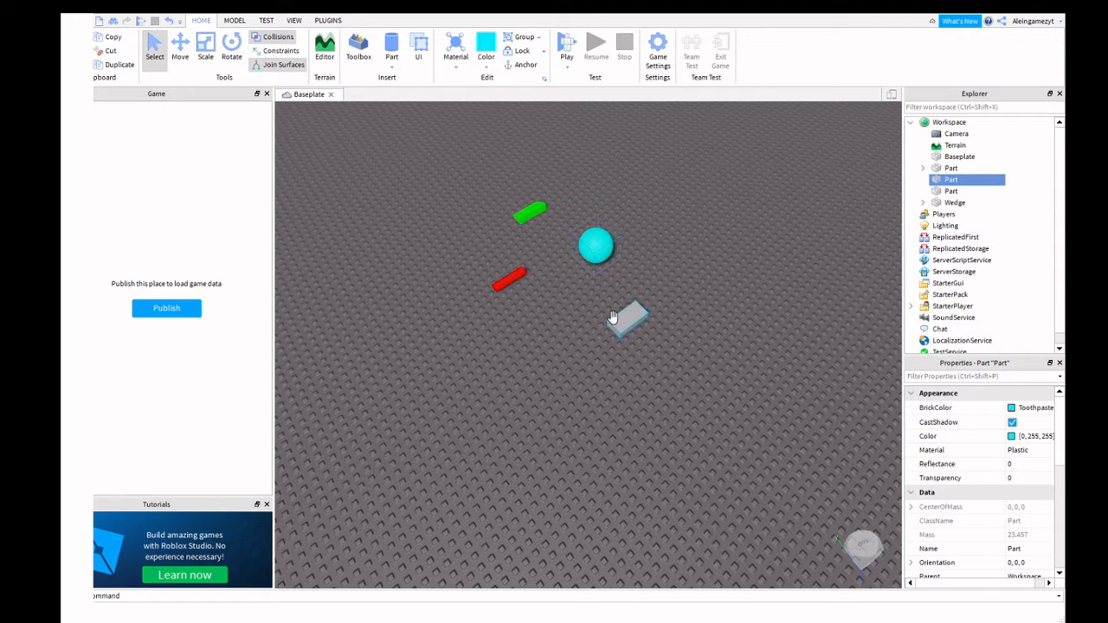
left_click(645, 166)
Drag the cyan ball to a slightly different spot on the baseplate.
right_click_drag(734, 319, 459, 303)
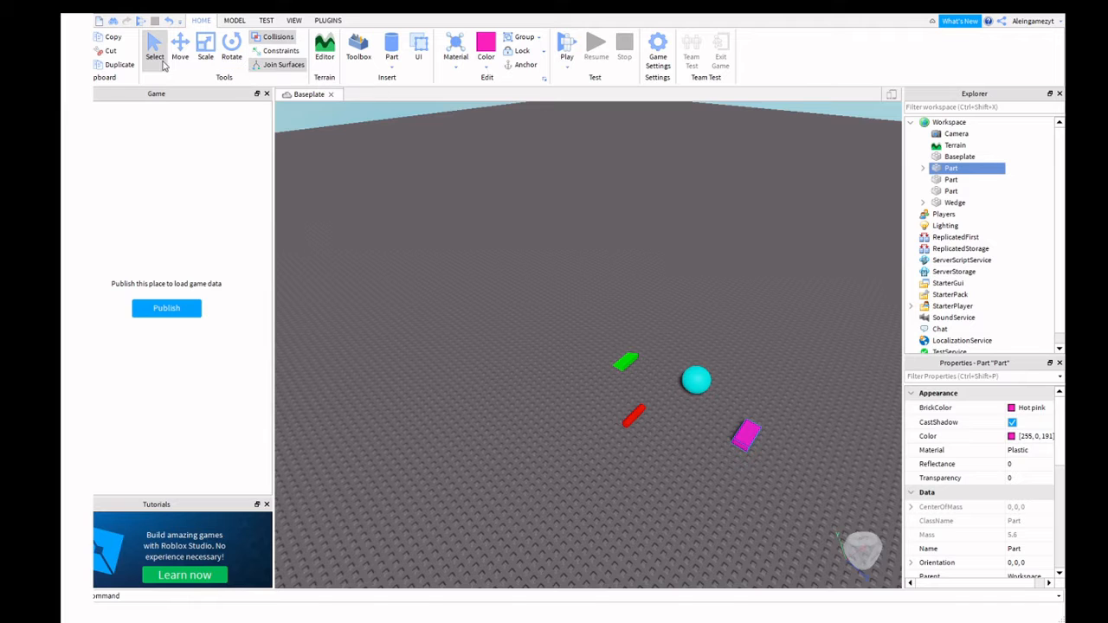
right_click_drag(651, 275, 691, 506)
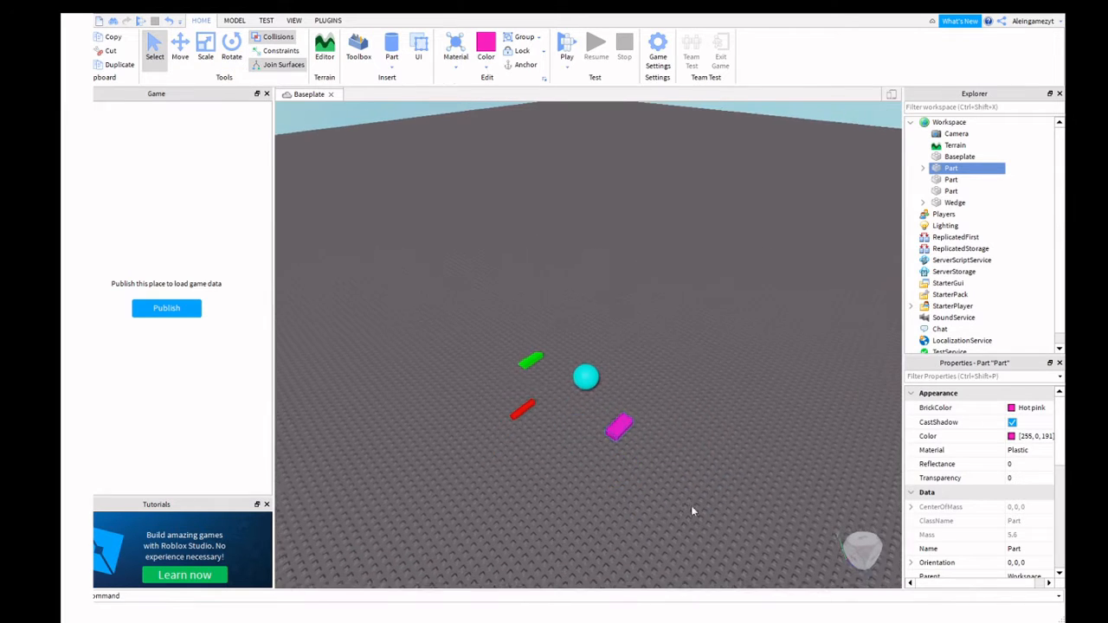
mouse_move(583, 377)
left_mouse_down()
mouse_move(667, 358)
mouse_move(603, 387)
left_mouse_up()
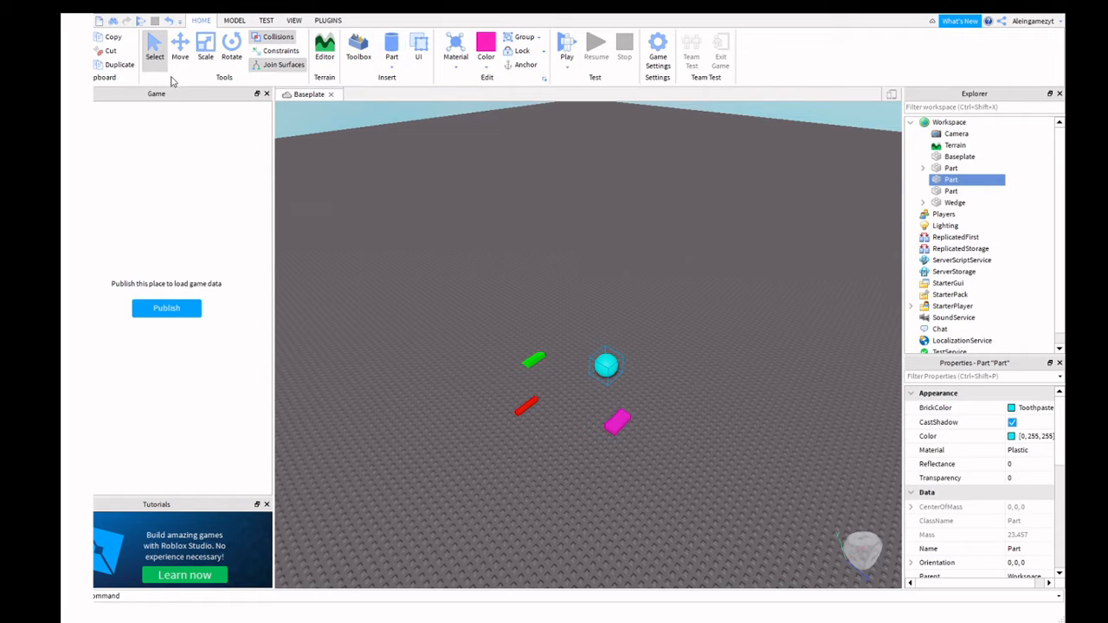
Drag the cyan ball a little across the baseplate with the Select tool.
left_click(154, 45)
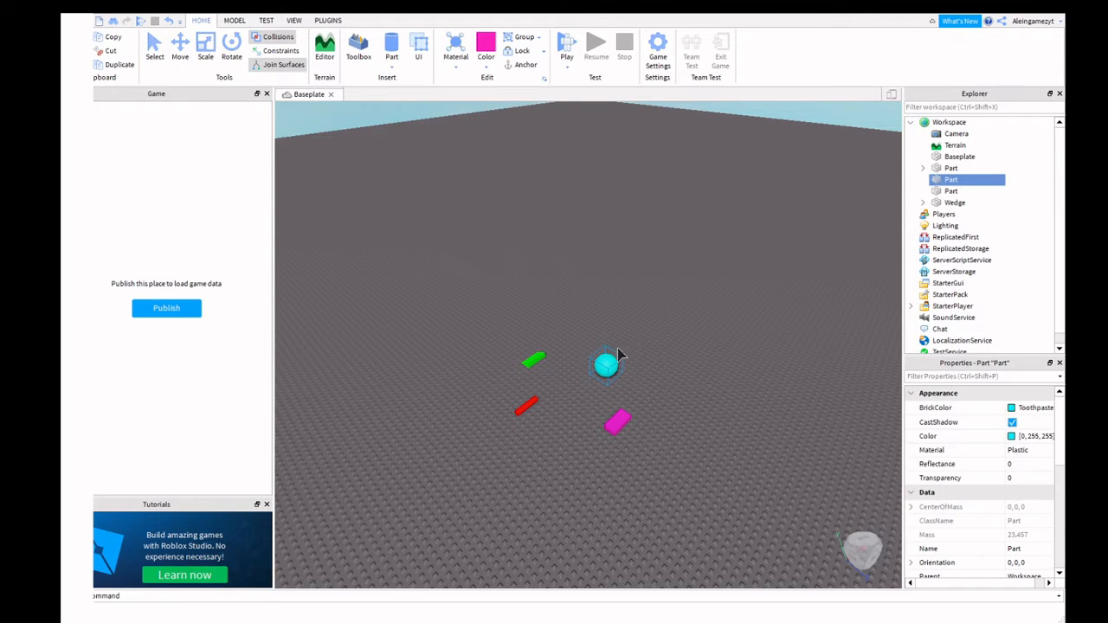
left_click(158, 52)
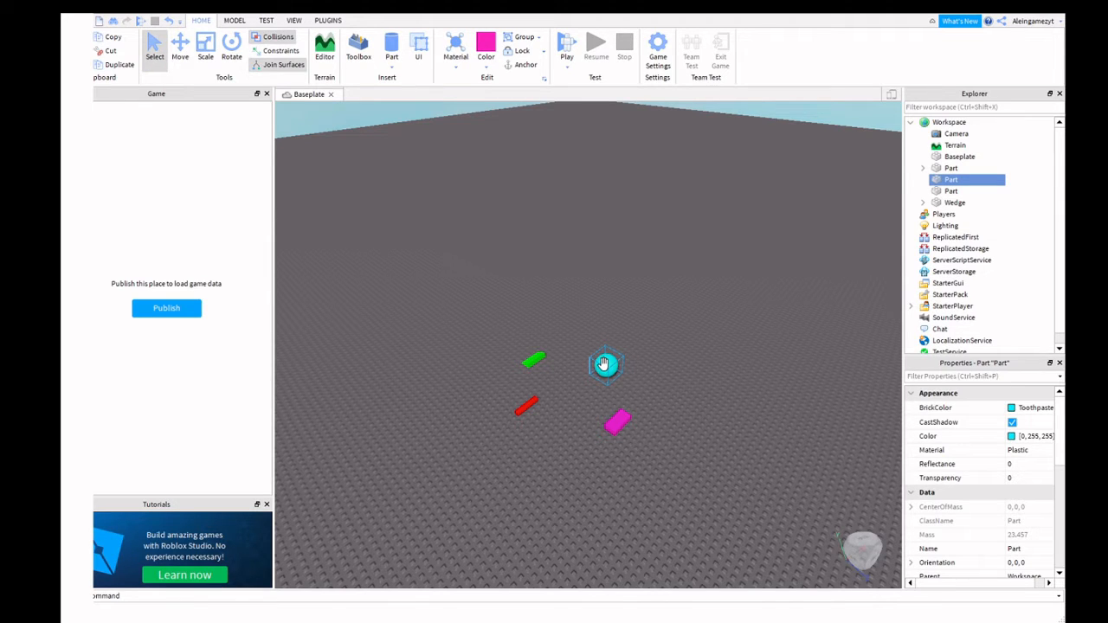
mouse_move(604, 365)
left_mouse_down()
mouse_move(639, 288)
mouse_move(604, 338)
mouse_move(685, 158)
mouse_move(435, 312)
mouse_move(635, 317)
mouse_move(603, 372)
mouse_move(610, 356)
left_mouse_up()
With the Move tool, slide the cyan ball along its red and blue axes, farther out.
left_click(179, 48)
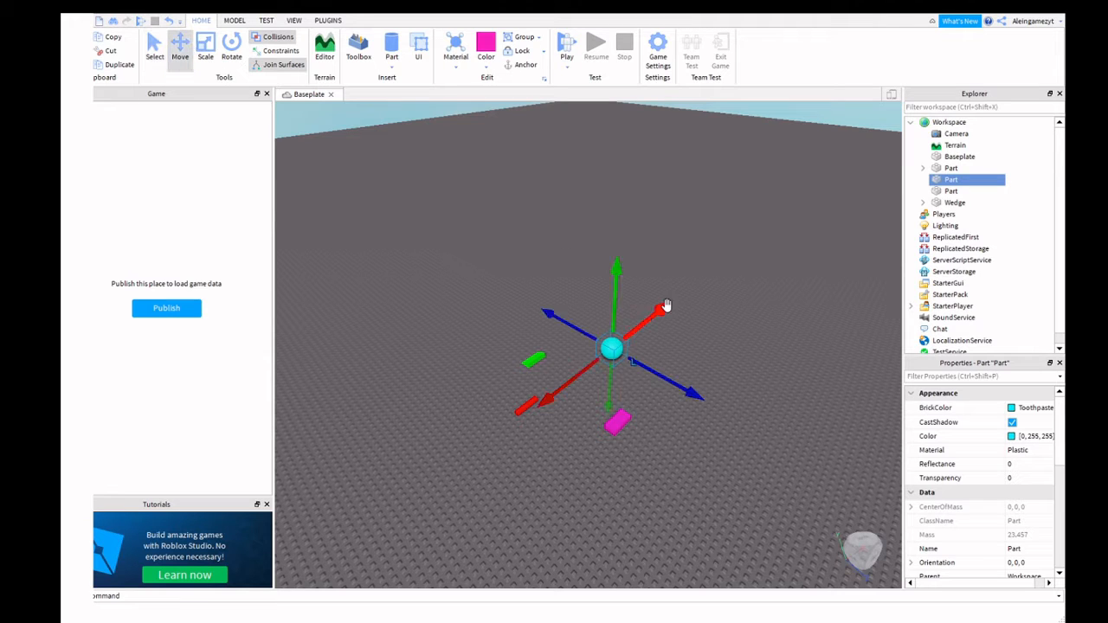
left_click_drag(675, 302, 805, 373)
left_click(775, 351)
left_click(718, 339)
left_click_drag(728, 290, 699, 371)
left_click_drag(693, 359, 734, 311)
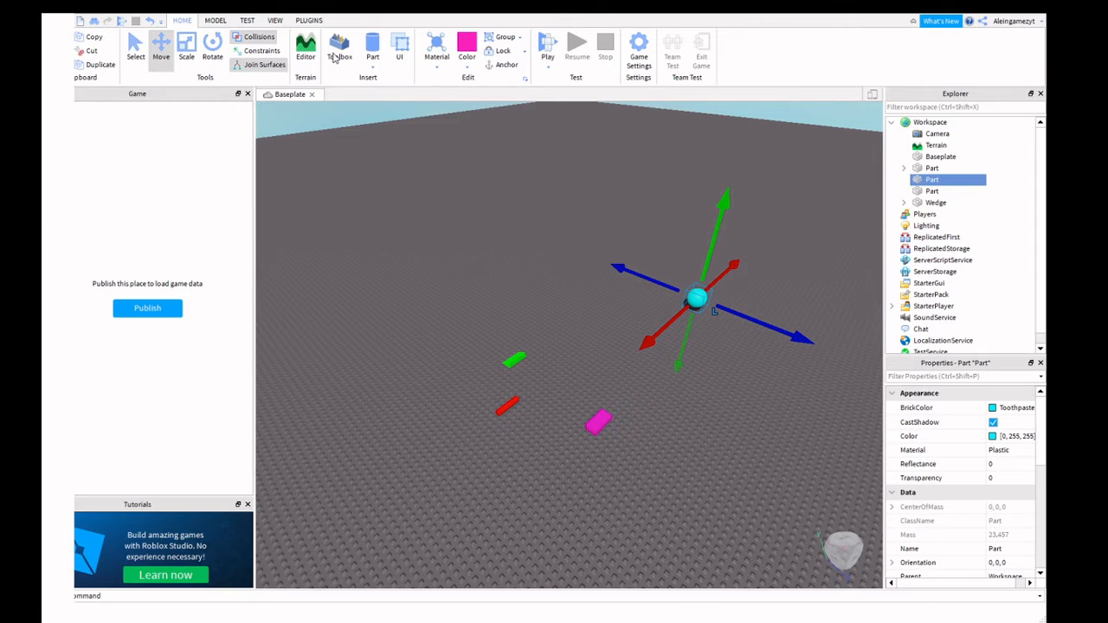
Scale the cyan ball up into a big sphere with the Scale tool.
left_click(186, 50)
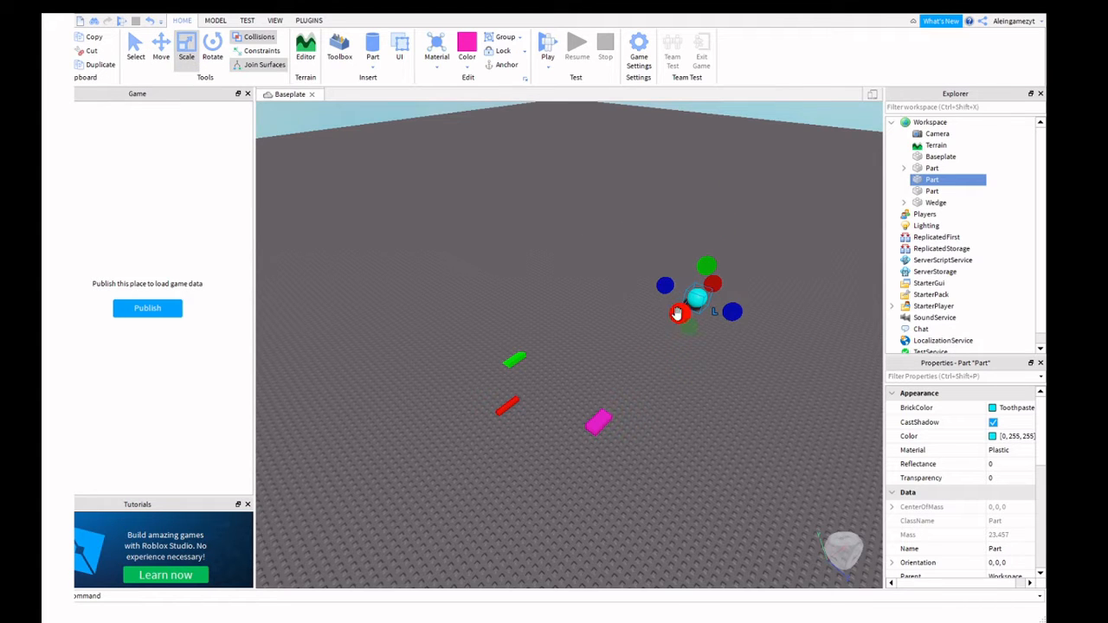
left_click_drag(707, 265, 630, 290)
left_click(576, 404)
left_click(586, 396)
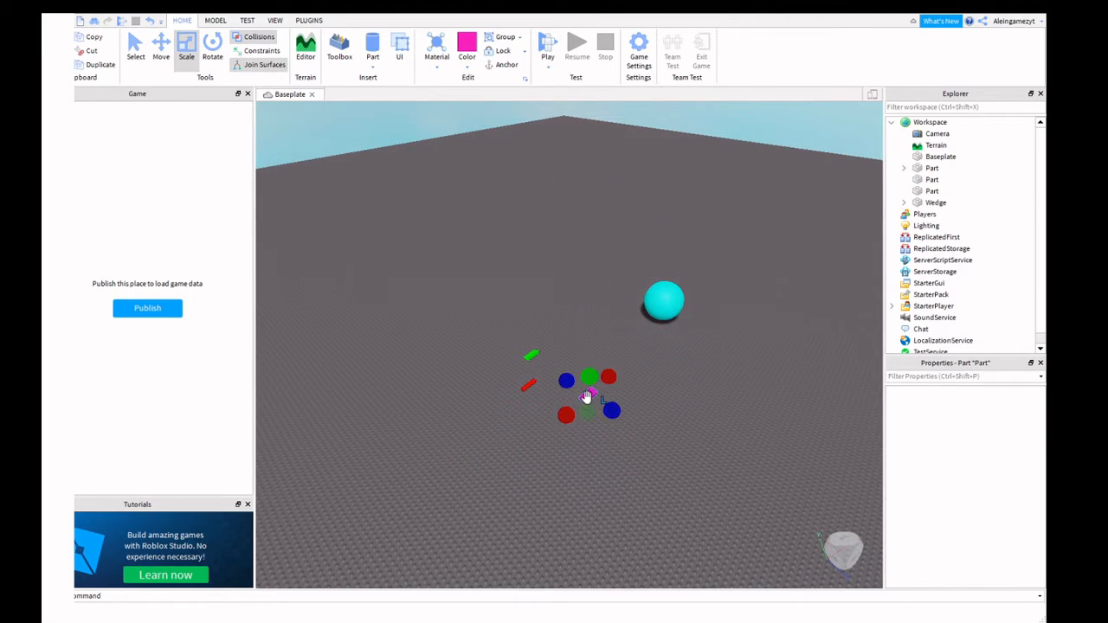
left_click(663, 298)
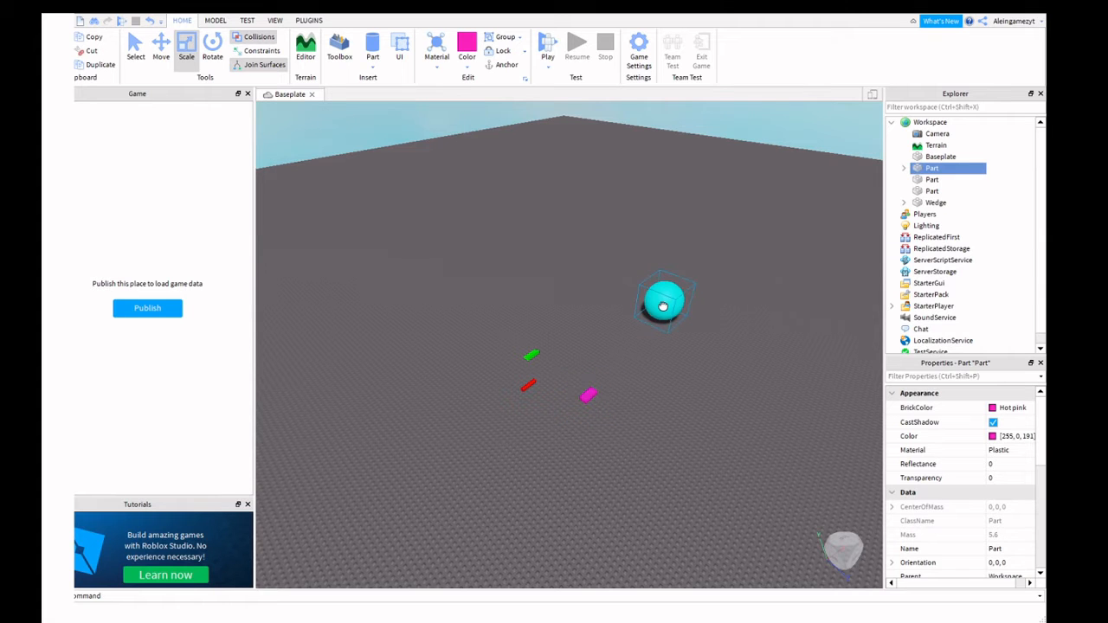
Focus on the cyan sphere, drag it across the baseplate and scale it larger.
scroll(698, 329, "up", 3)
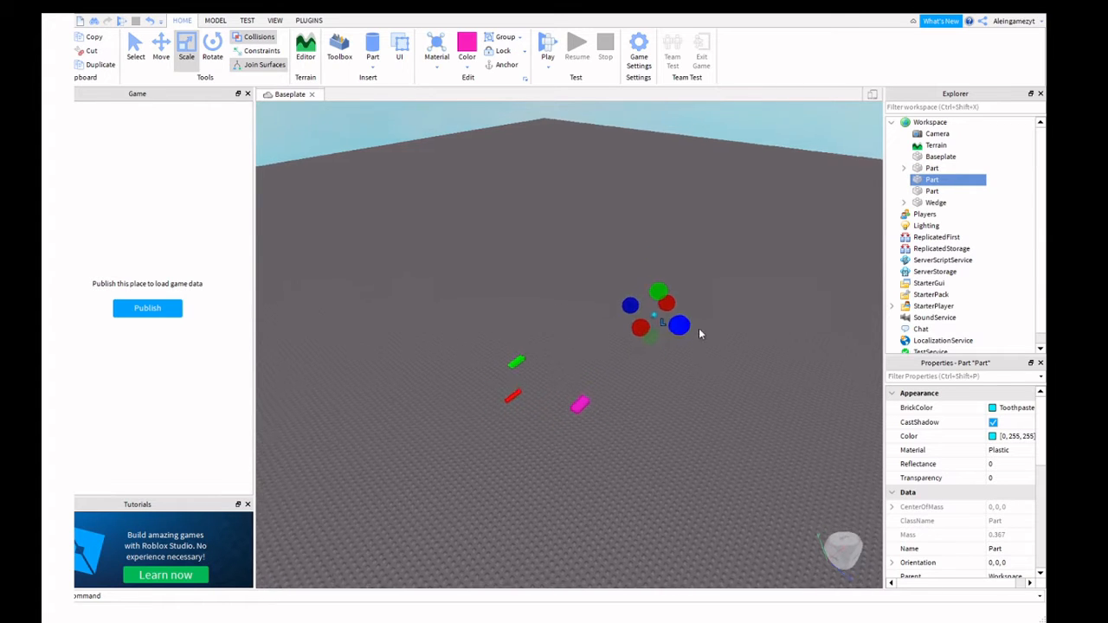
key("f")
scroll(698, 328, "up", 6)
scroll(555, 329, "up", 4)
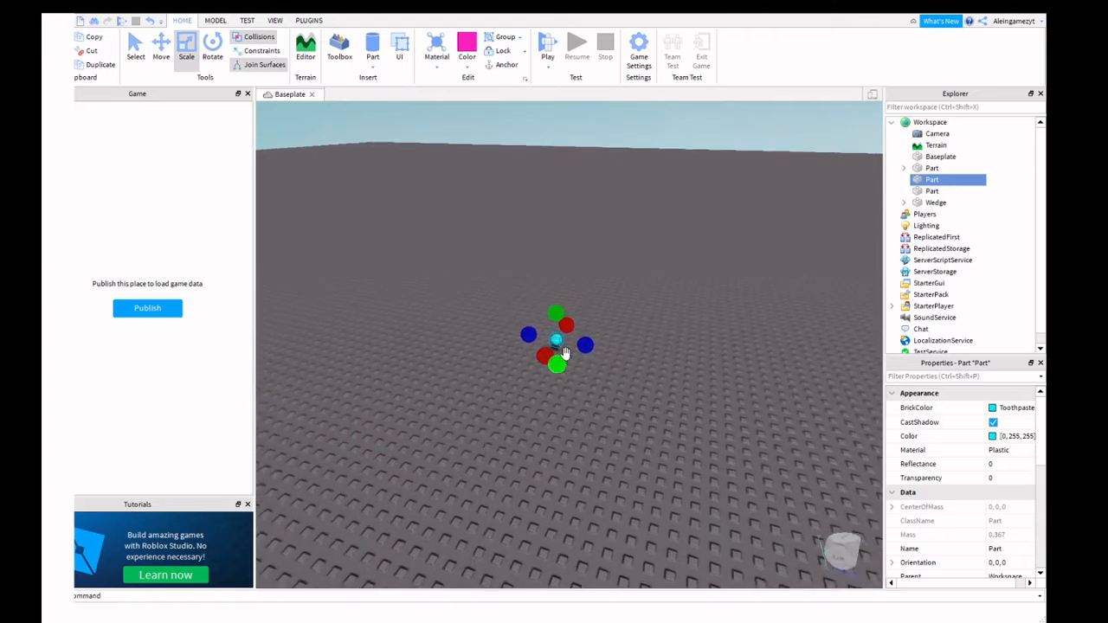
scroll(557, 335, "up", 3)
right_click_drag(555, 333, 548, 334)
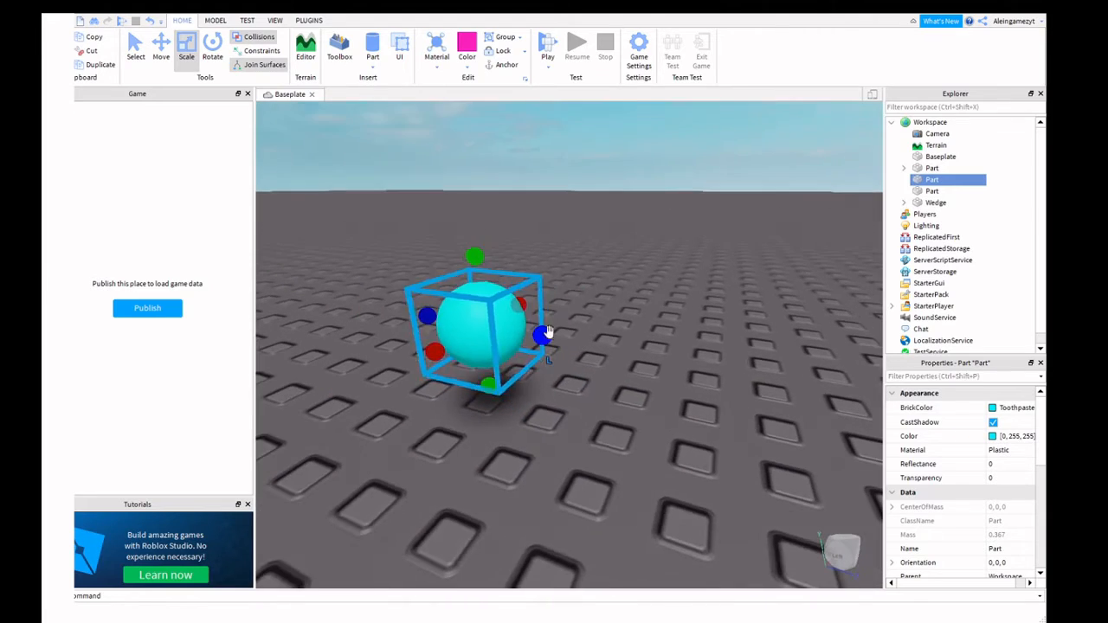
left_click_drag(506, 332, 482, 432)
key("s")
key("w")
left_click(192, 52)
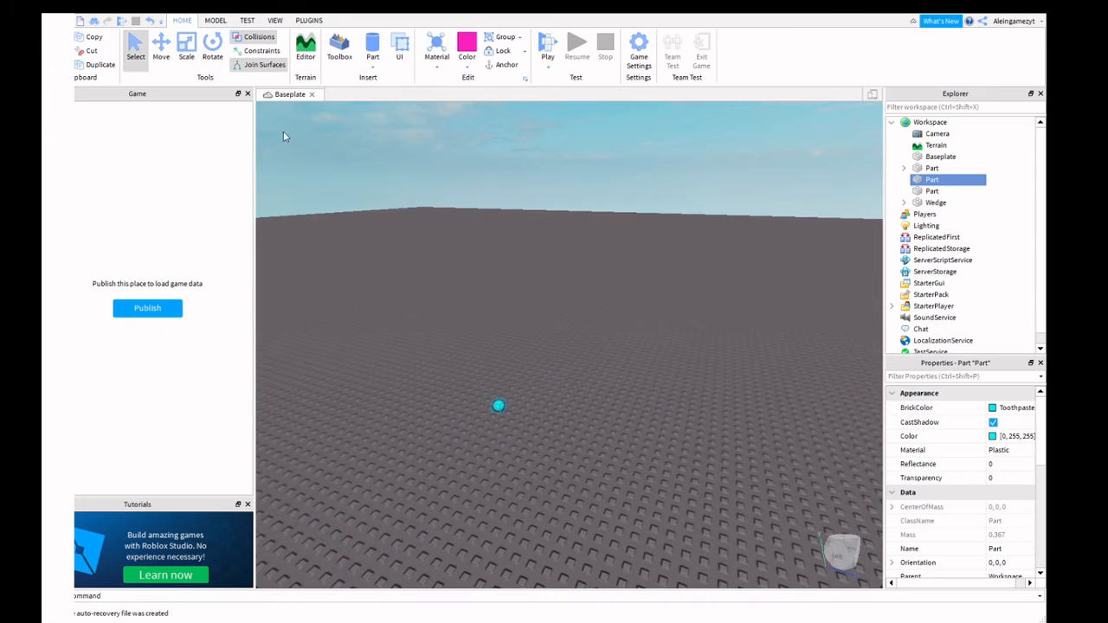
left_click(185, 47)
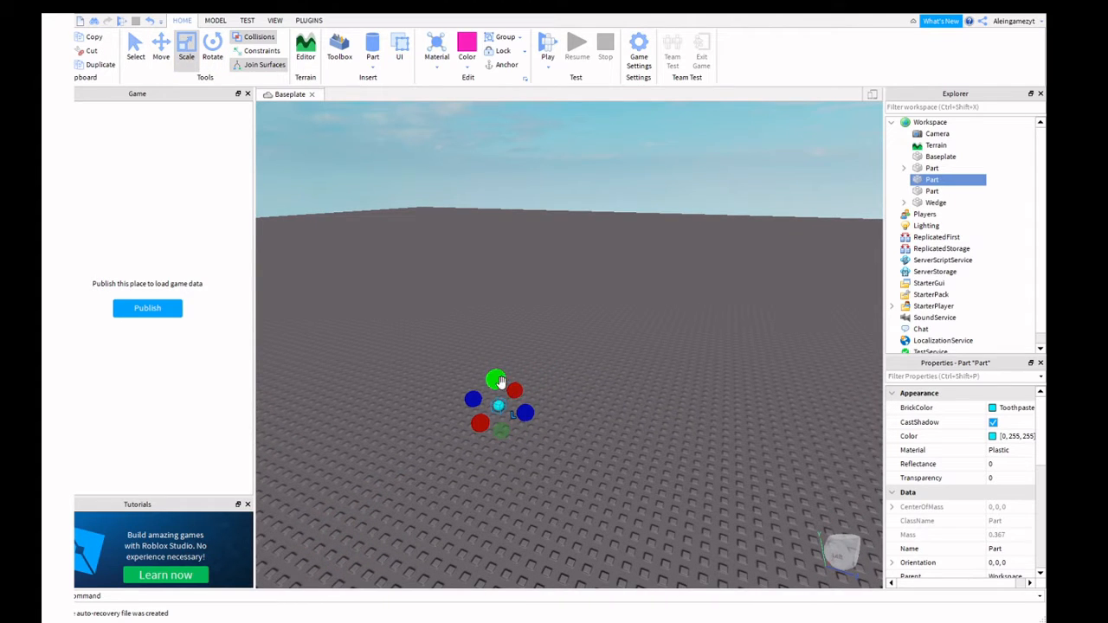
left_click_drag(502, 383, 513, 356)
Resize the hot pink block into a larger, wider flat rectangular plate.
left_click_drag(536, 403, 622, 438)
right_click_drag(547, 396, 579, 386)
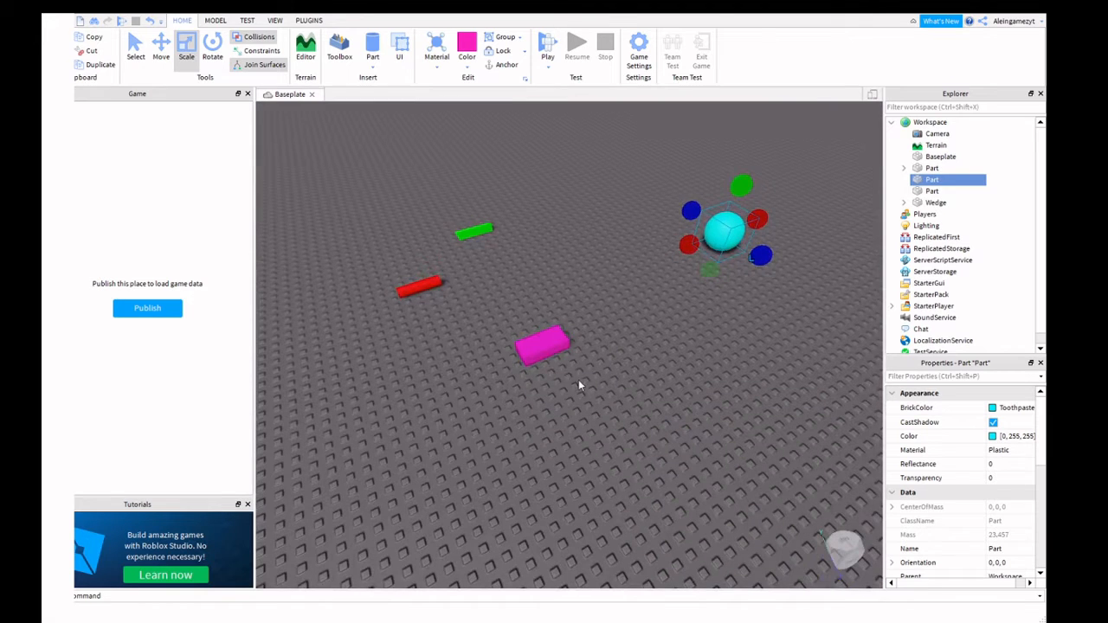
left_click(541, 344)
left_click_drag(543, 342, 594, 459)
scroll(552, 159, "down", 3)
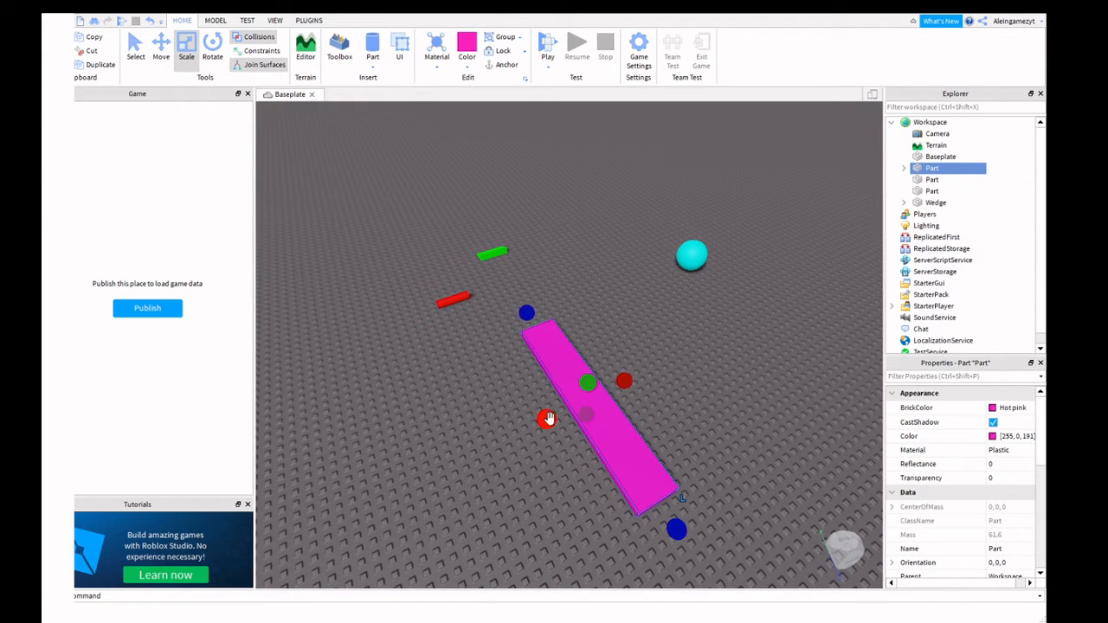
left_click_drag(547, 419, 340, 461)
scroll(633, 518, "down", 2)
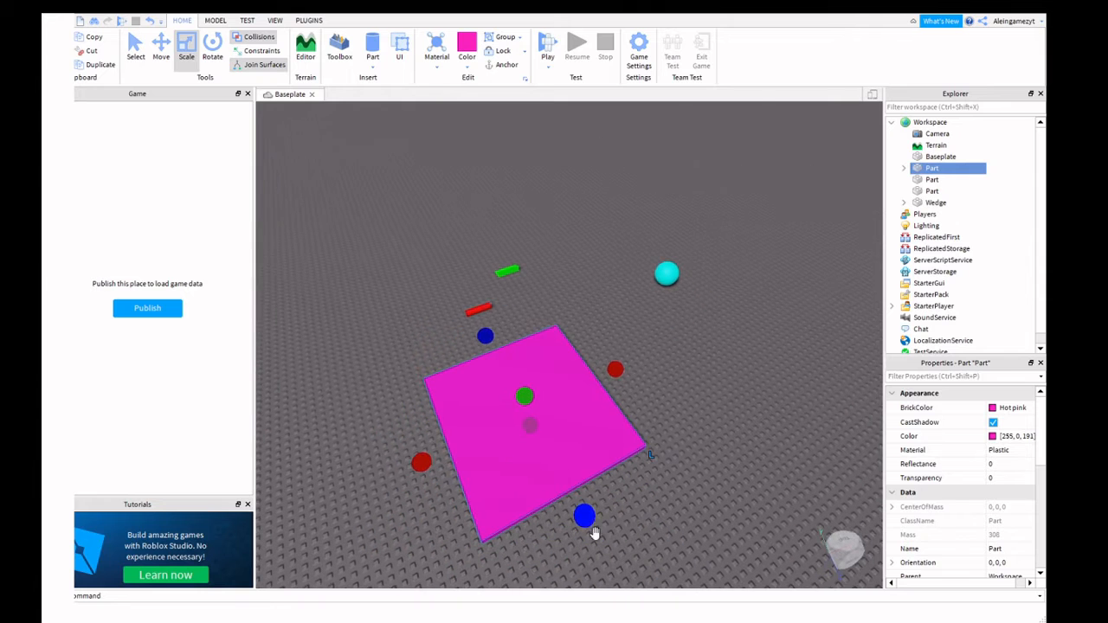
left_click_drag(585, 518, 526, 405)
left_click_drag(588, 334, 539, 372)
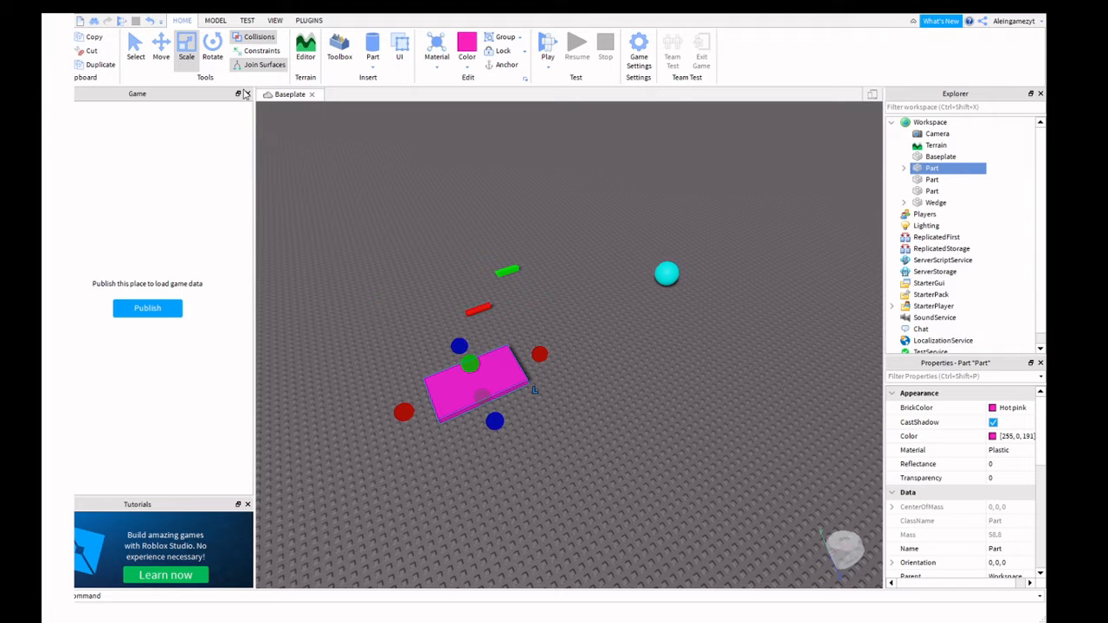
Switch to the Rotate tool and bring the camera toward the red and green parts.
key("ctrl+4")
key("w")
right_click_drag(555, 302, 555, 297)
Rotate the green wedge around its axes until its orientation reads 0, 90, 100.
left_click(646, 385)
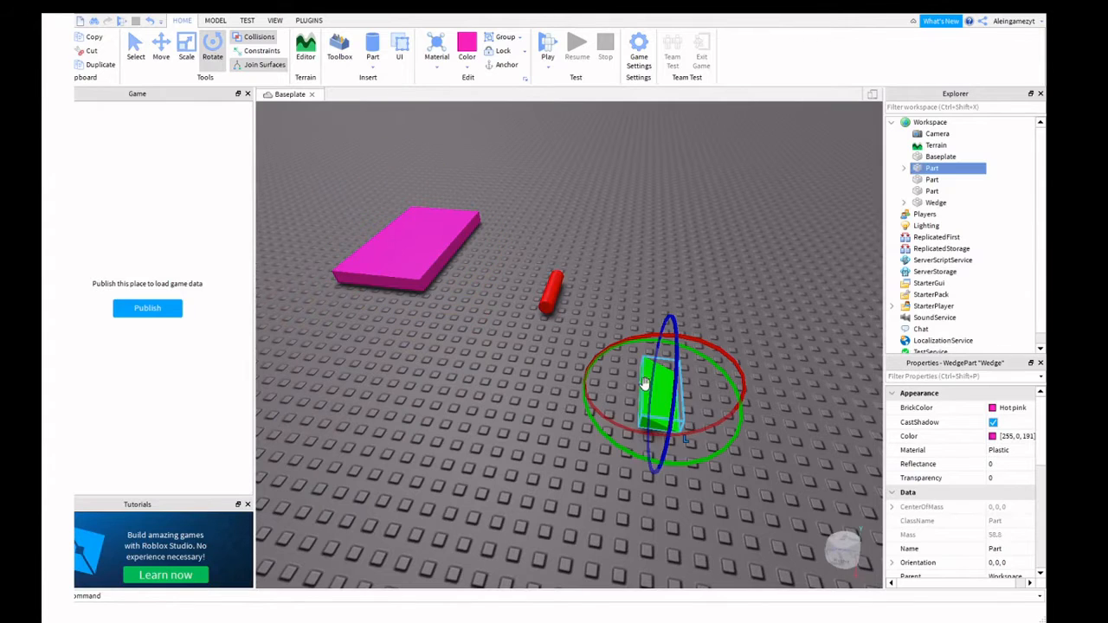
scroll(604, 303, "down", 2)
scroll(605, 304, "down", 2)
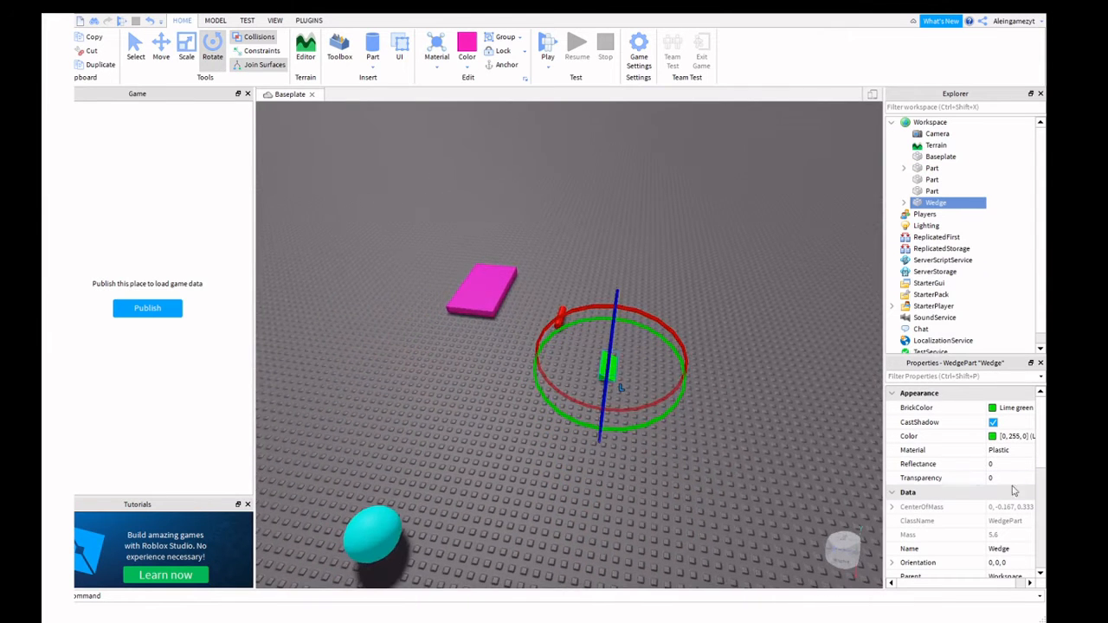
left_click_drag(679, 430, 620, 179)
right_click_drag(620, 180, 650, 194)
right_click_drag(504, 162, 480, 419)
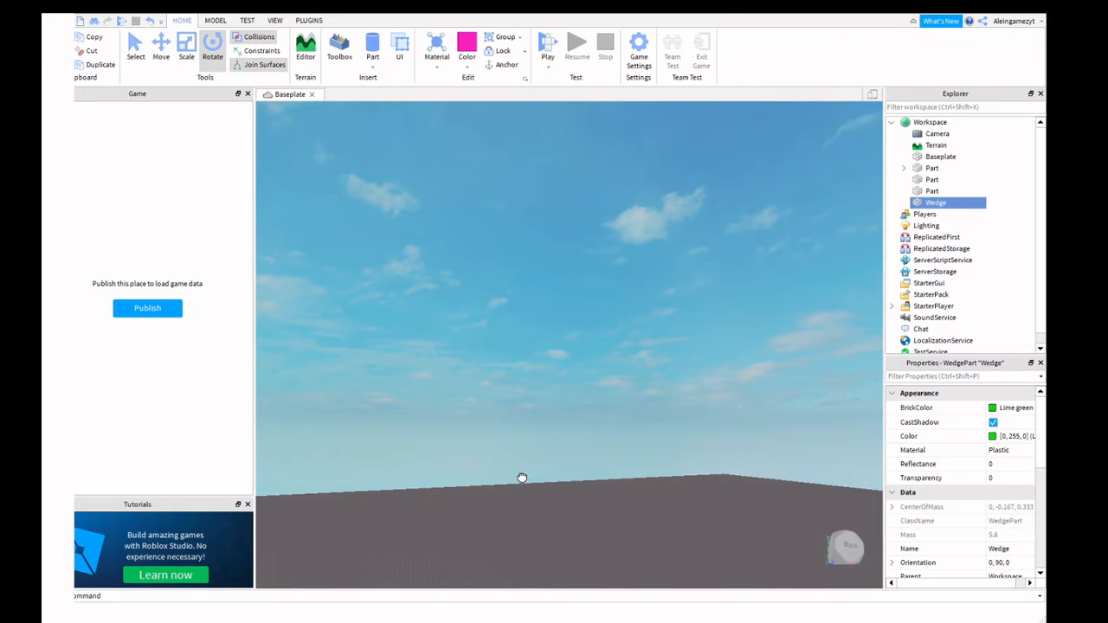
left_click_drag(522, 494, 514, 552)
right_click_drag(514, 531, 515, 559)
left_click_drag(514, 553, 515, 560)
scroll(496, 522, "down", 3)
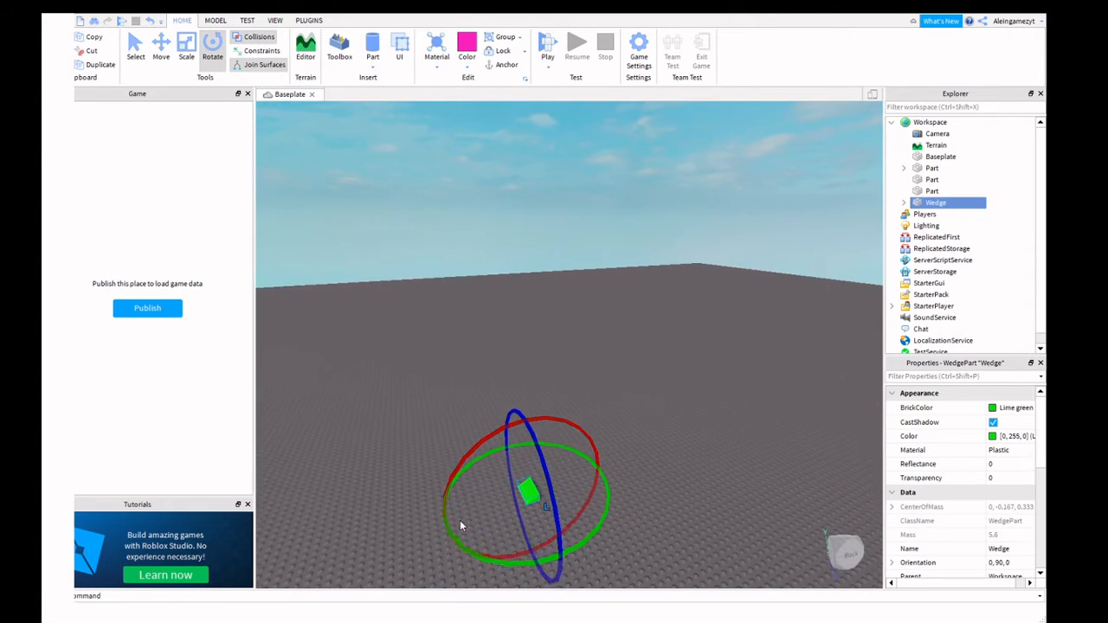
left_click_drag(537, 441, 476, 452)
left_click_drag(572, 434, 572, 434)
left_click(495, 417)
Drag the rotated wedge to a new spot away from the other parts.
right_click_drag(608, 478, 609, 479)
scroll(388, 404, "up", 3)
scroll(388, 404, "up", 3)
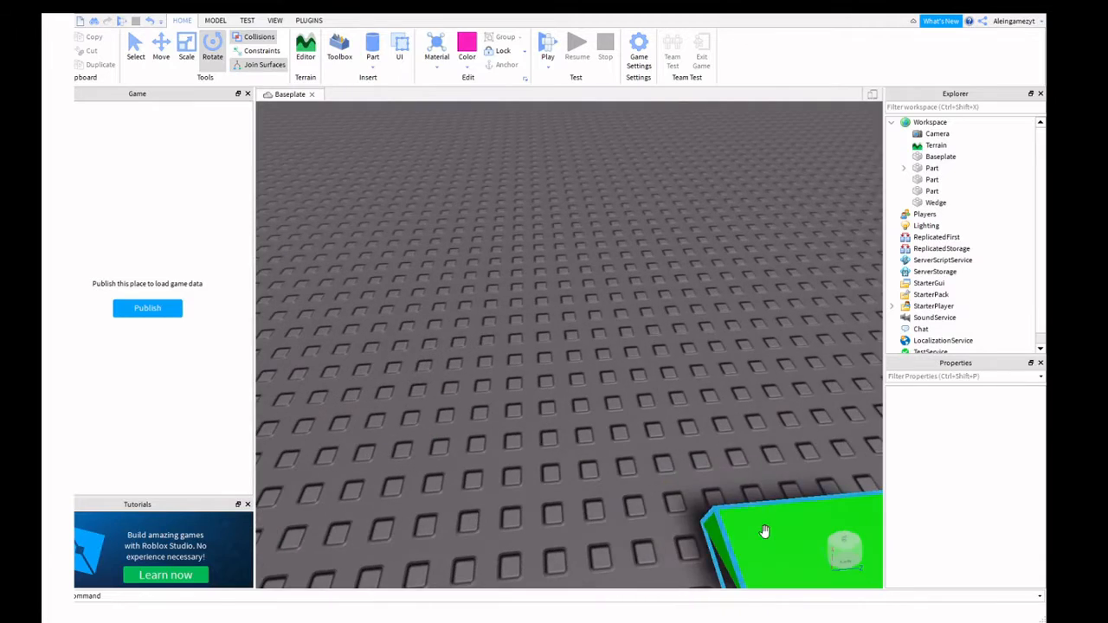
scroll(636, 440, "down", 5)
left_click_drag(764, 532, 450, 314)
key("s")
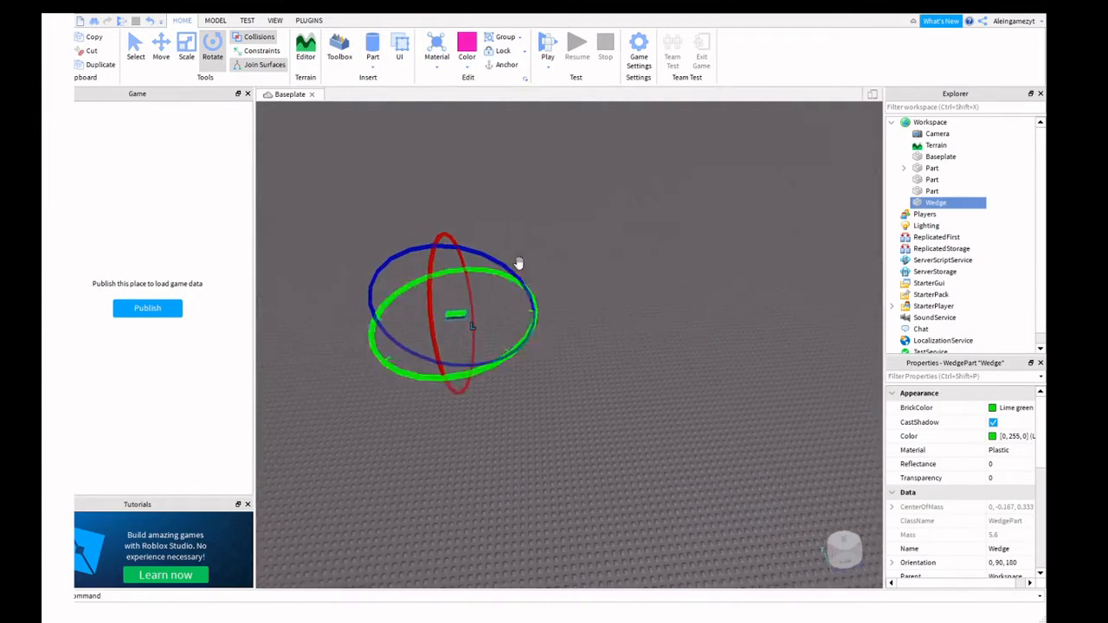
key("a")
key("w")
key("w")
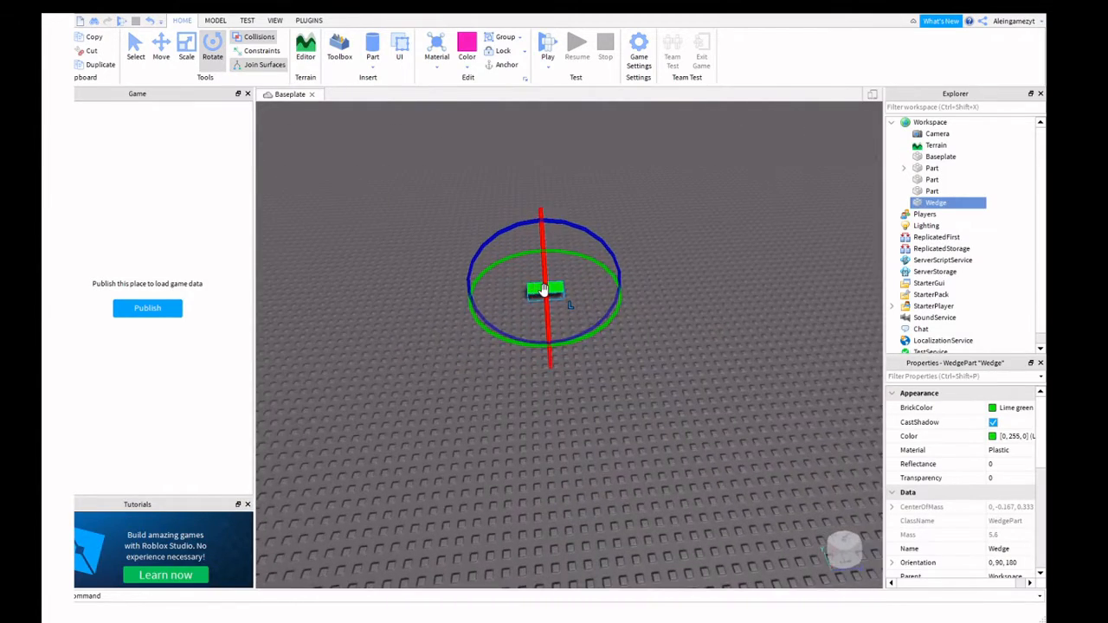
key("d")
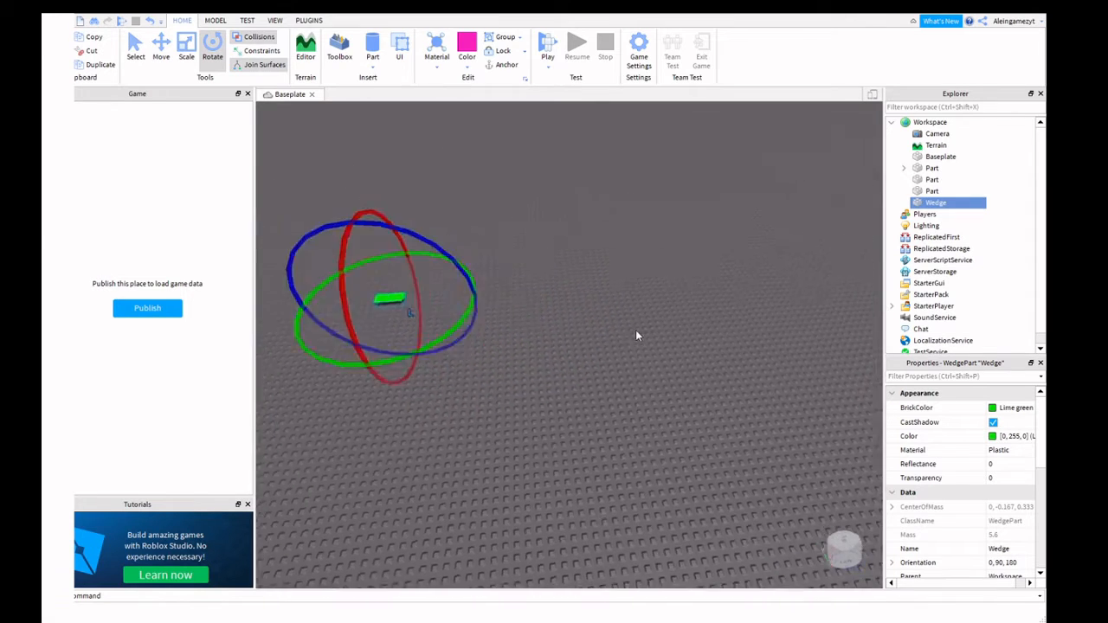
right_click_drag(636, 330, 646, 303)
key("a")
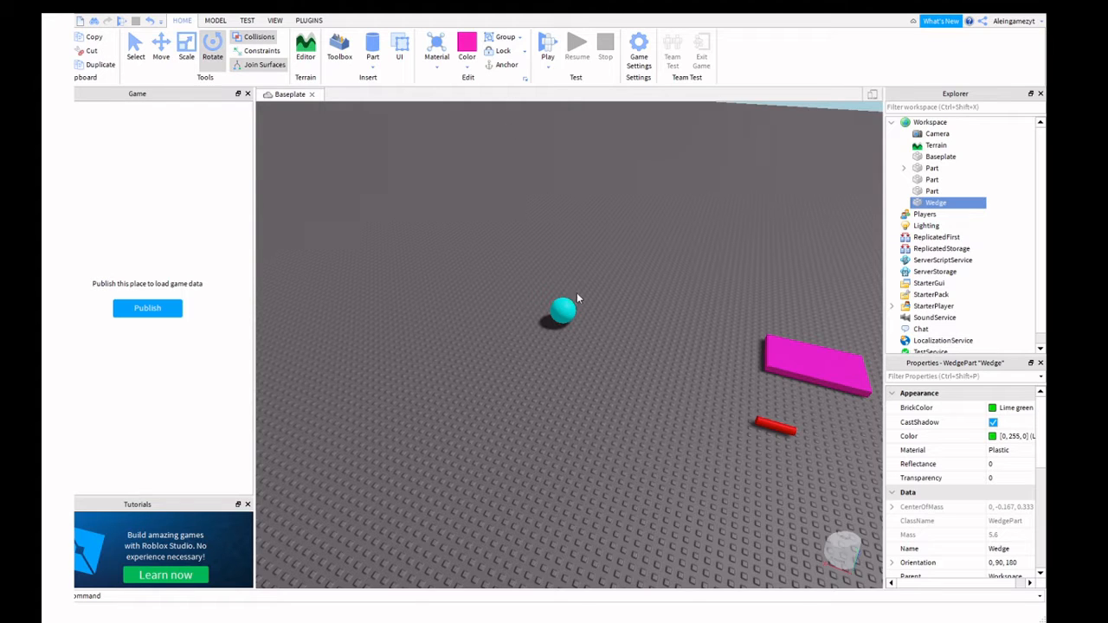
Anchor the pink block in place.
left_click(563, 314)
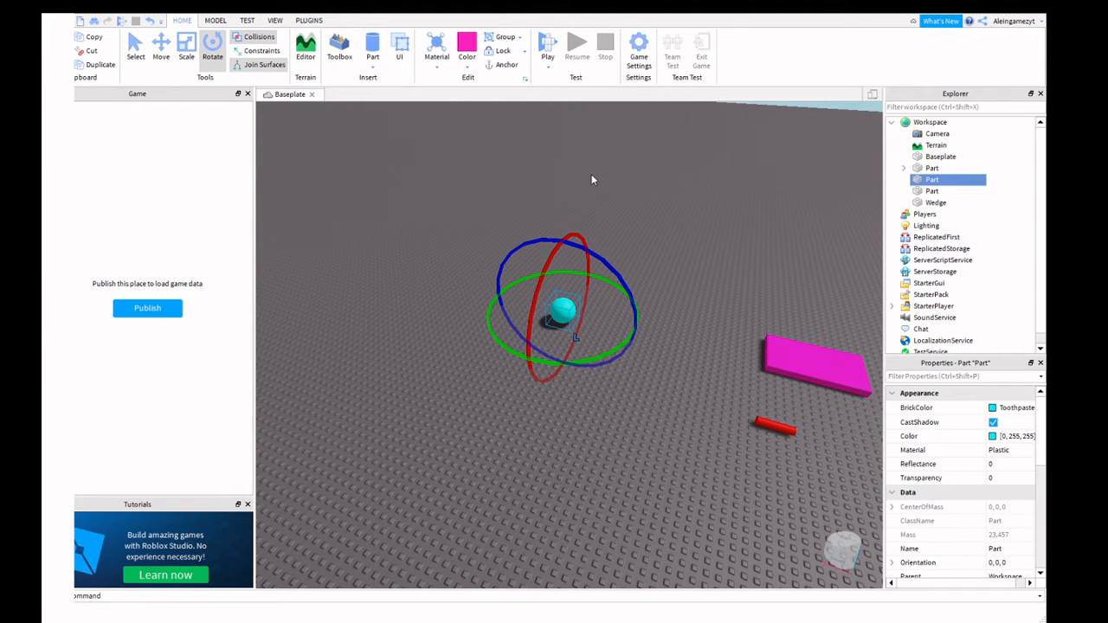
left_click(809, 364)
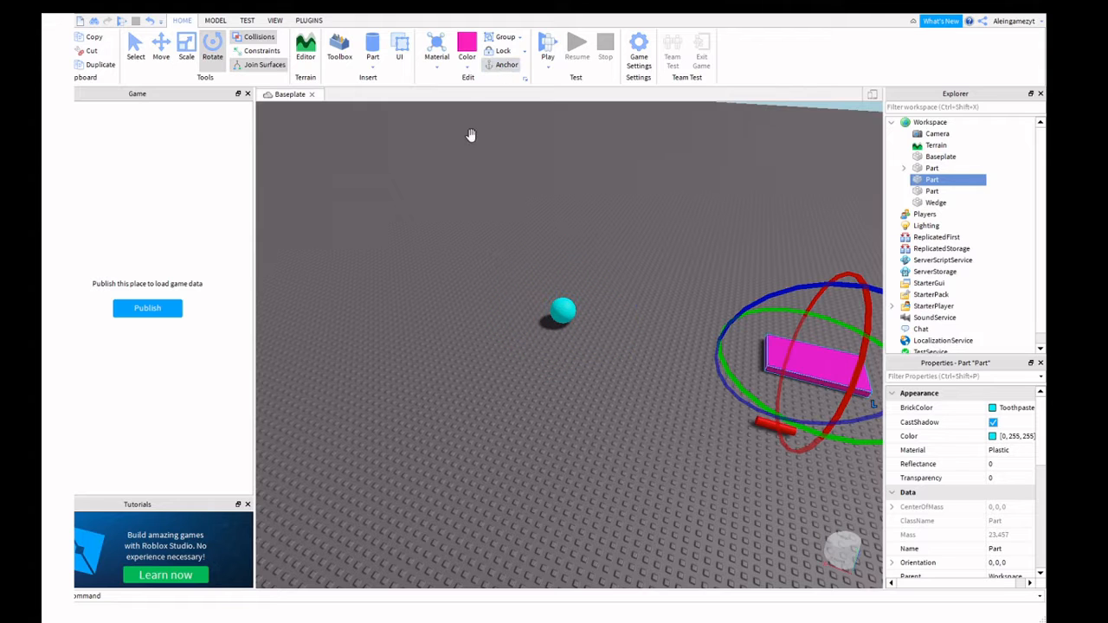
left_click(500, 69)
Move the green wedge across the baseplate, then select each part in turn.
mouse_move(652, 187)
right_mouse_down()
mouse_move(682, 179)
mouse_move(665, 193)
right_mouse_up()
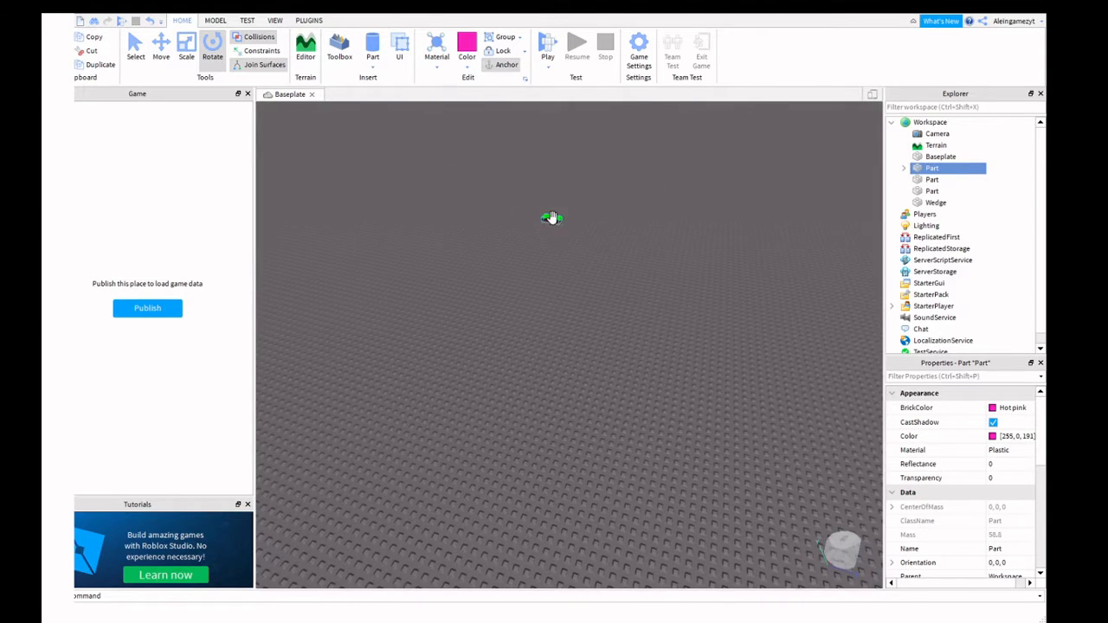
left_click_drag(552, 219, 636, 198)
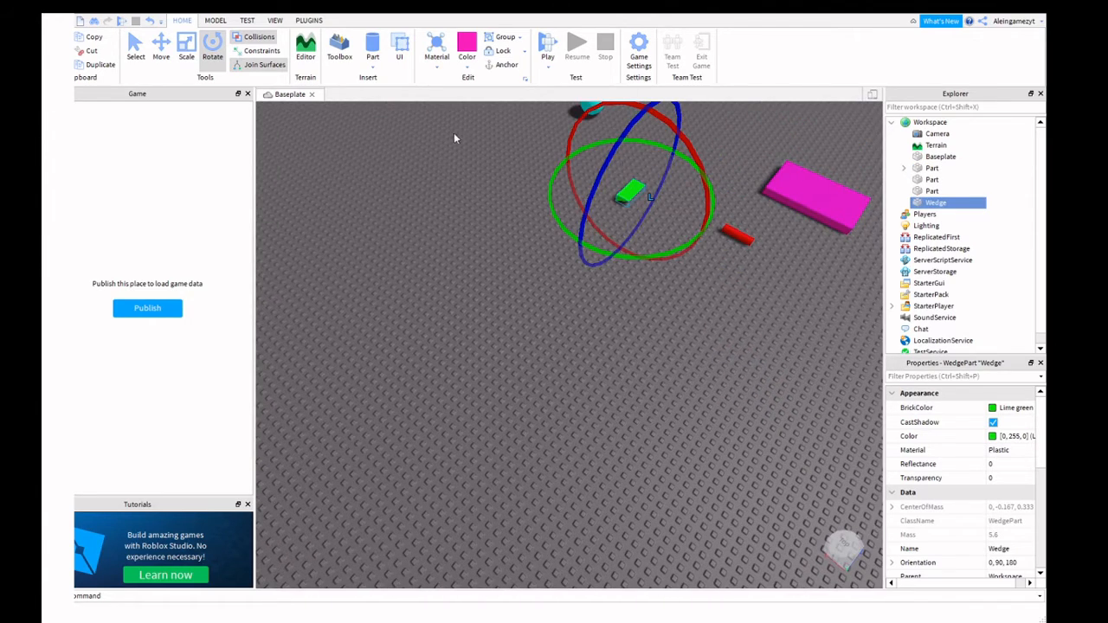
right_click_drag(733, 178, 629, 234)
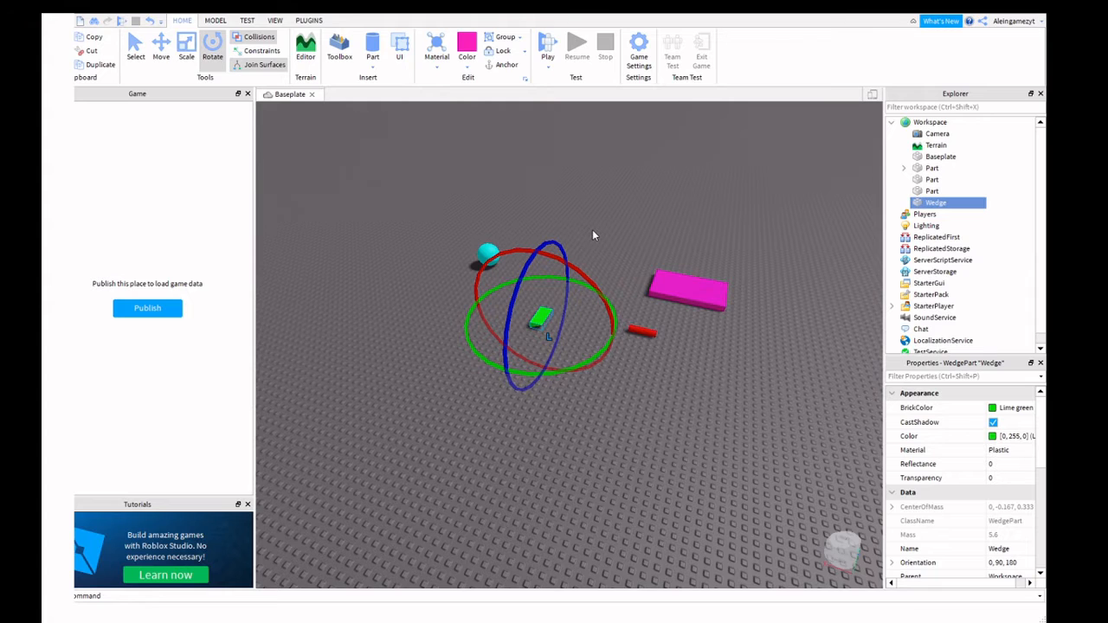
left_click(694, 225)
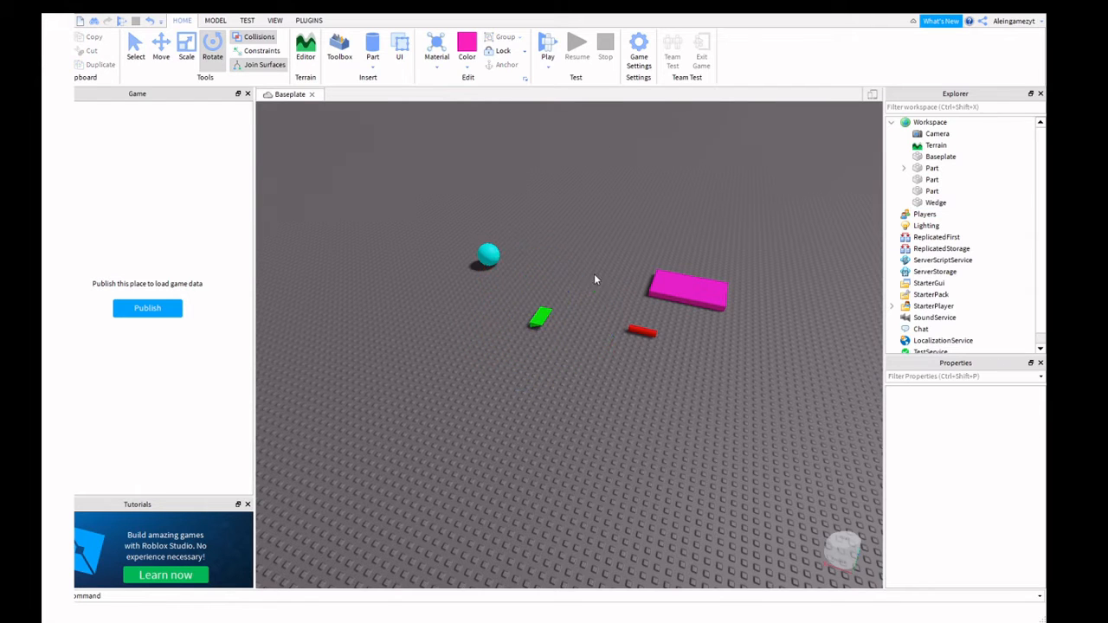
left_click(640, 332)
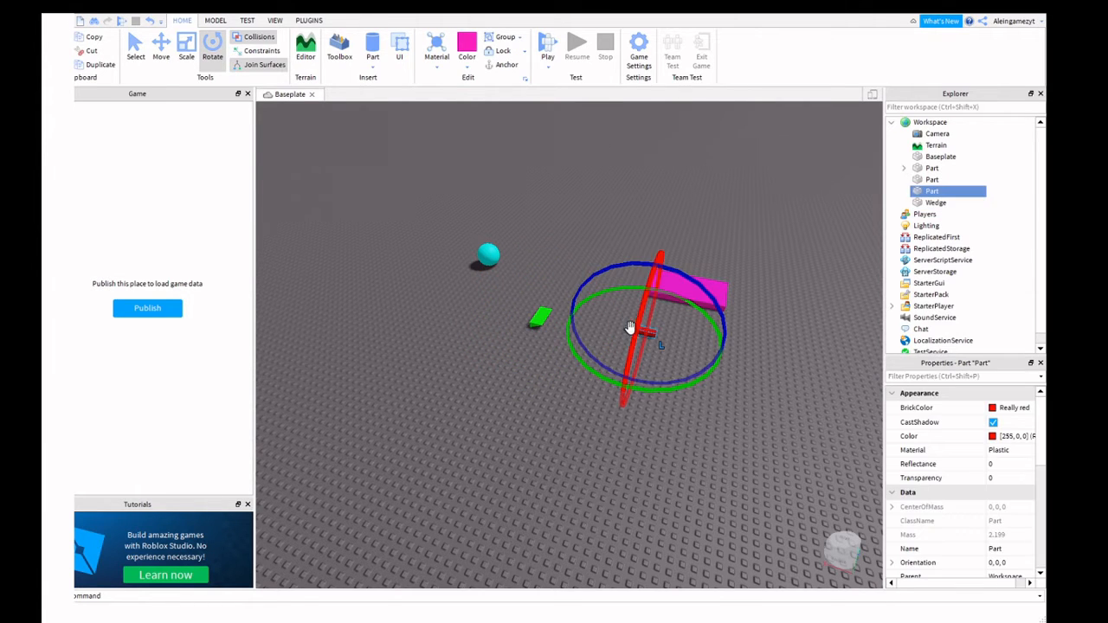
left_click(536, 314)
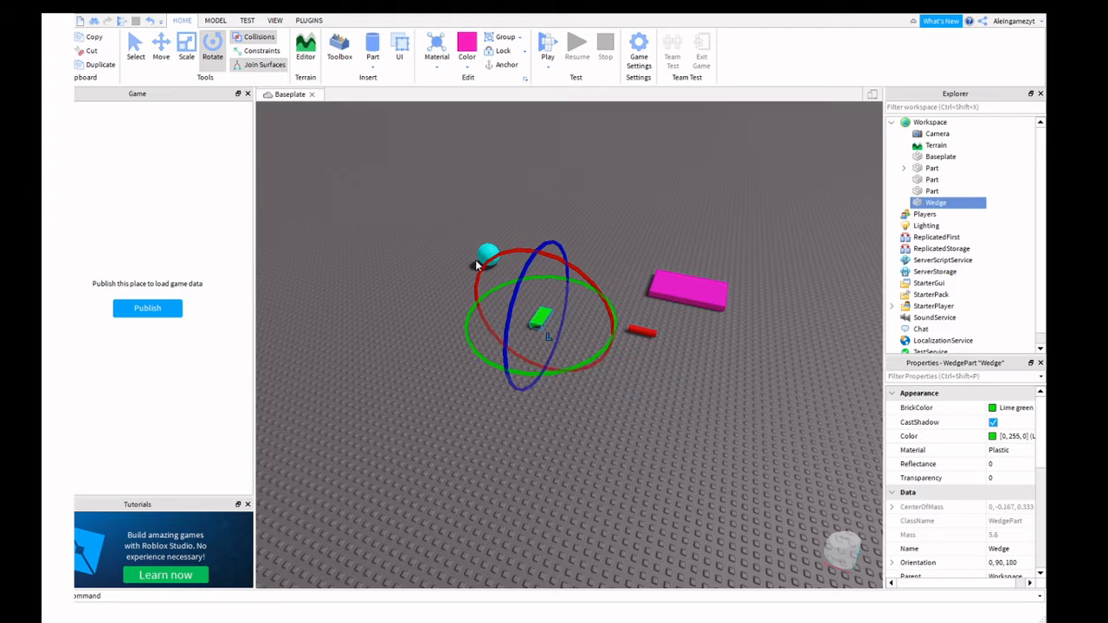
left_click(485, 249)
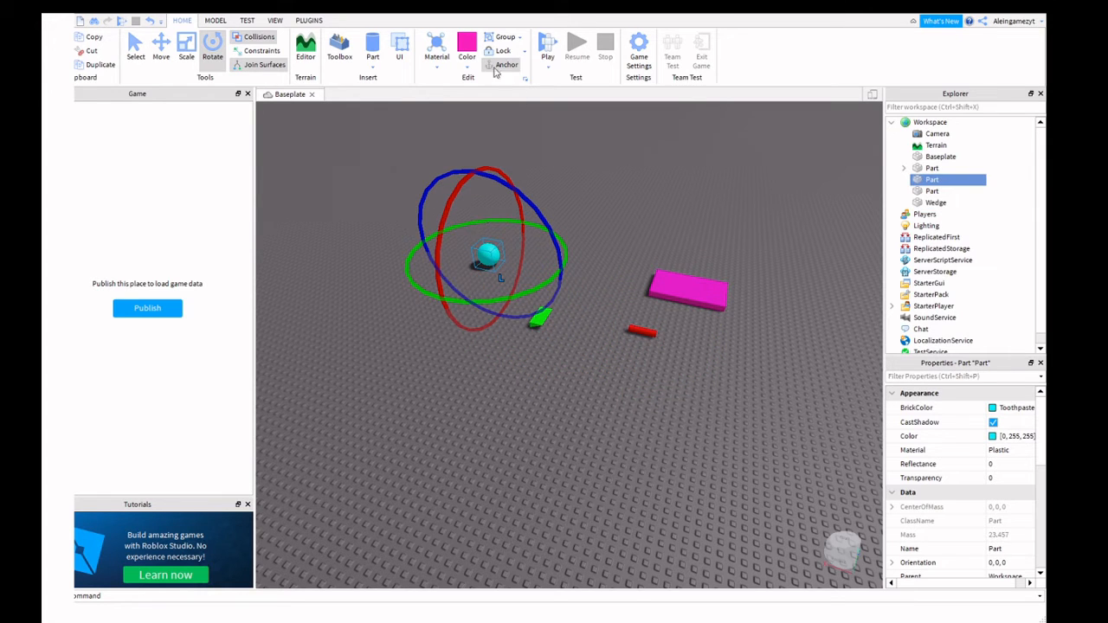
left_click(695, 286)
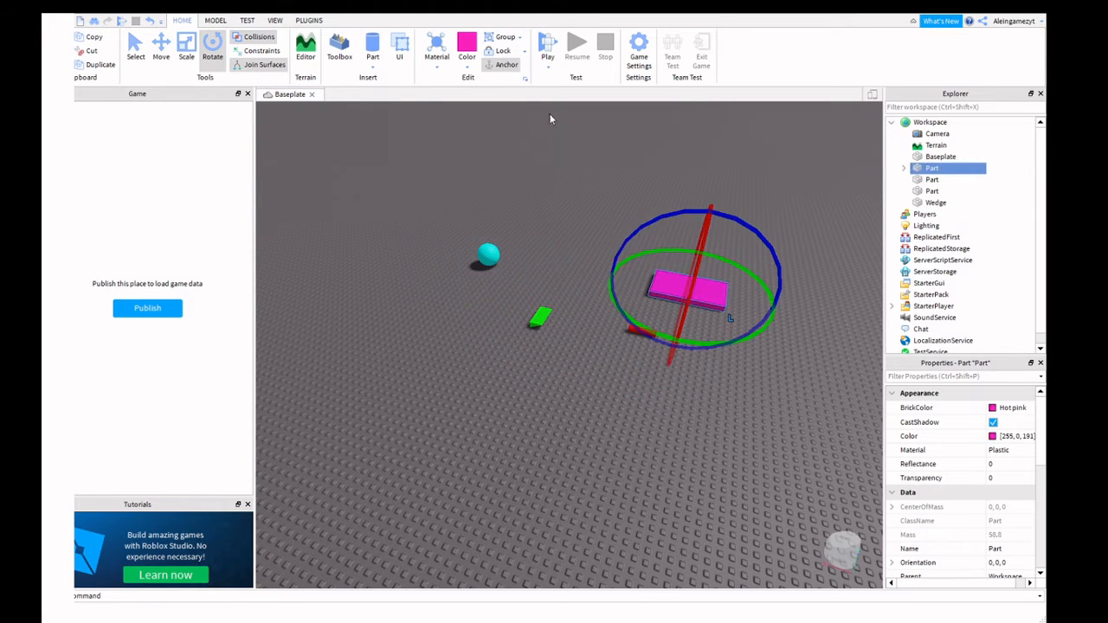
Play-test the scene, running the avatar around the wedge and red part.
left_click(546, 64)
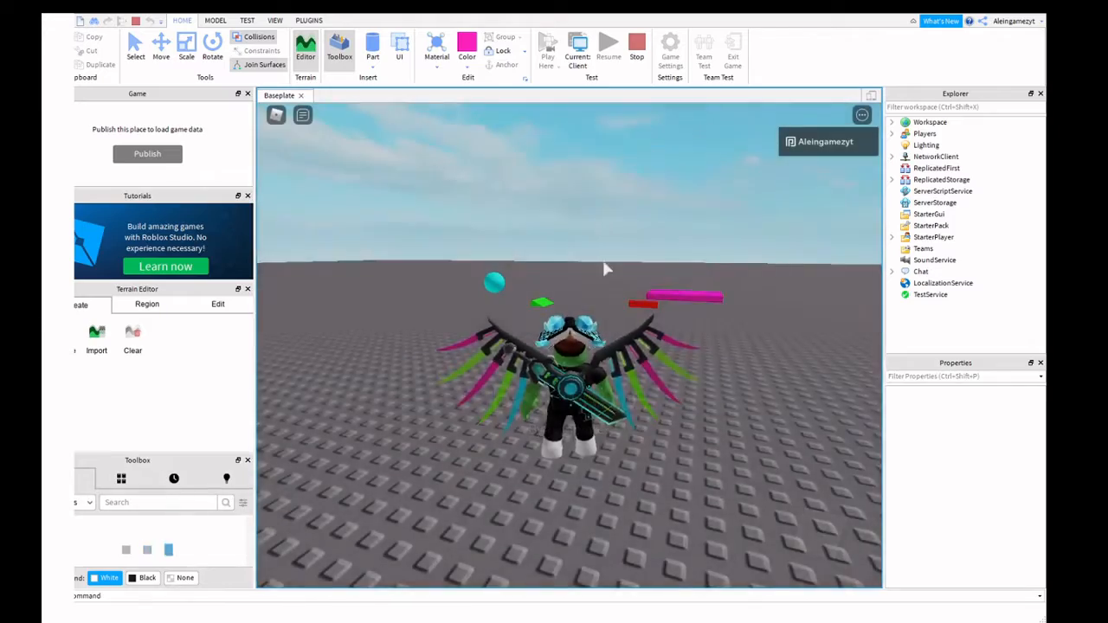
key("w")
key("a")
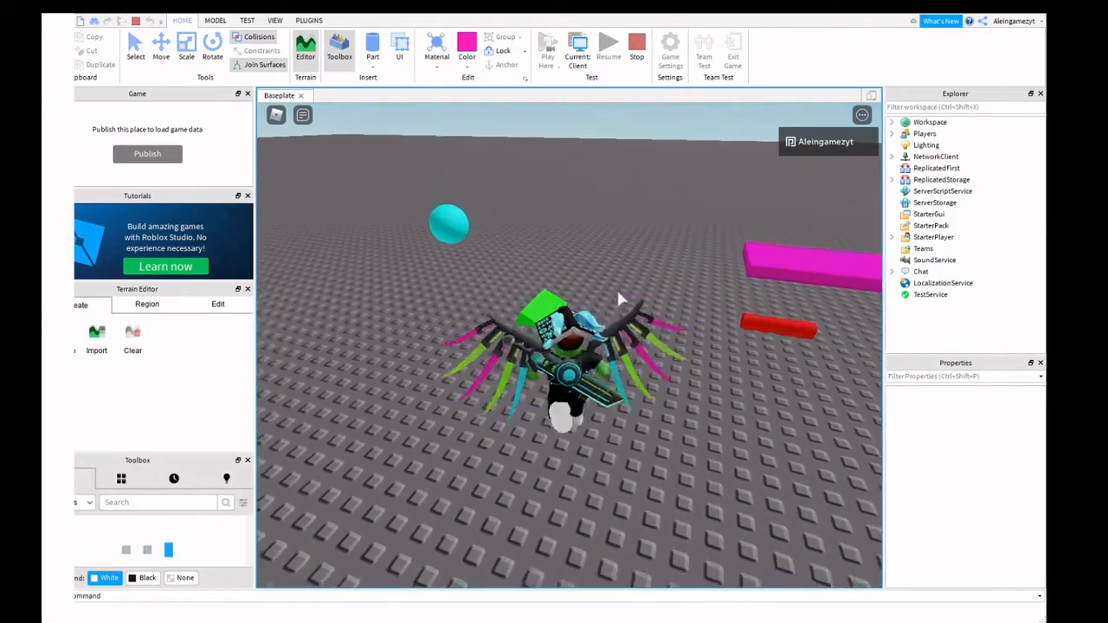
right_click_drag(630, 398, 629, 398)
key("d")
key("w")
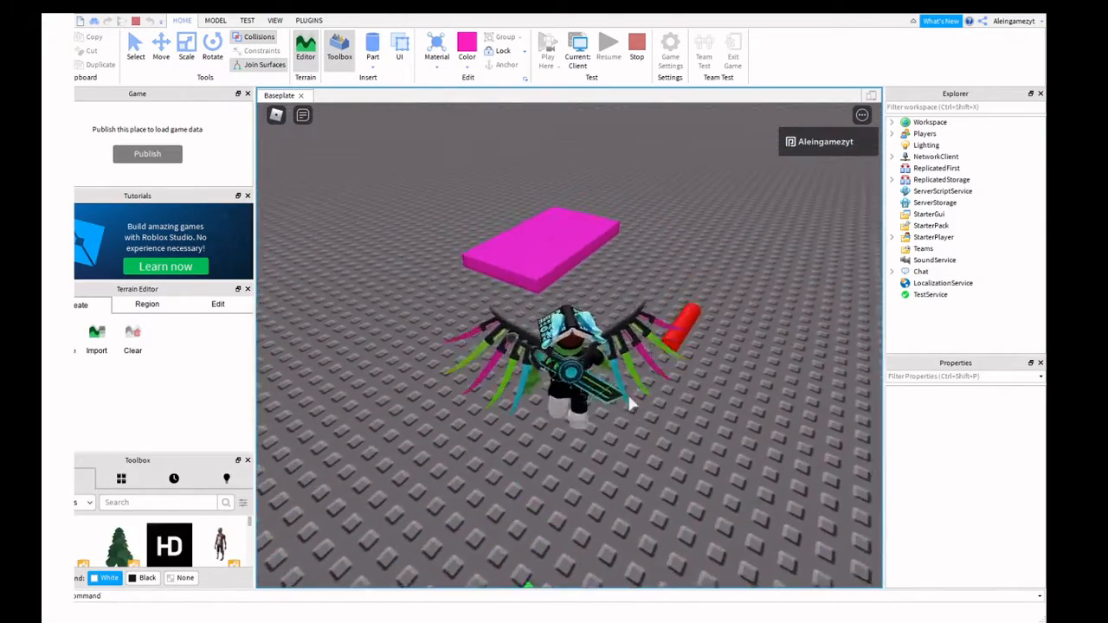
key("d")
key("w")
key("a")
End the play test and drag the red part closer to the green wedge.
key("s")
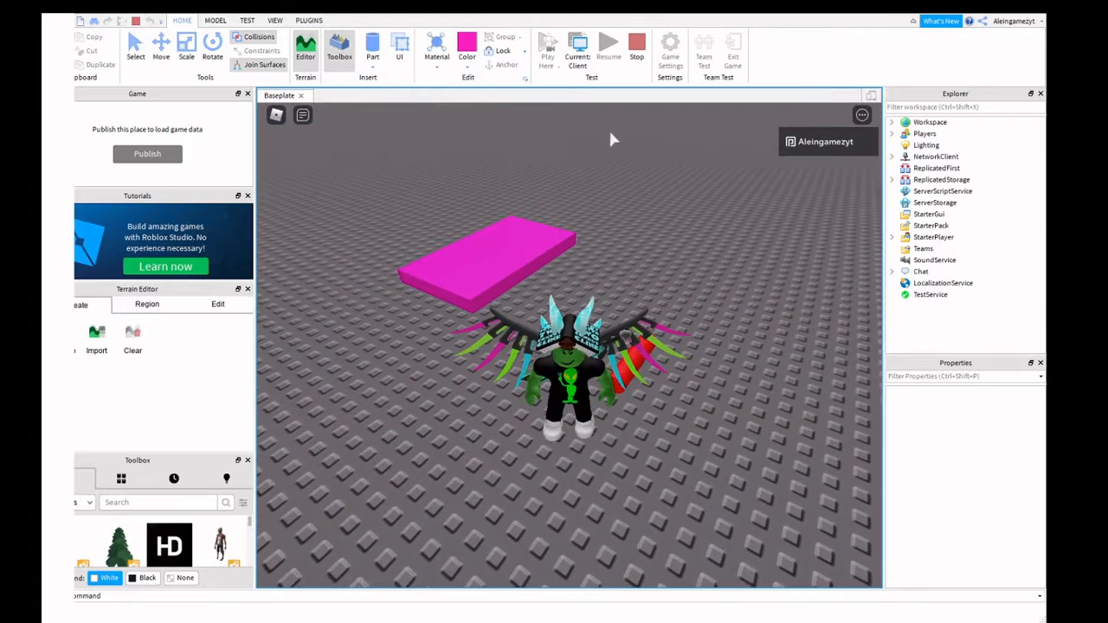
left_click(636, 52)
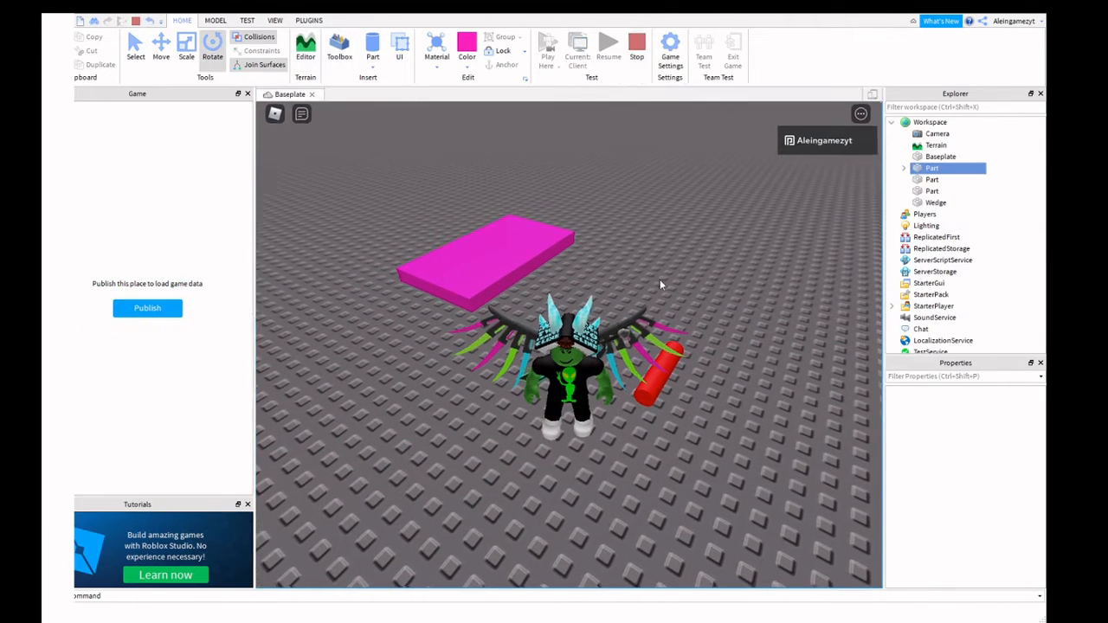
mouse_move(633, 328)
left_mouse_down()
mouse_move(561, 342)
mouse_move(620, 321)
left_mouse_up()
Move the green wedge in front of the pink block and nudge the red part into place.
left_click(663, 295)
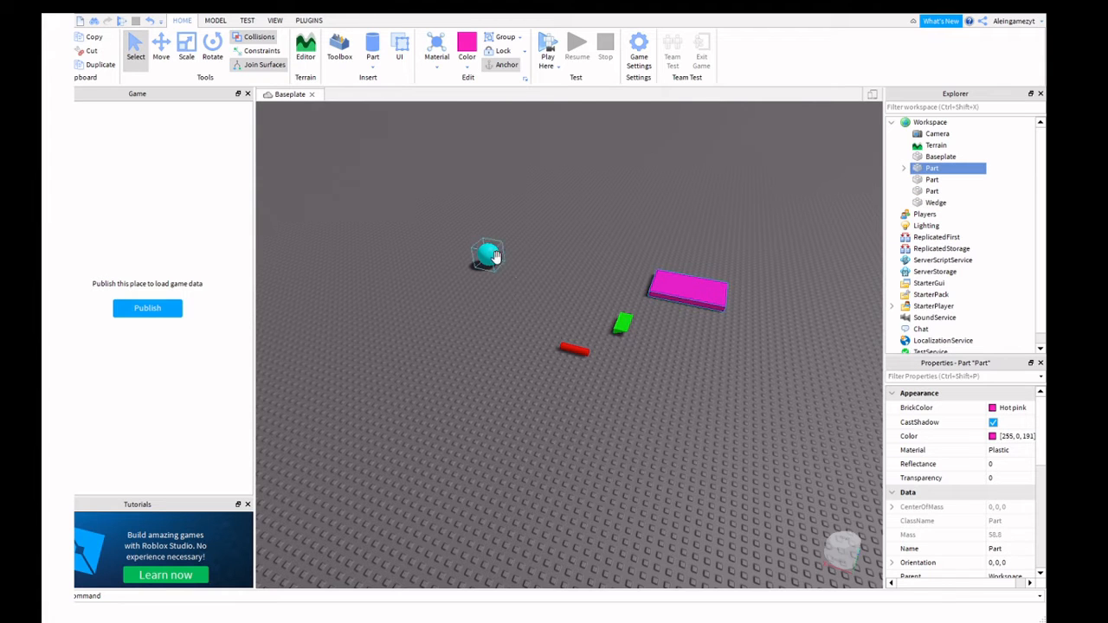
key("w")
key("a")
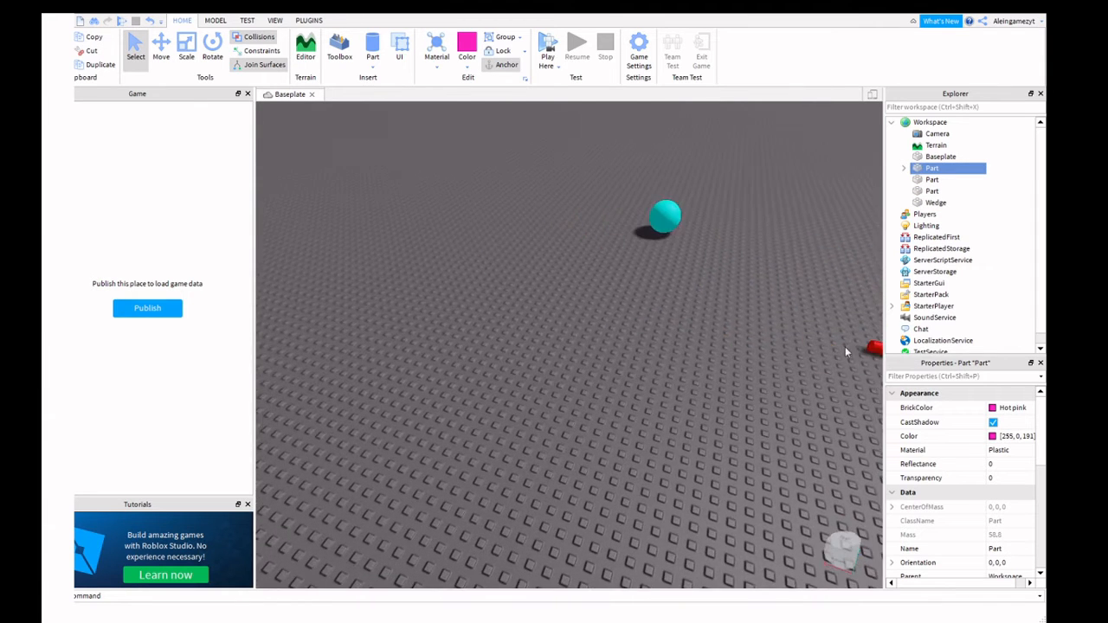
key("d")
left_click_drag(747, 349, 586, 271)
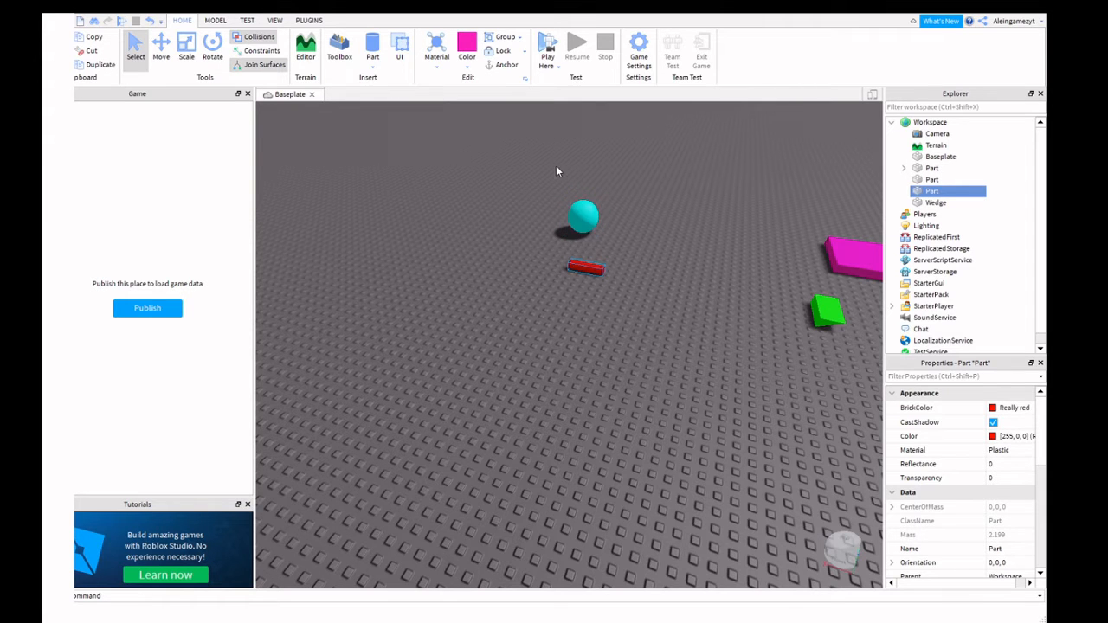
Box-select the cyan sphere, red cylinder, green wedge and pink slab together.
right_click_drag(547, 162, 571, 176)
scroll(676, 187, "up", 3)
scroll(718, 239, "down", 6)
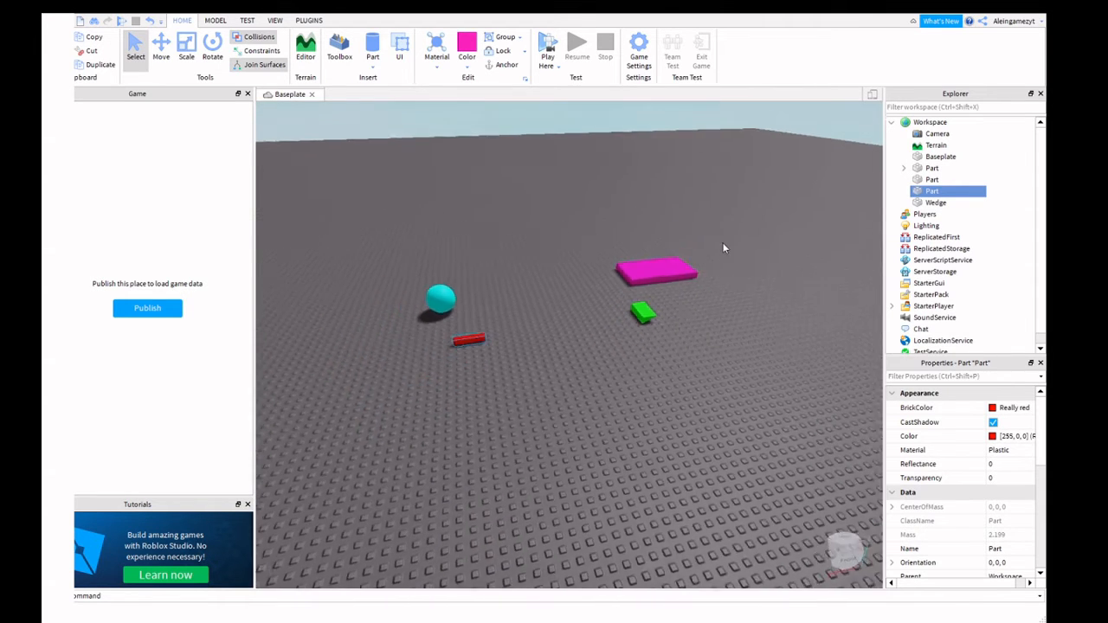
left_click_drag(701, 229, 435, 338)
left_click(731, 211)
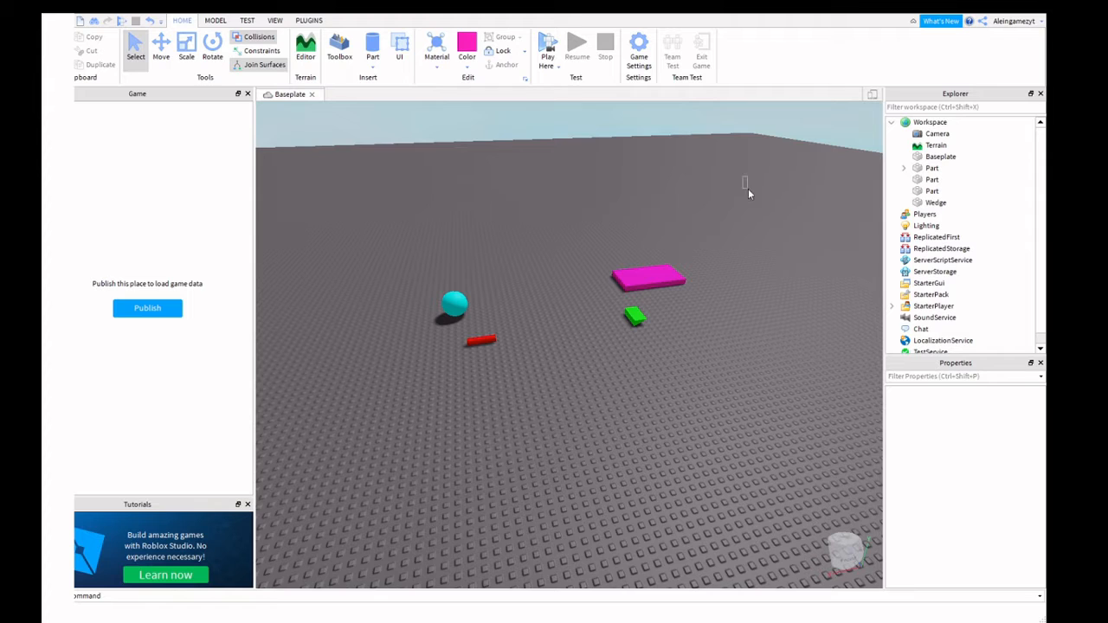
left_click_drag(743, 177, 371, 386)
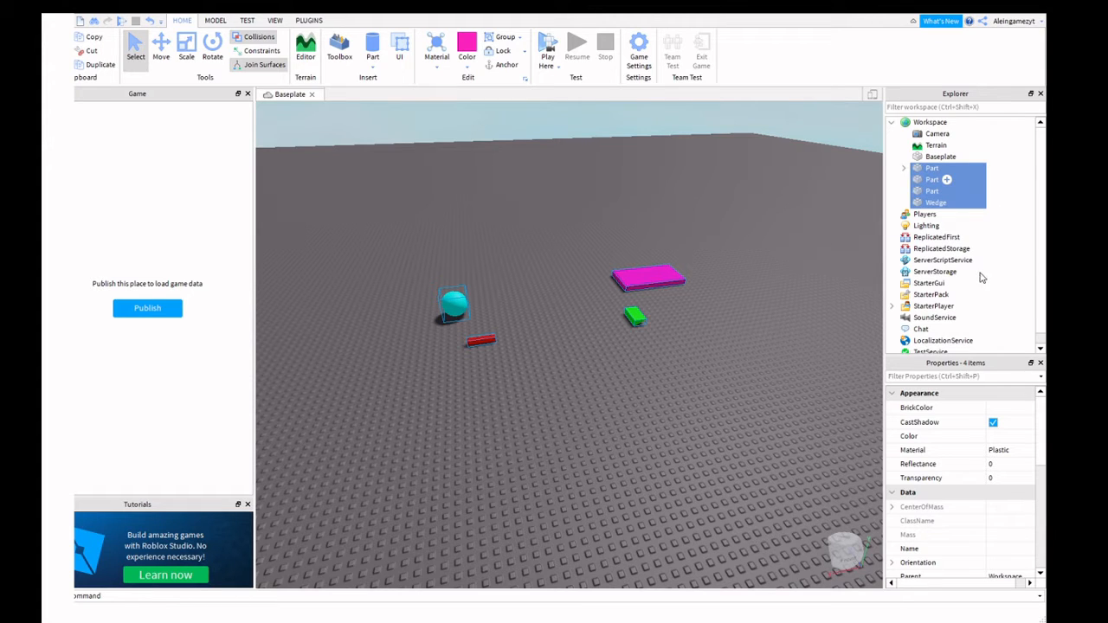
Group the four parts into one Model and close the Explorer and Properties panels.
key("ctrl+g")
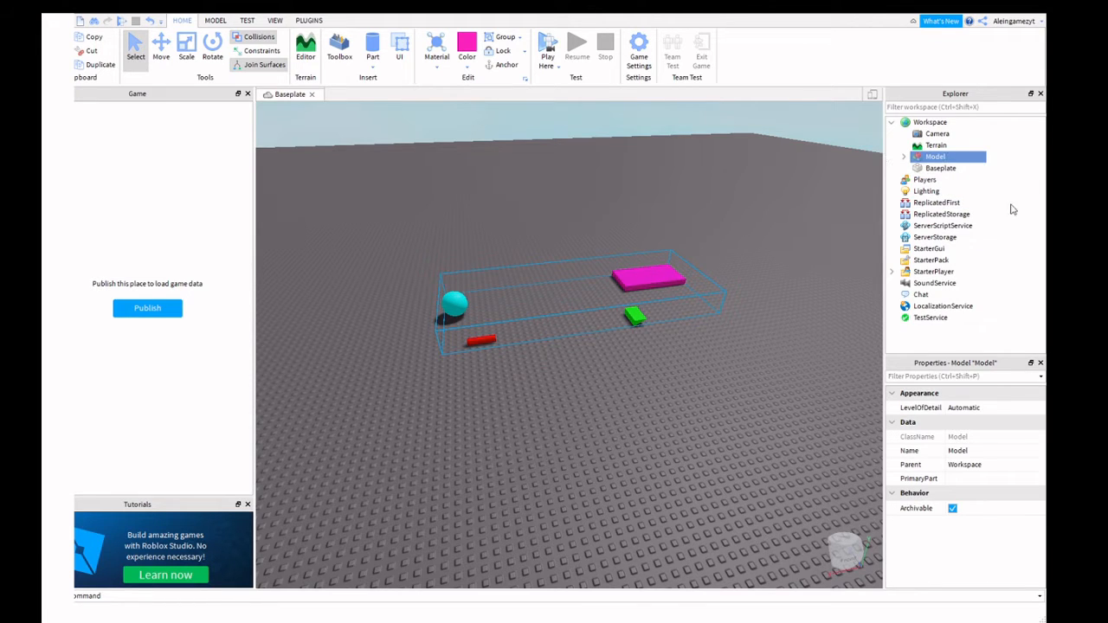
left_click(1040, 93)
left_click(1040, 93)
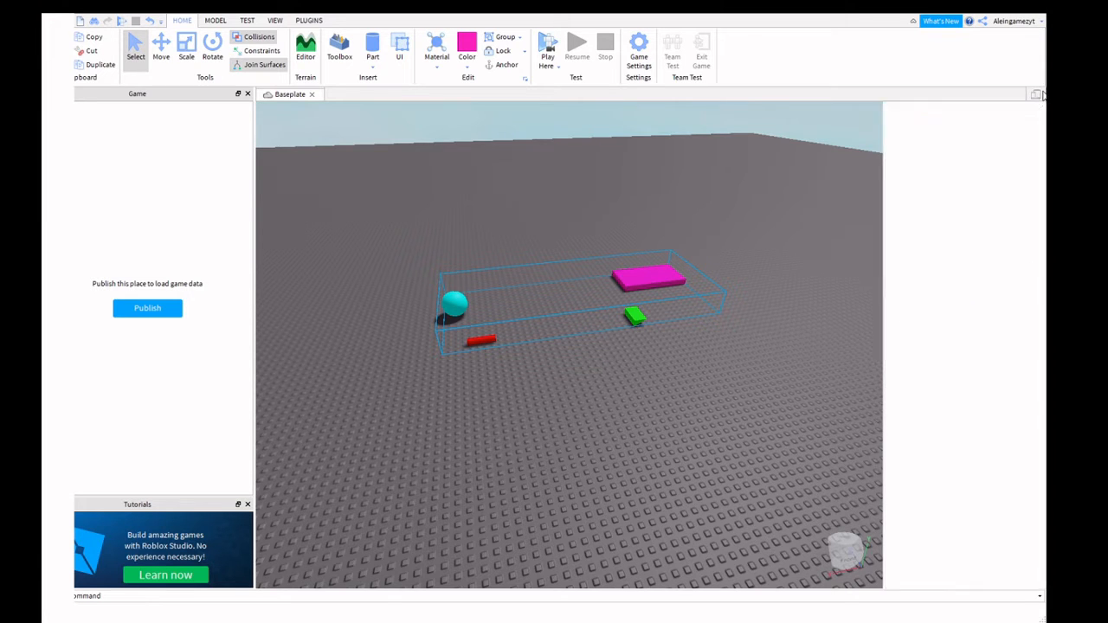
Fly the camera around the grouped parts on the baseplate, then toggle the Toolbox on.
right_click_drag(433, 199, 467, 186)
scroll(842, 349, "down", 4)
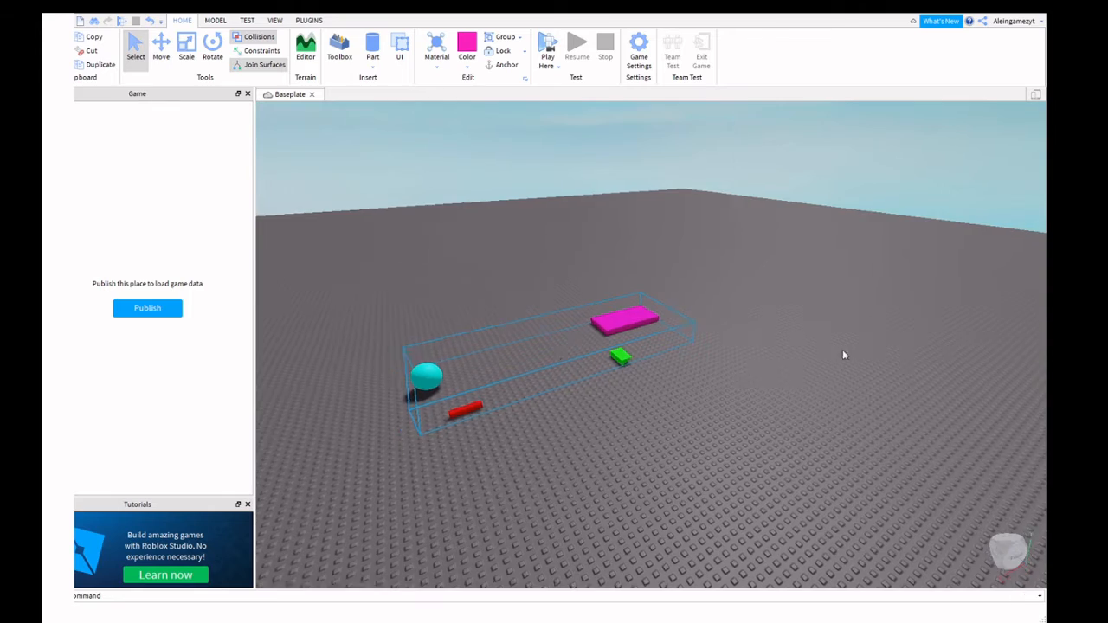
left_click(771, 325)
key("a")
key("w")
key("a")
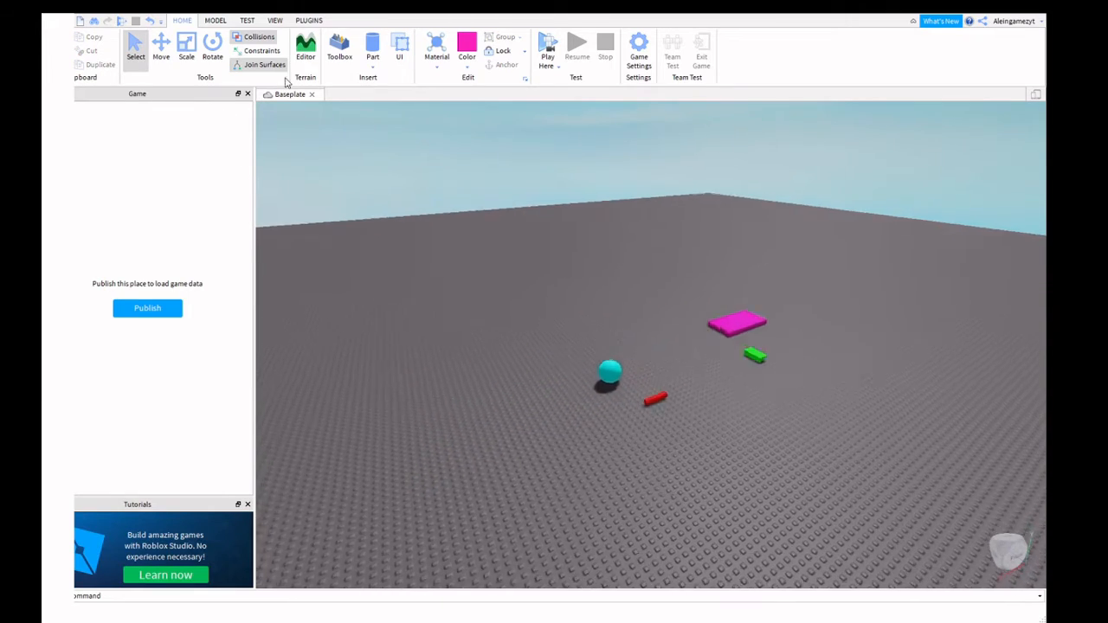
key("s")
right_click_drag(424, 102, 446, 109)
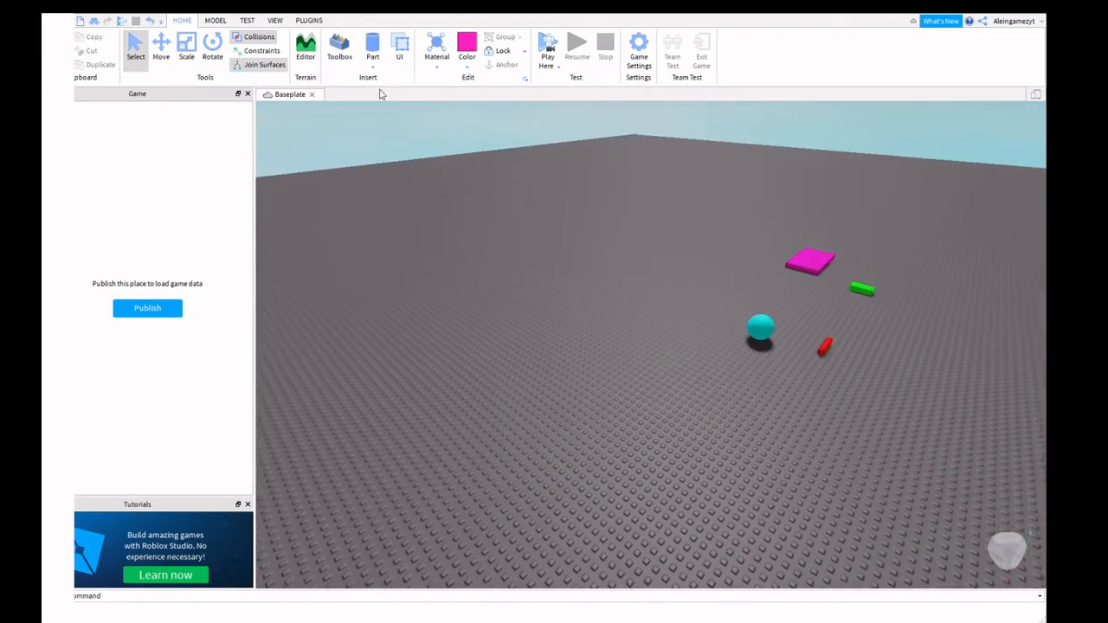
key("s")
left_click(337, 45)
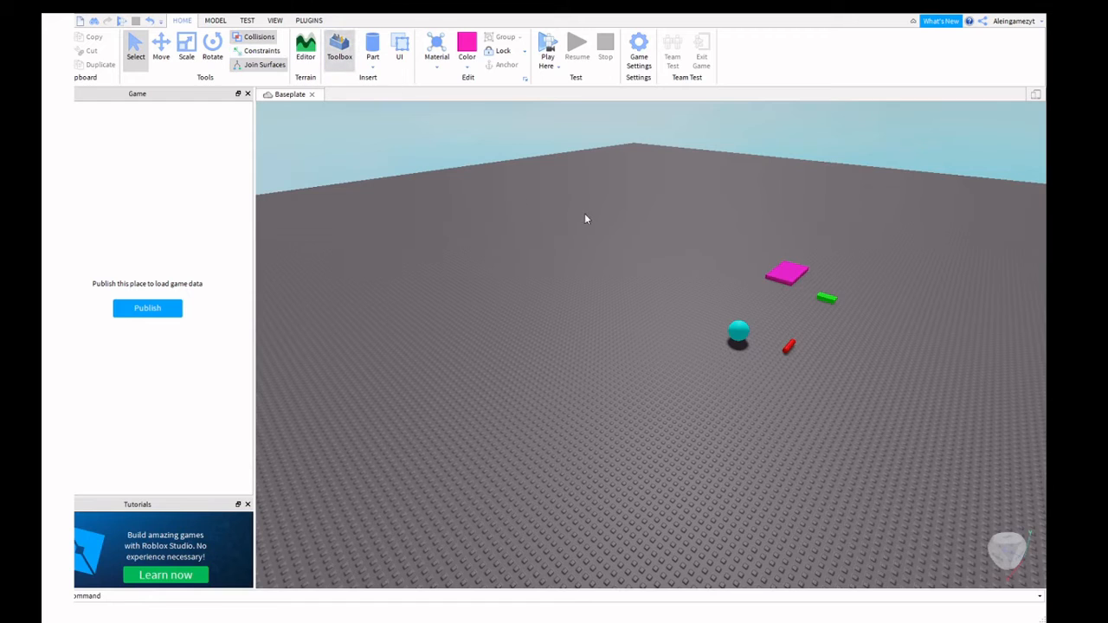
Hide the Toolbox, then open the Output log and drag it off its bottom dock.
left_click(659, 198)
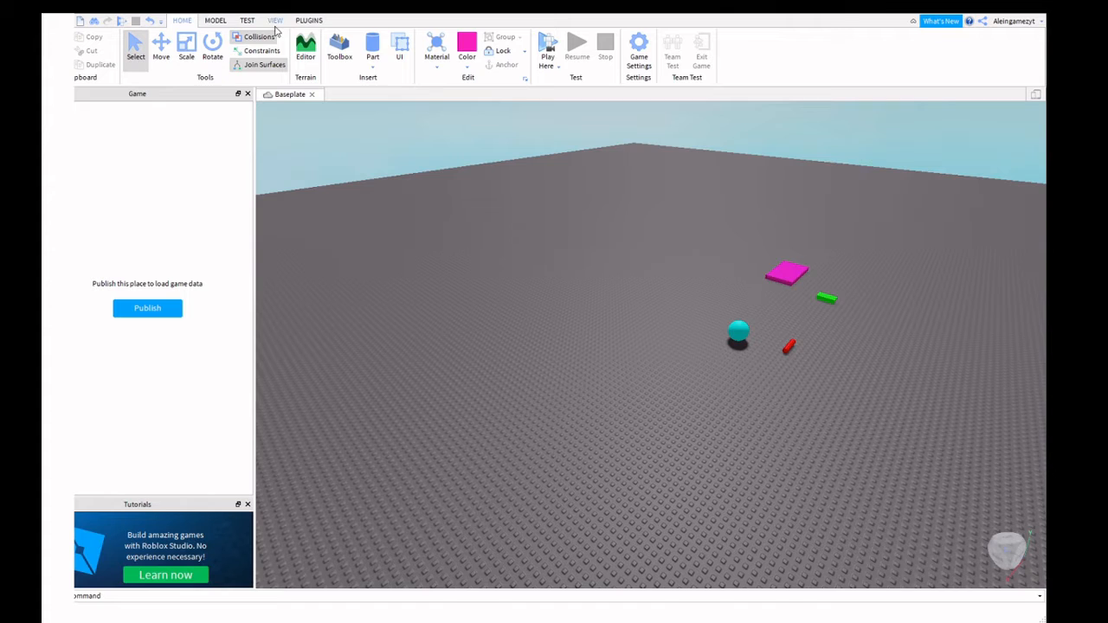
left_click(275, 20)
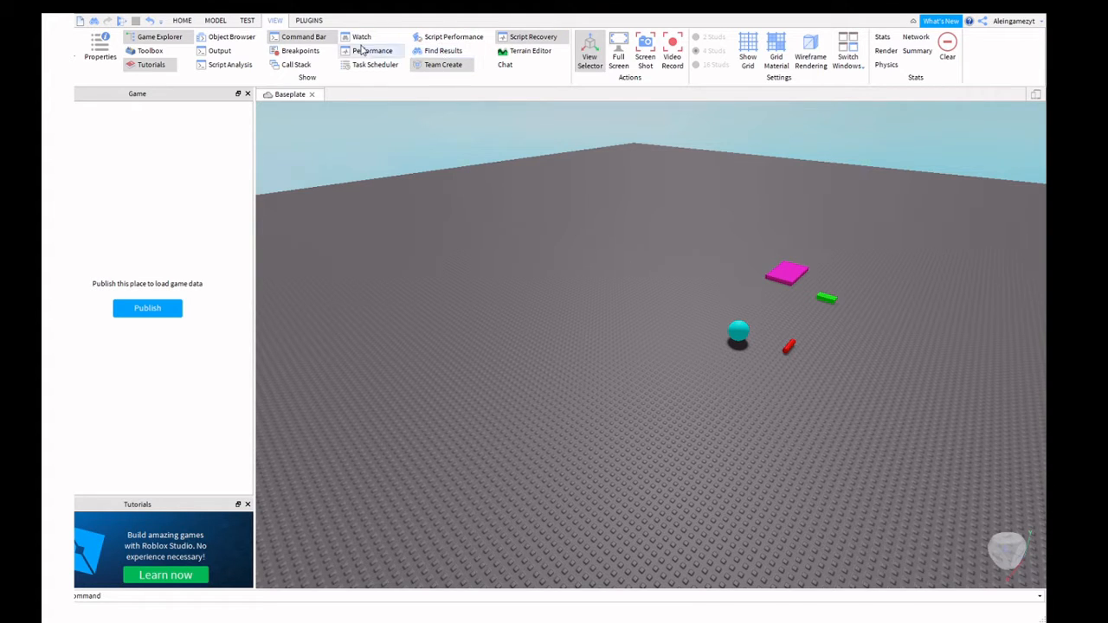
left_click(219, 51)
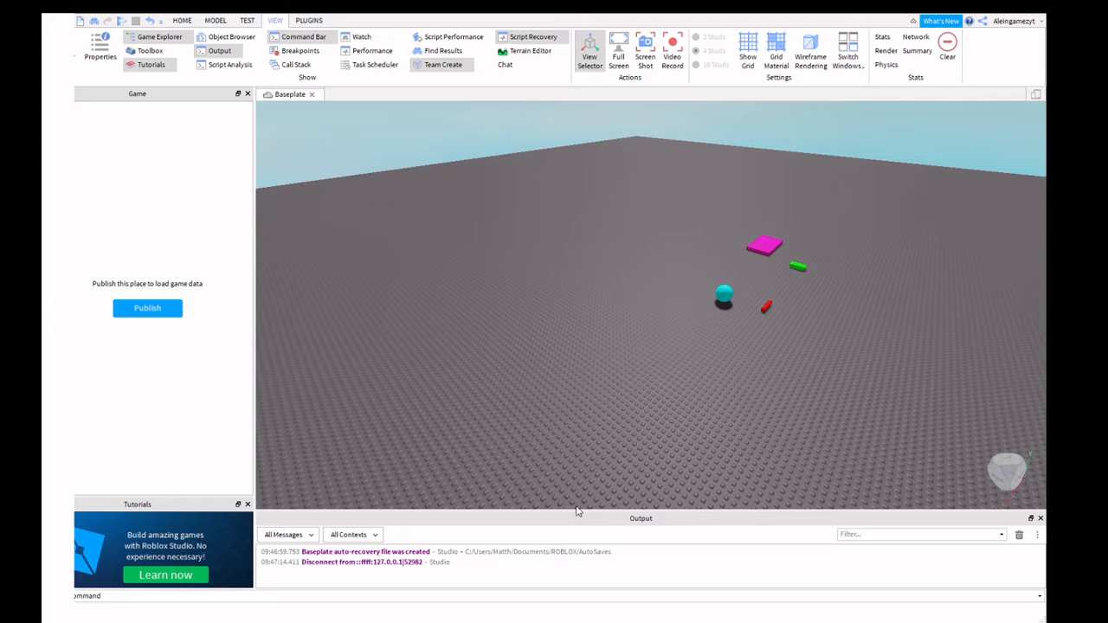
left_click_drag(572, 514, 950, 504)
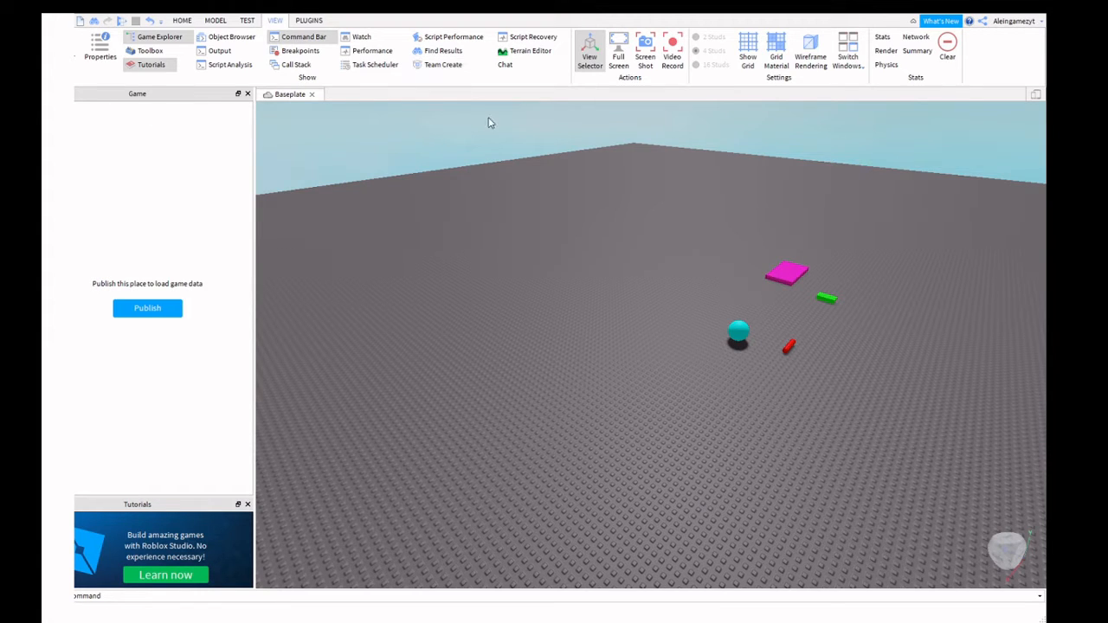
Open the Properties and Explorer panels from the View tab.
left_click(100, 50)
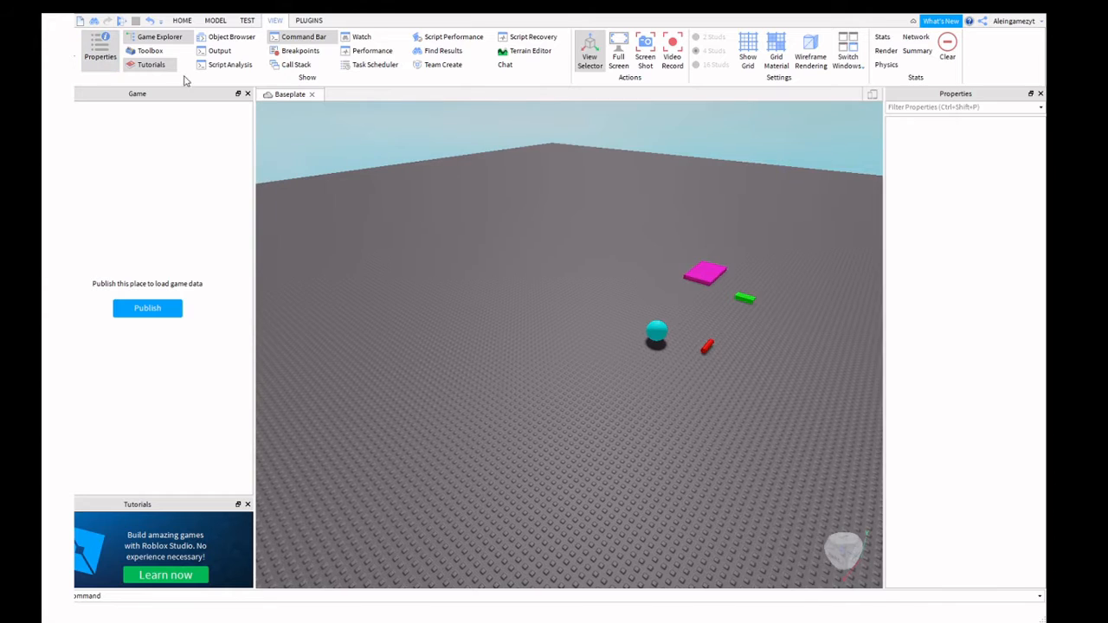
left_click(143, 39)
left_click(143, 39)
left_click(246, 20)
left_click(215, 20)
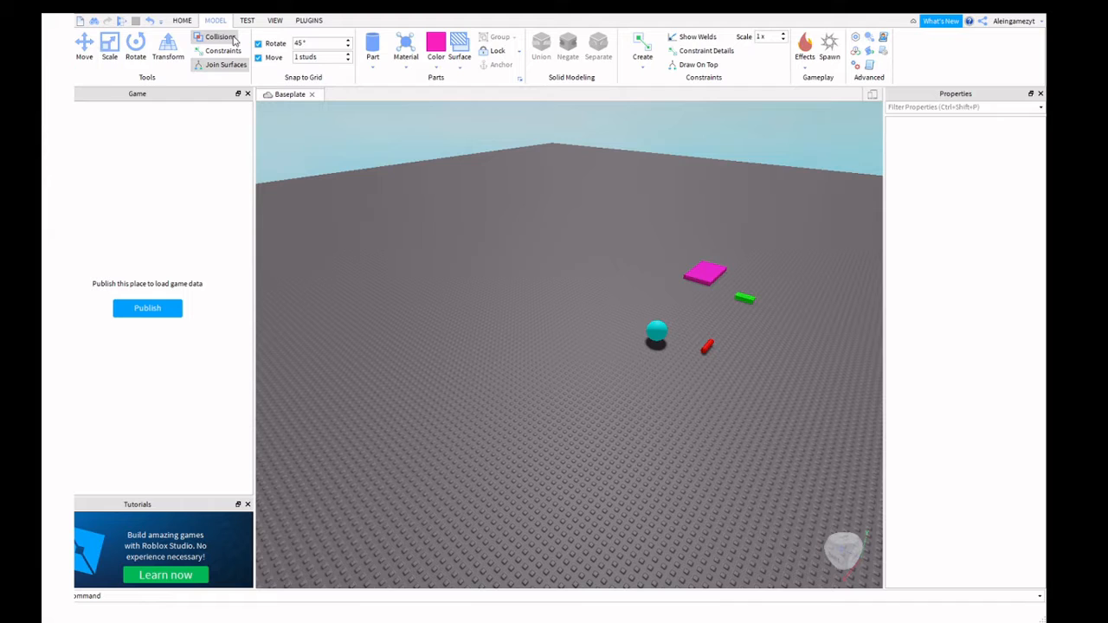
left_click(277, 20)
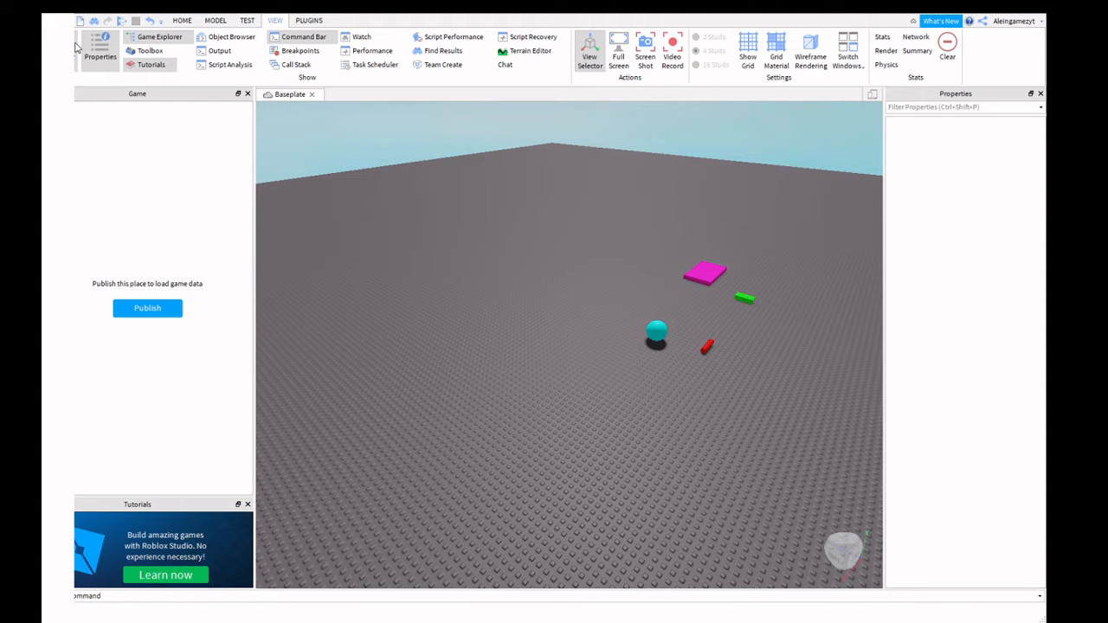
left_click(79, 48)
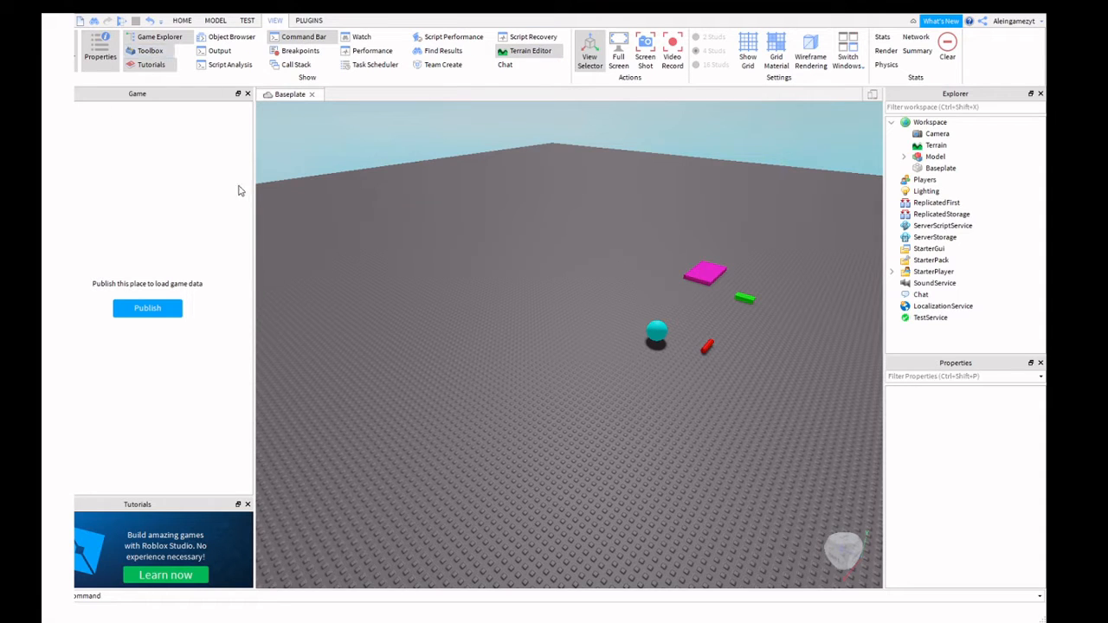
Close the Tutorials pane and expand the Model group in Explorer to show its parts.
left_click(144, 67)
left_click(142, 69)
left_click(138, 68)
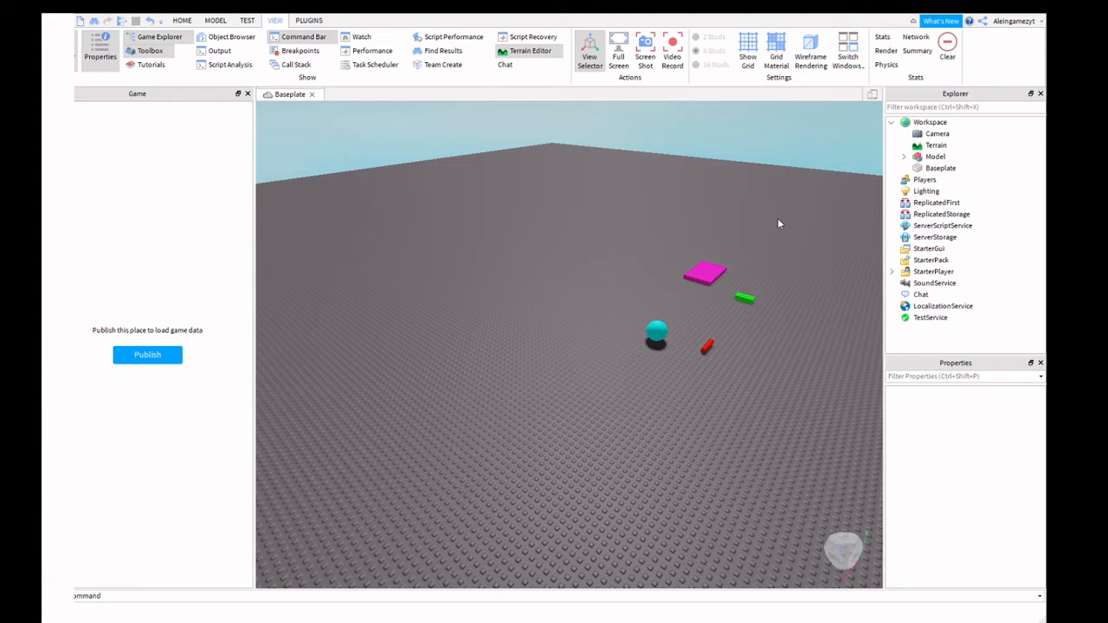
left_click(919, 167)
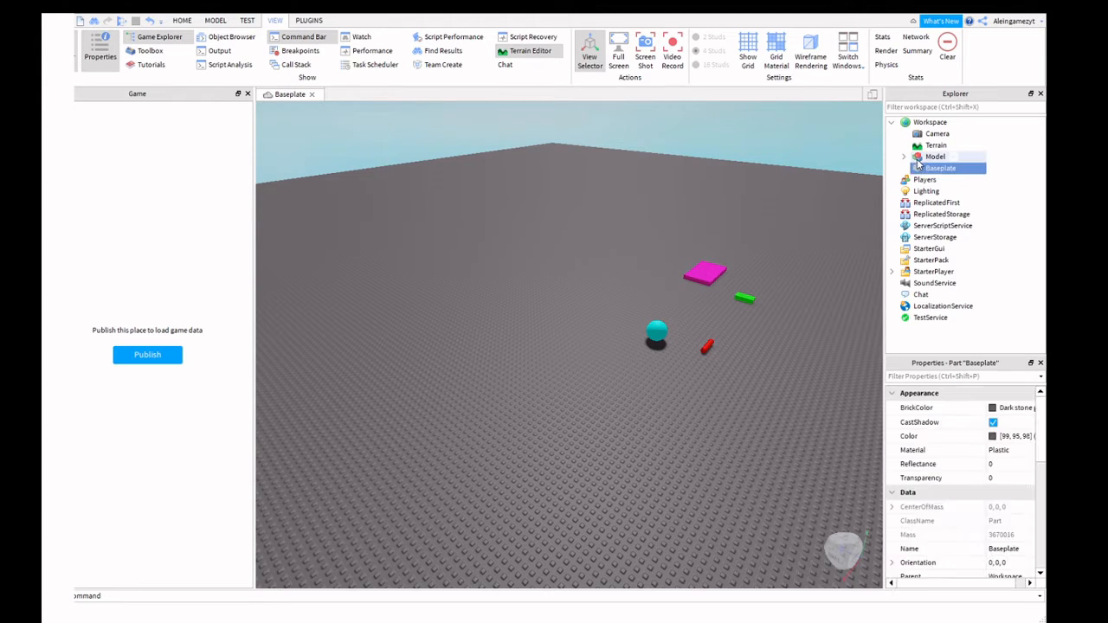
double_click(913, 157)
left_click(754, 183)
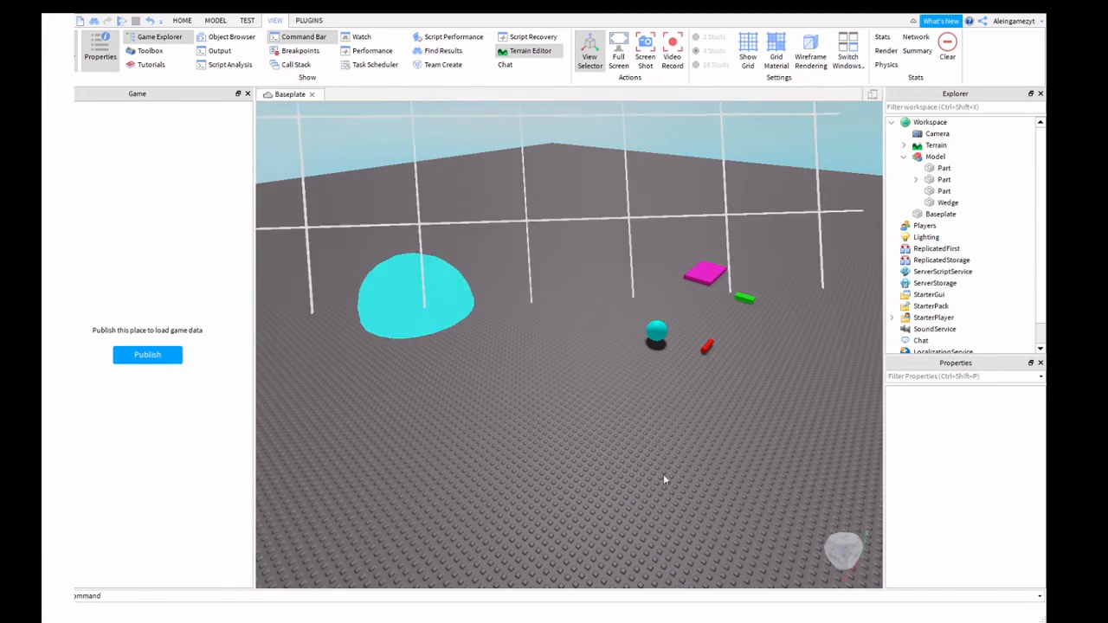
Paint a long grass ridge and a wooden mound with a carved hollow, then close the Terrain Editor.
left_click(761, 396)
scroll(707, 399, "down", 3)
mouse_move(762, 400)
left_mouse_down()
mouse_move(707, 399)
mouse_move(841, 383)
left_mouse_up()
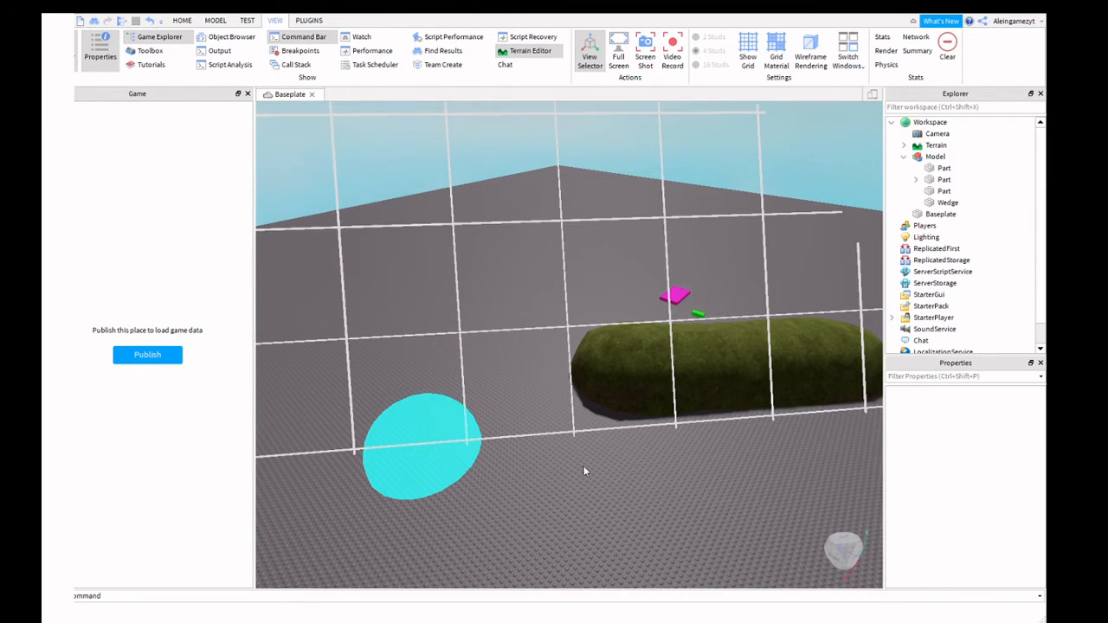
mouse_move(715, 468)
left_mouse_down()
mouse_move(767, 465)
mouse_move(762, 442)
mouse_move(780, 447)
mouse_move(791, 413)
mouse_move(774, 415)
left_mouse_up()
key("a")
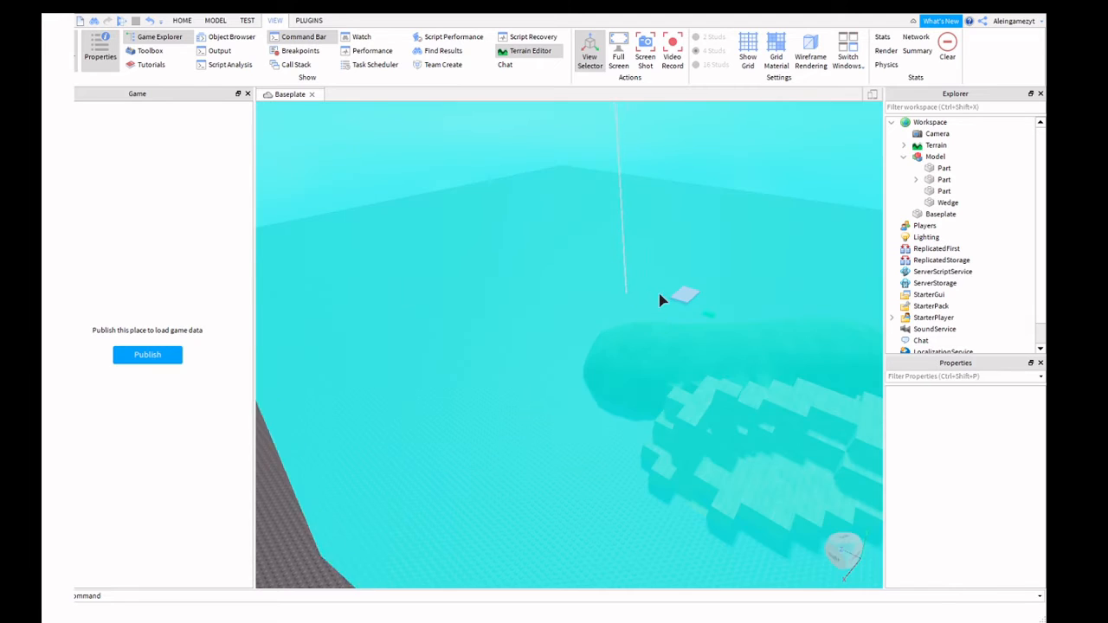
left_click(642, 294)
Fly the camera around the new terrain, briefly undocking and re-docking the Explorer panel.
right_click_drag(726, 375, 641, 435)
key("s")
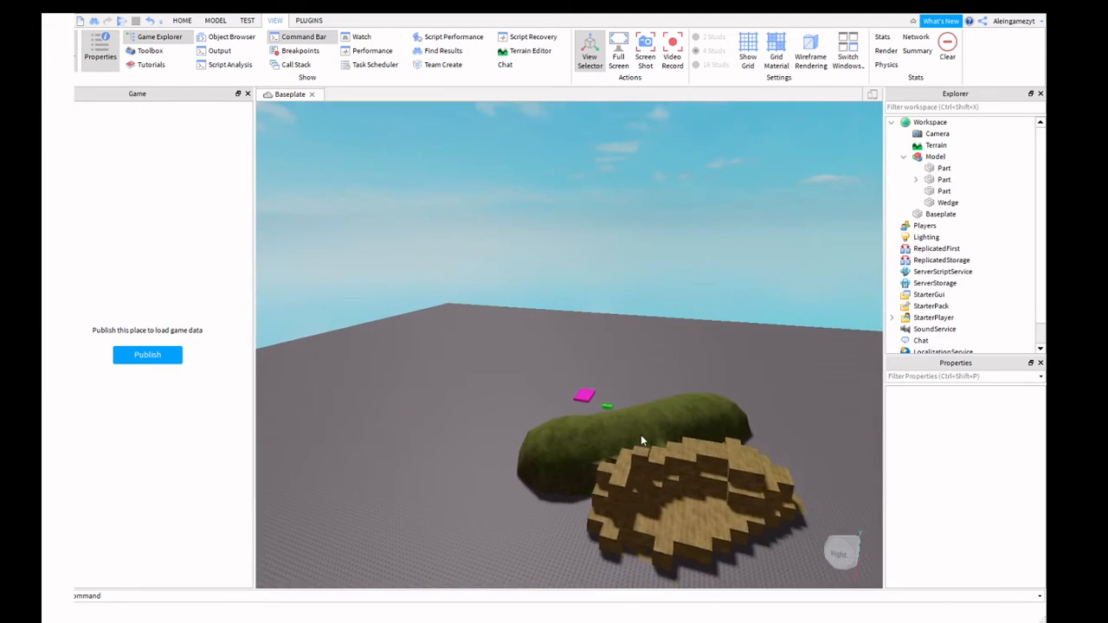
key("s")
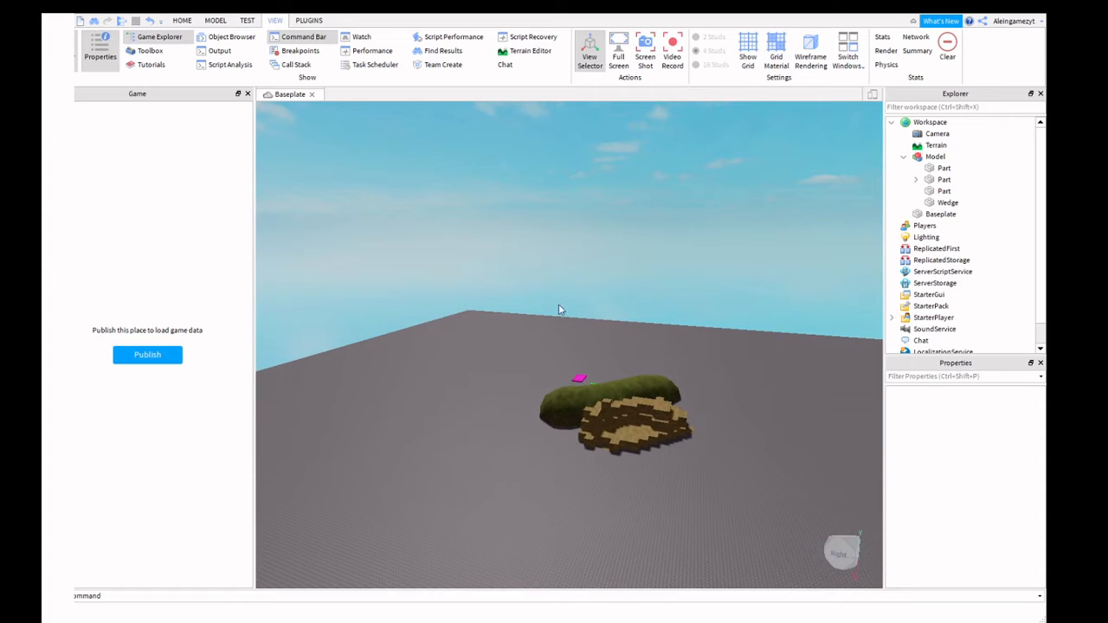
left_click_drag(557, 370, 550, 420)
key("w")
right_click_drag(635, 371, 635, 371)
key("a")
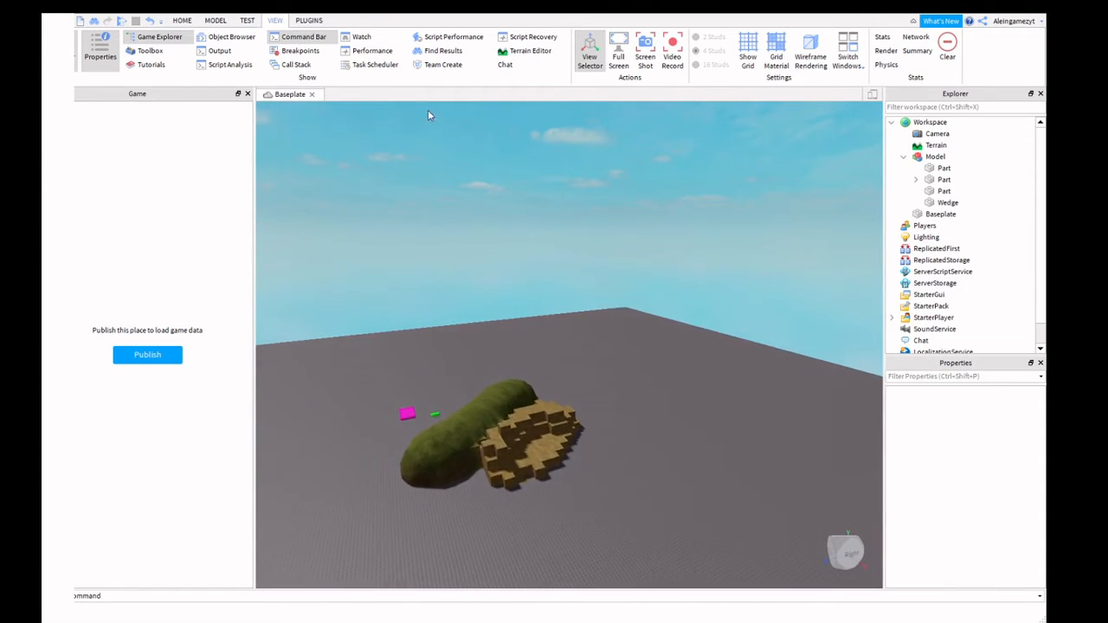
key("d")
key("a")
key("w")
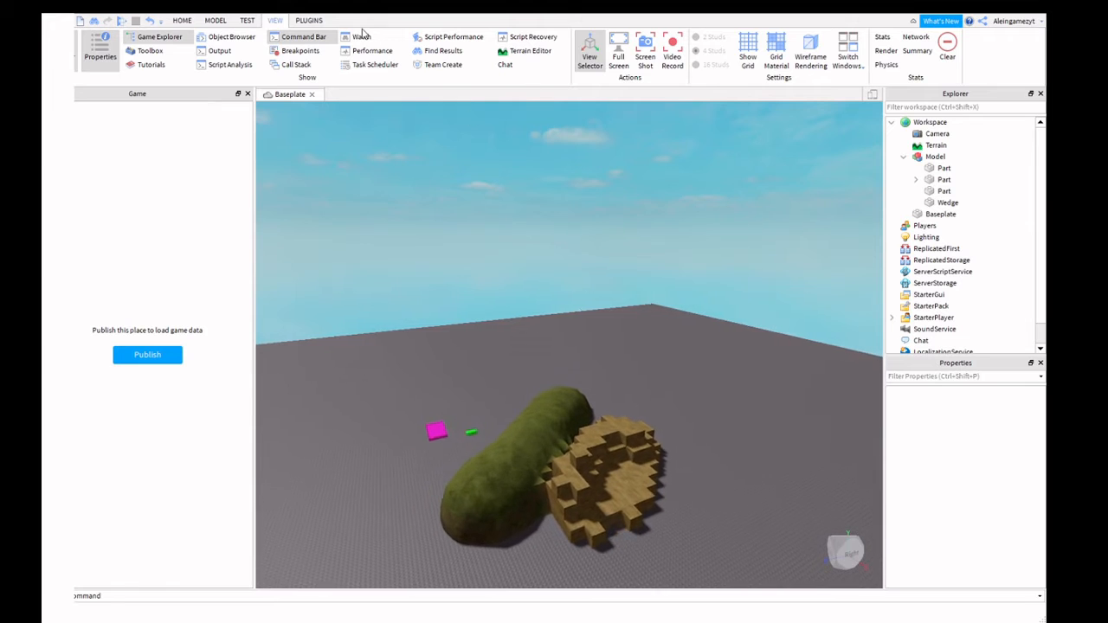
key("w")
key("a")
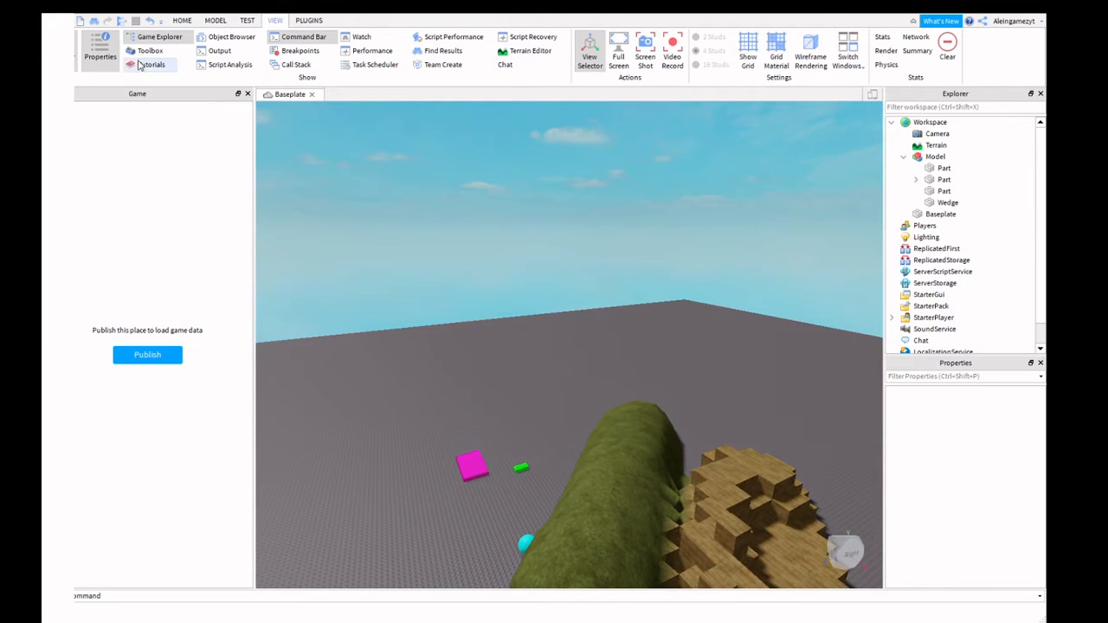
left_click_drag(978, 96, 651, 151)
key("s")
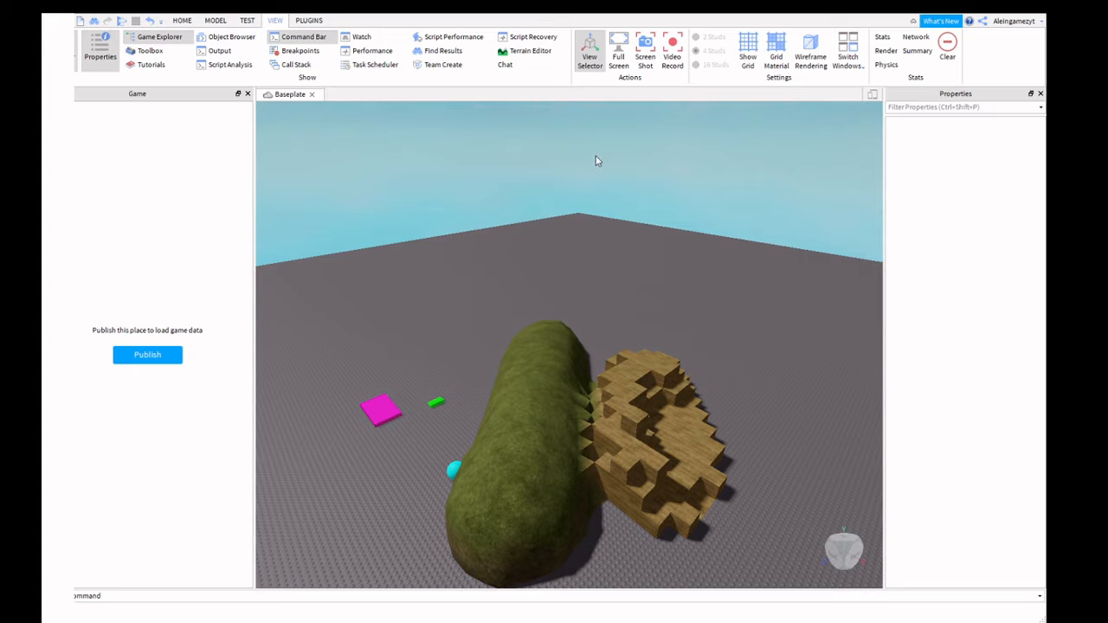
left_click_drag(604, 152, 901, 180)
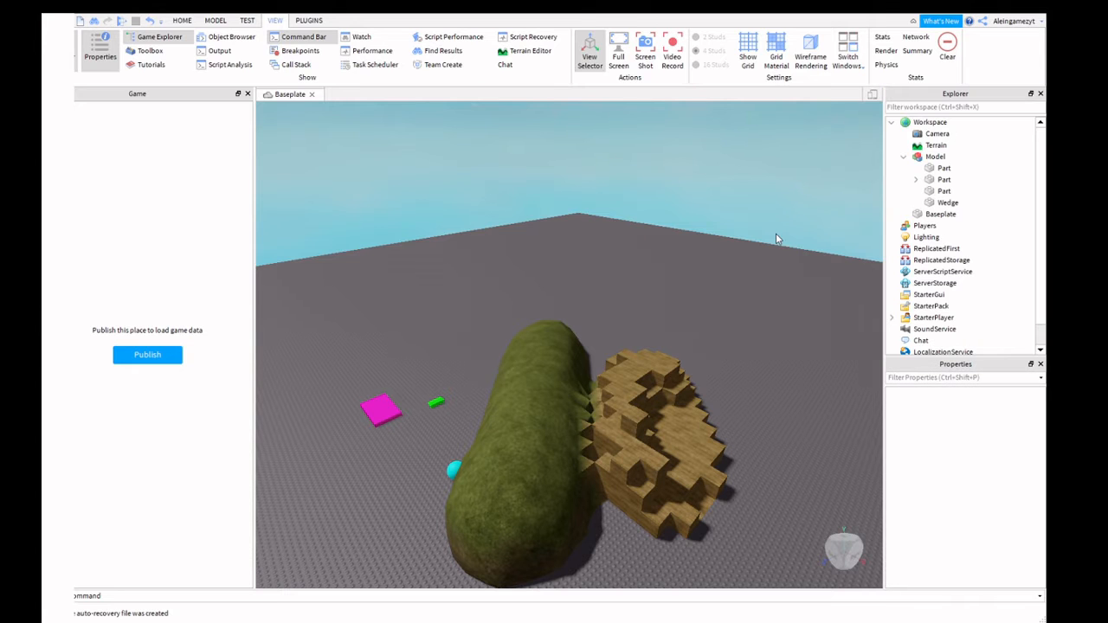
right_click_drag(743, 248, 740, 251)
Insert a new pink Part into the Workspace from the Home tab.
left_click(181, 20)
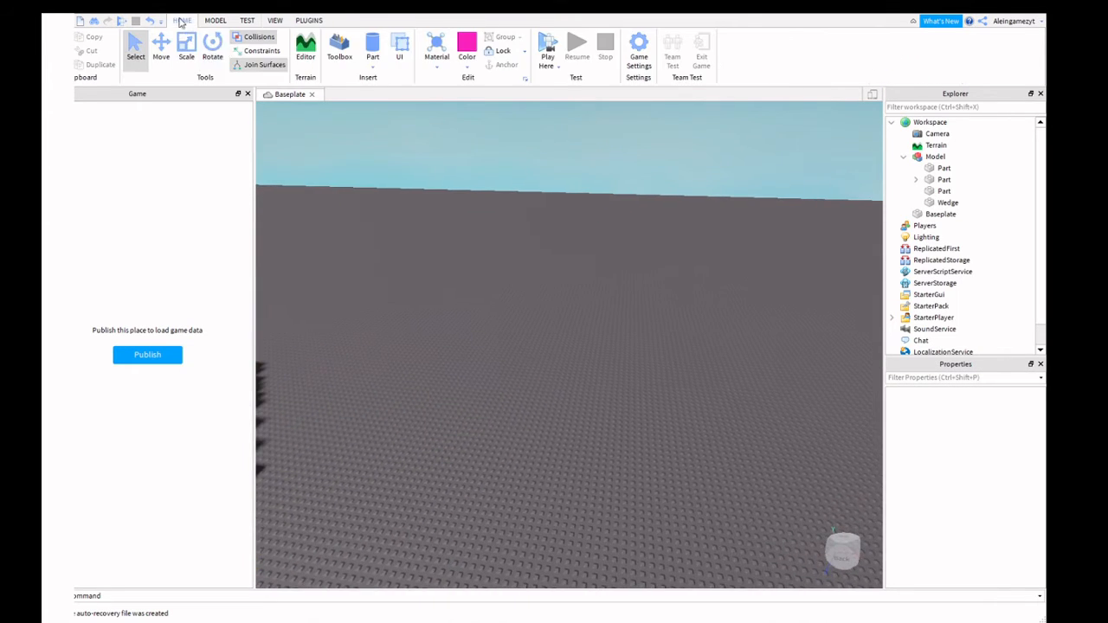
left_click(399, 48)
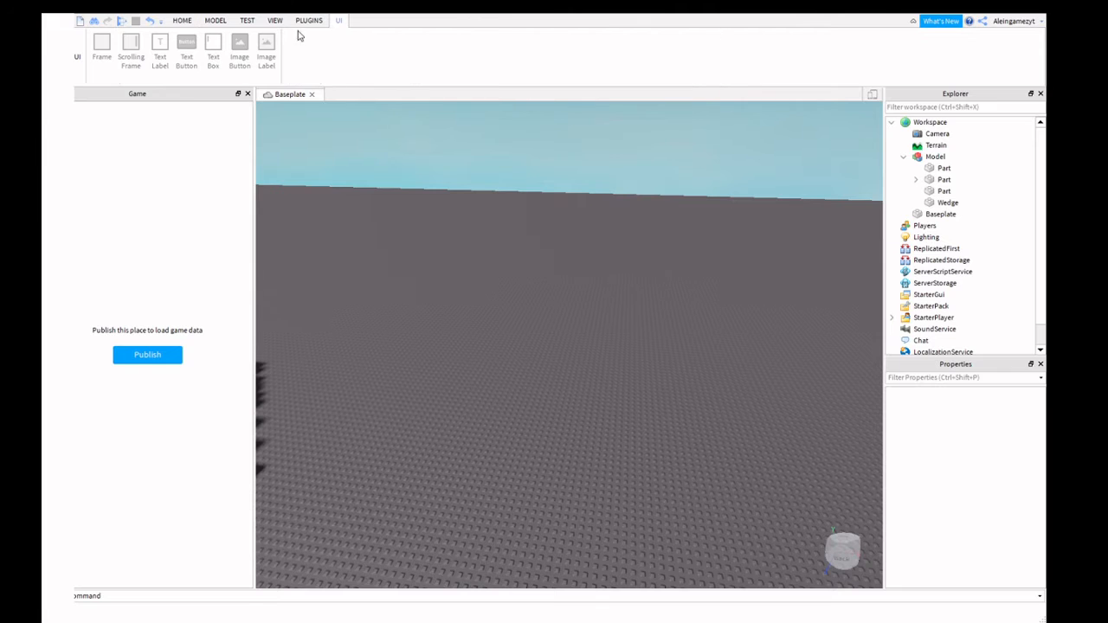
left_click(182, 20)
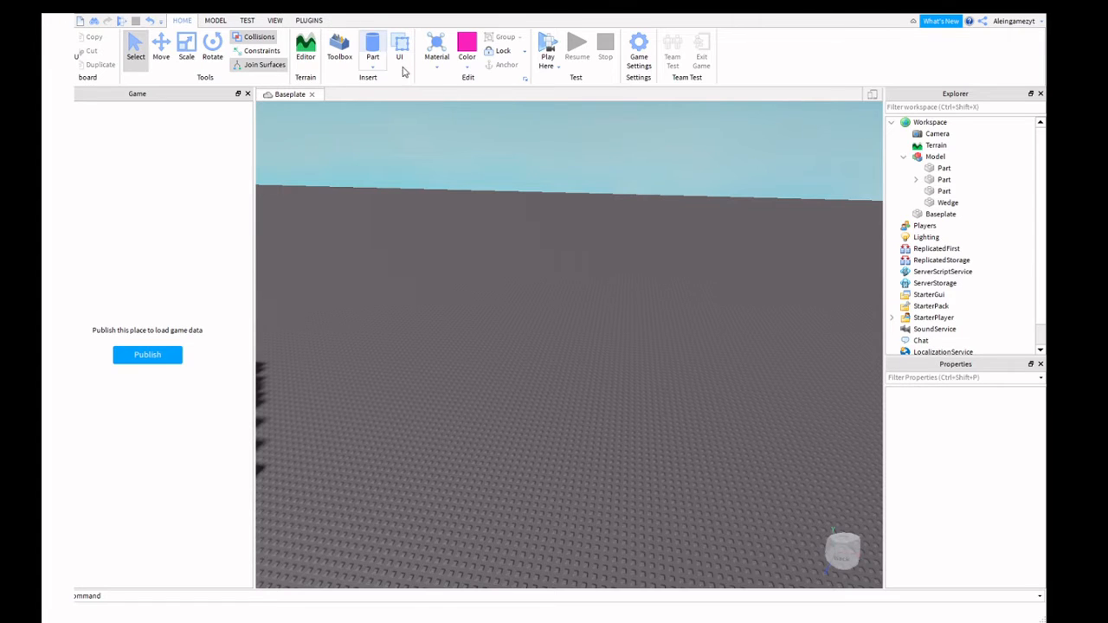
left_click(372, 49)
key("w")
mouse_move(935, 226)
left_mouse_down()
mouse_move(947, 226)
mouse_move(930, 162)
mouse_move(923, 222)
left_mouse_up()
scroll(897, 230, "down", 1)
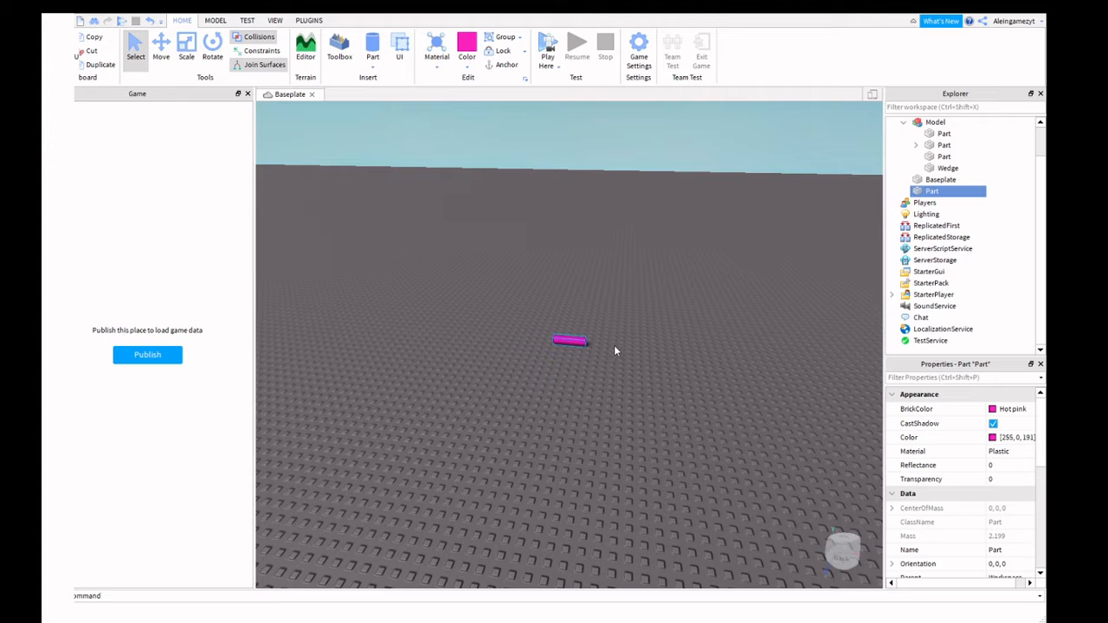
scroll(961, 184, "up", 2)
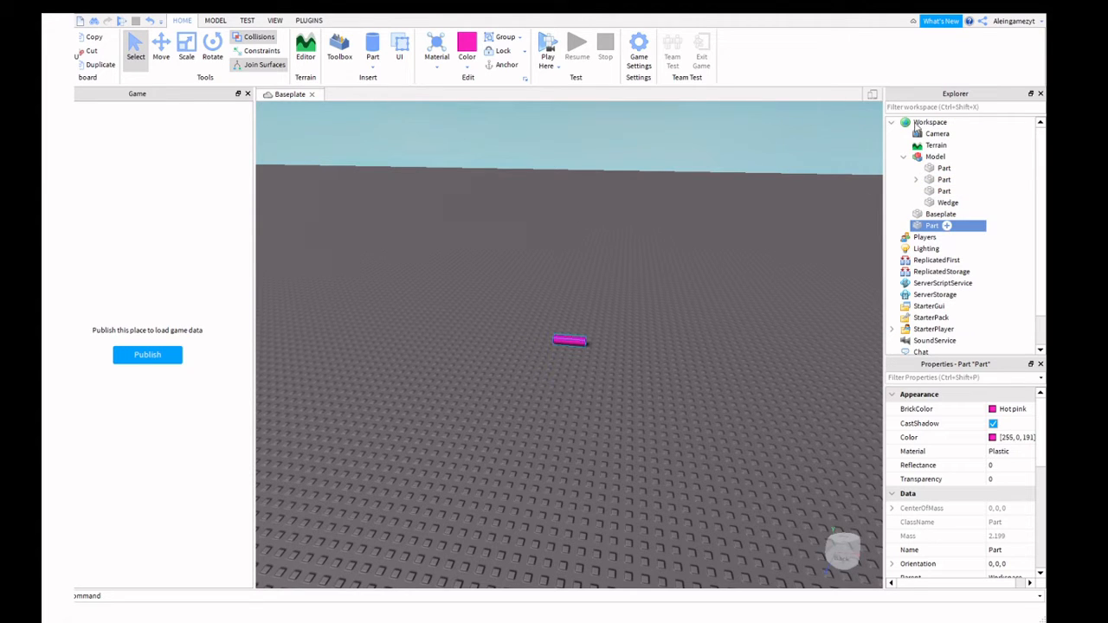
Rearrange the Explorer hierarchy, dragging the Baseplate into the Model group.
left_click(921, 147, "shift")
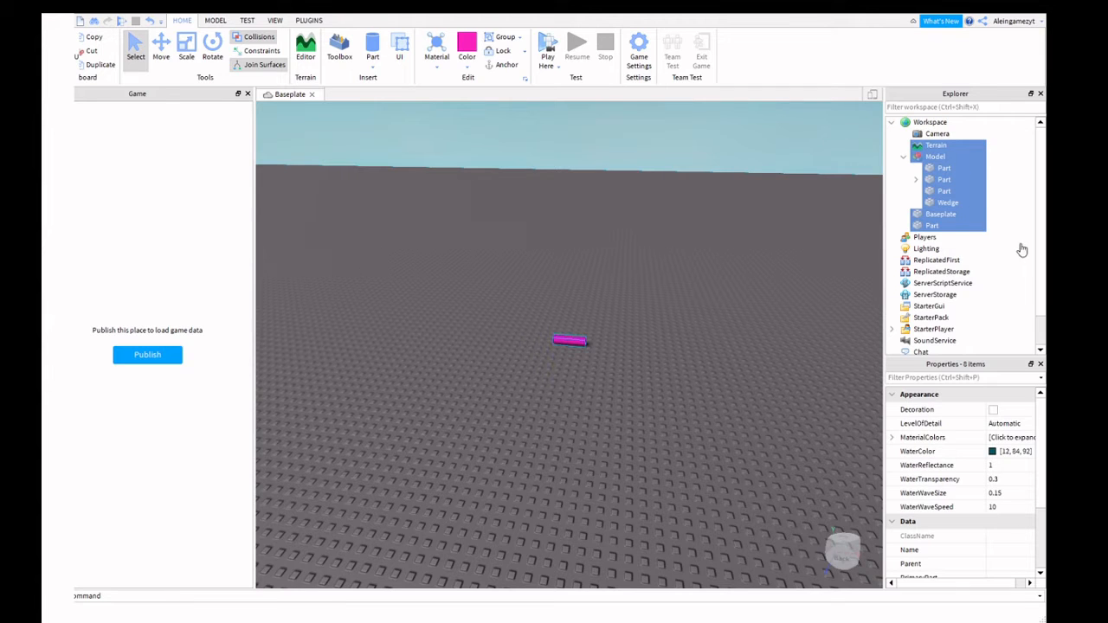
left_click(1001, 197)
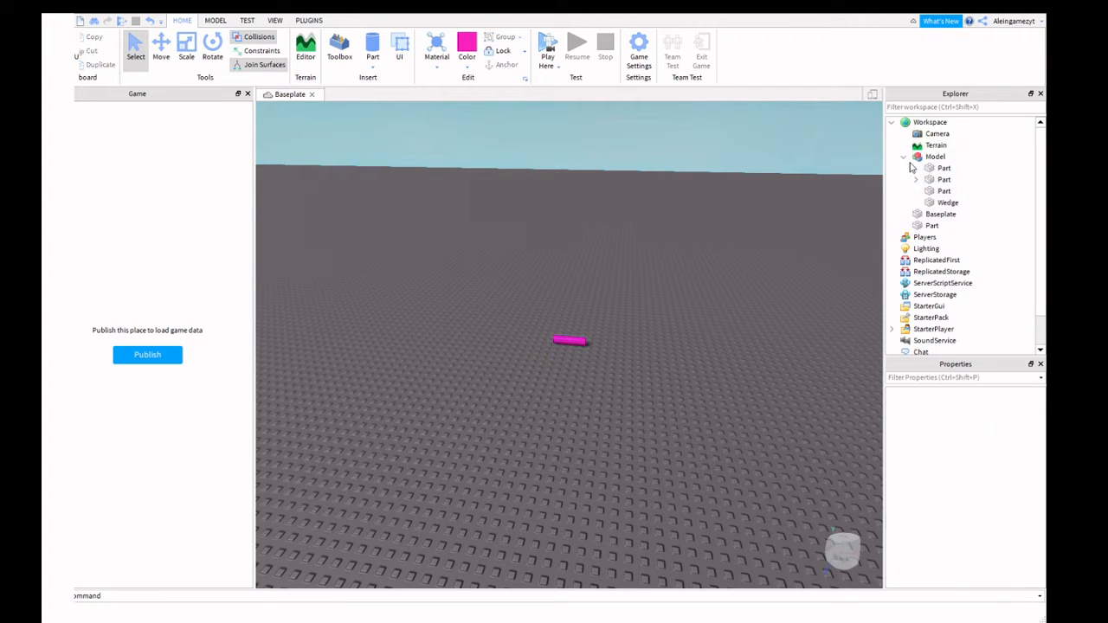
left_click(903, 156)
left_click(940, 168)
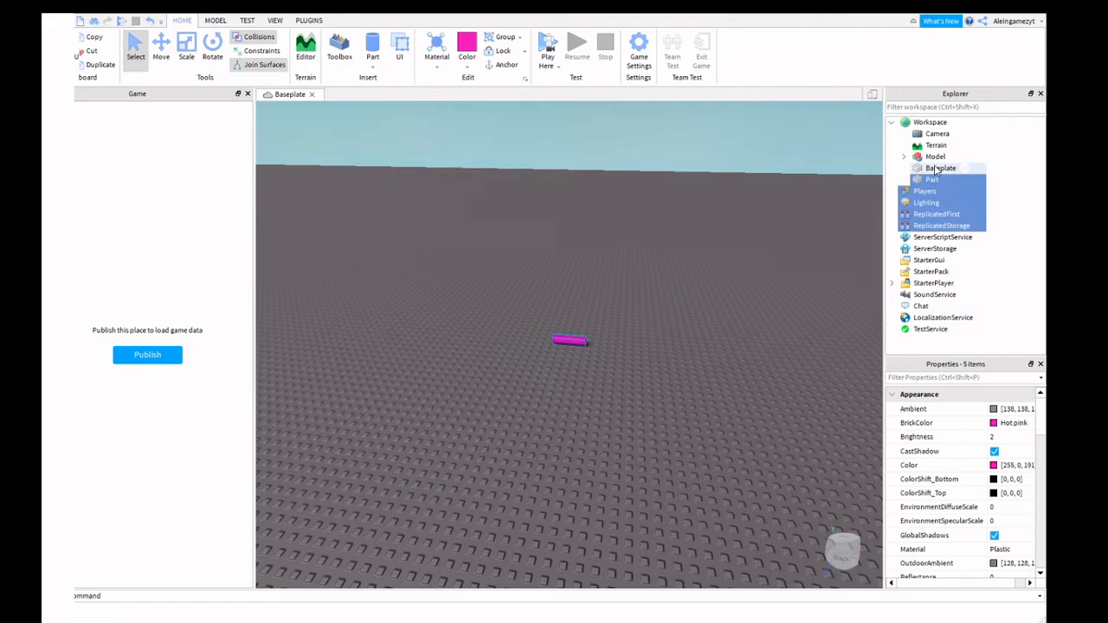
left_click_drag(930, 168, 912, 168)
left_click(934, 156)
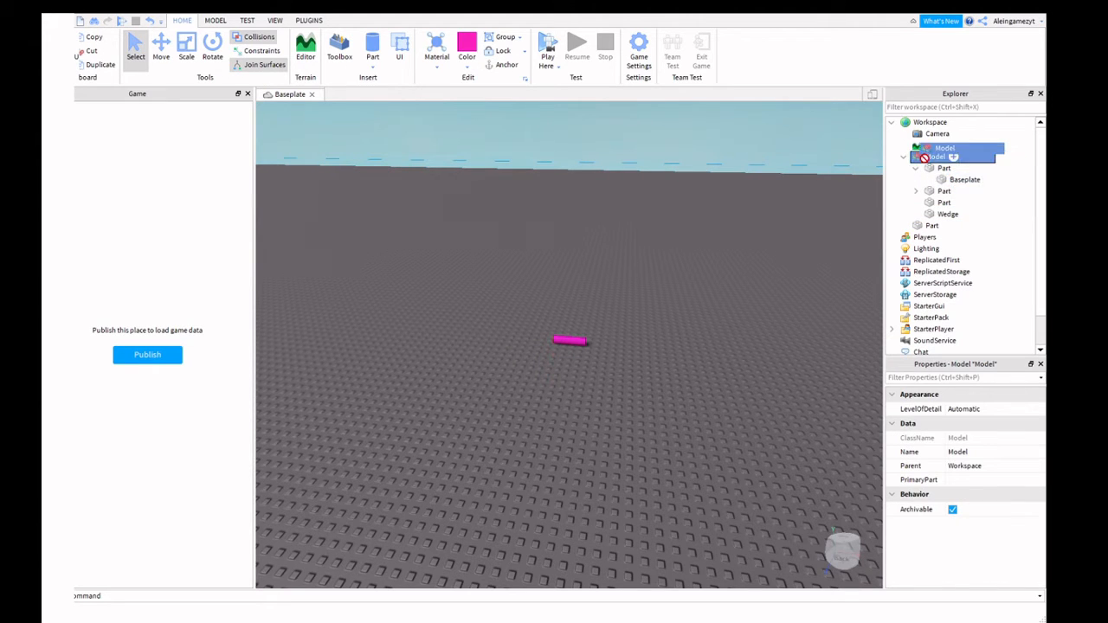
left_click(659, 216)
right_click_drag(659, 216, 631, 226)
Box-select the pink part and the Model, group them with Ctrl+G, and keep it under Workspace.
left_click_drag(568, 208, 702, 319)
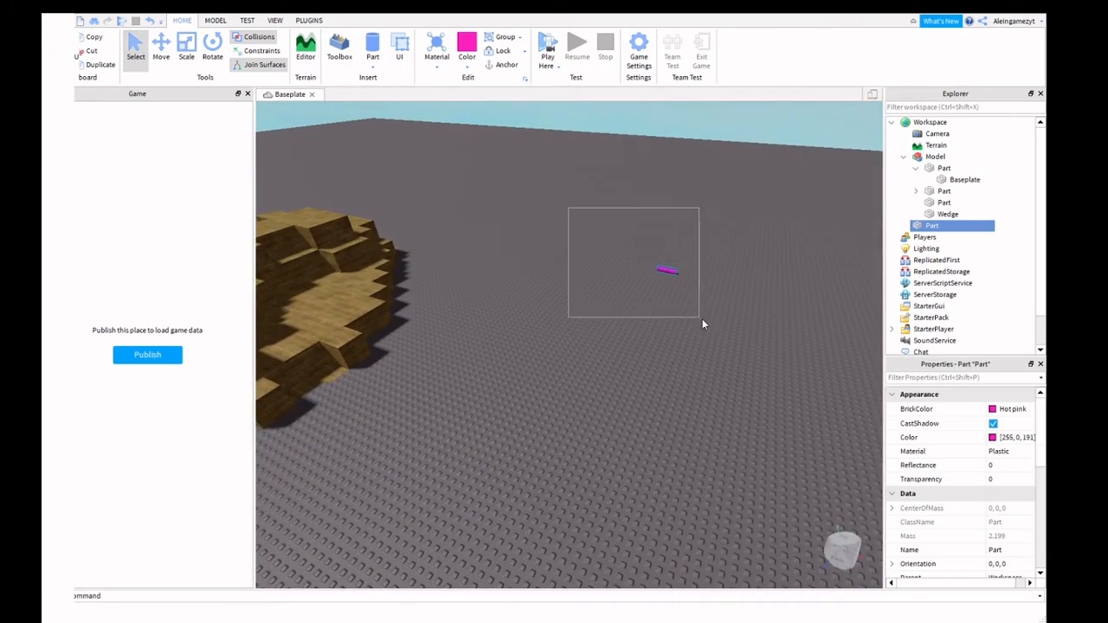
right_click_drag(702, 319, 381, 164)
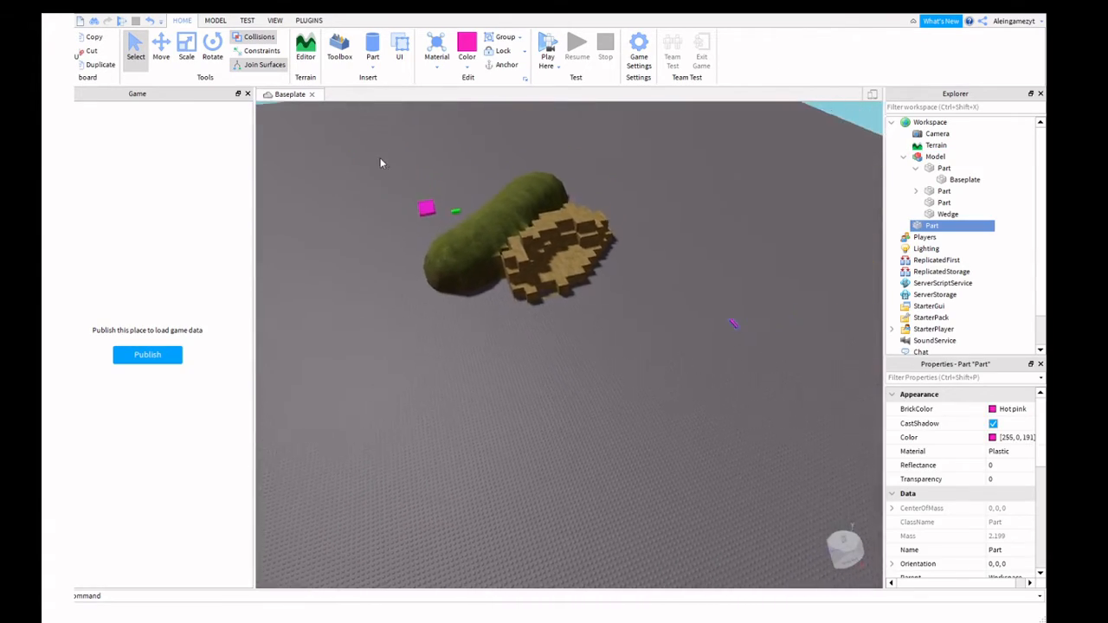
left_click_drag(379, 164, 745, 367)
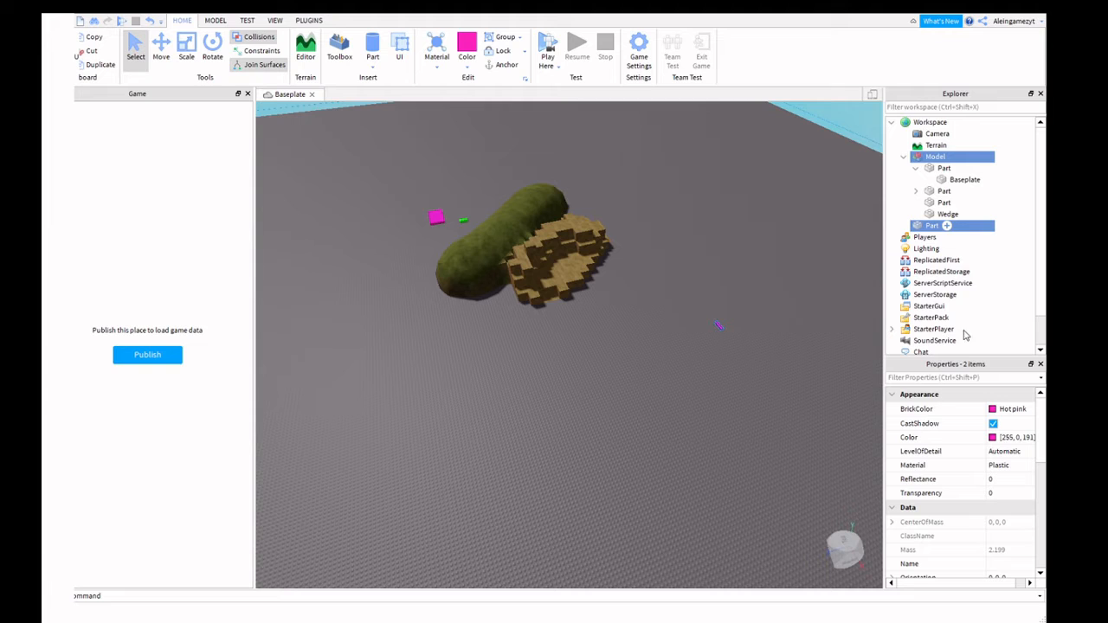
key("ctrl+g")
left_click_drag(927, 158, 929, 124)
left_click(933, 170)
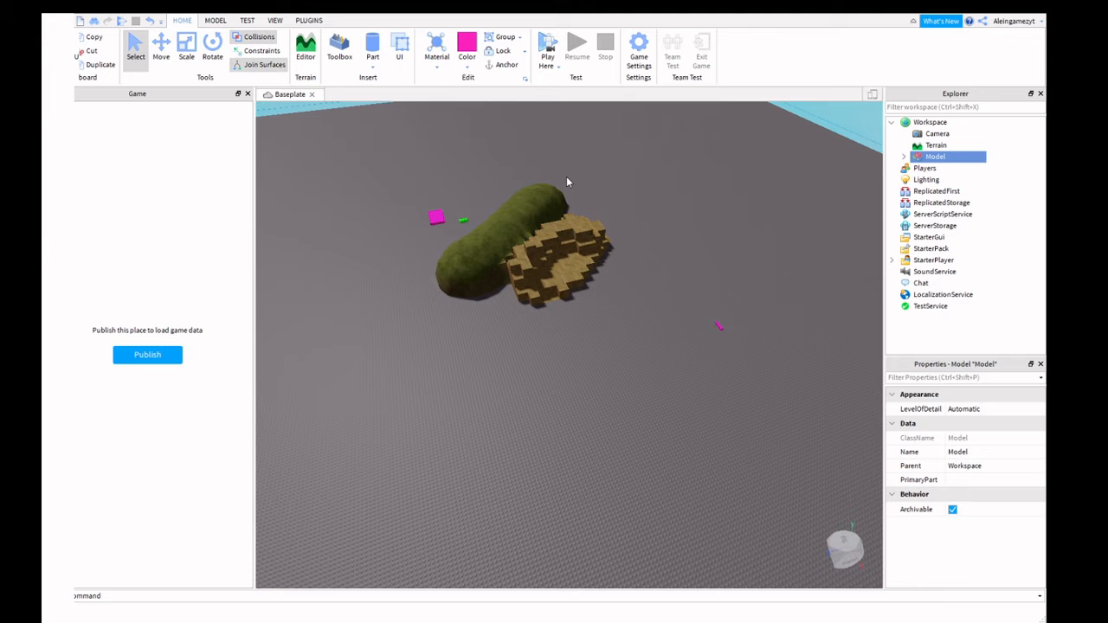
Add a ScreenGui to StarterGui with a TextLabel stretched 817 x 57 along the screen top.
left_click(399, 50)
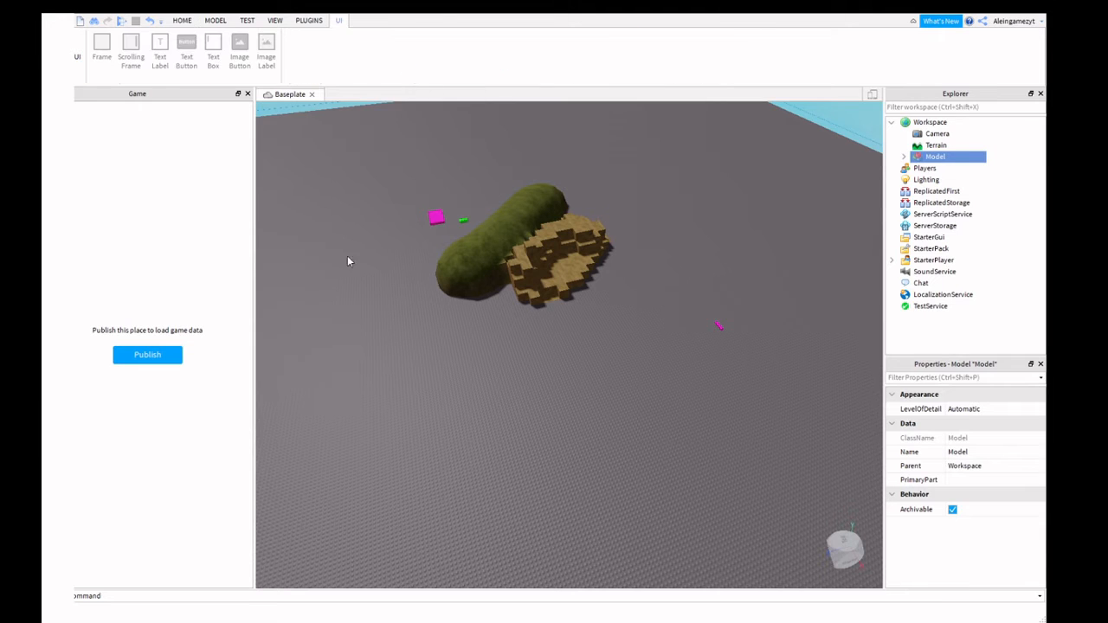
left_click(78, 57)
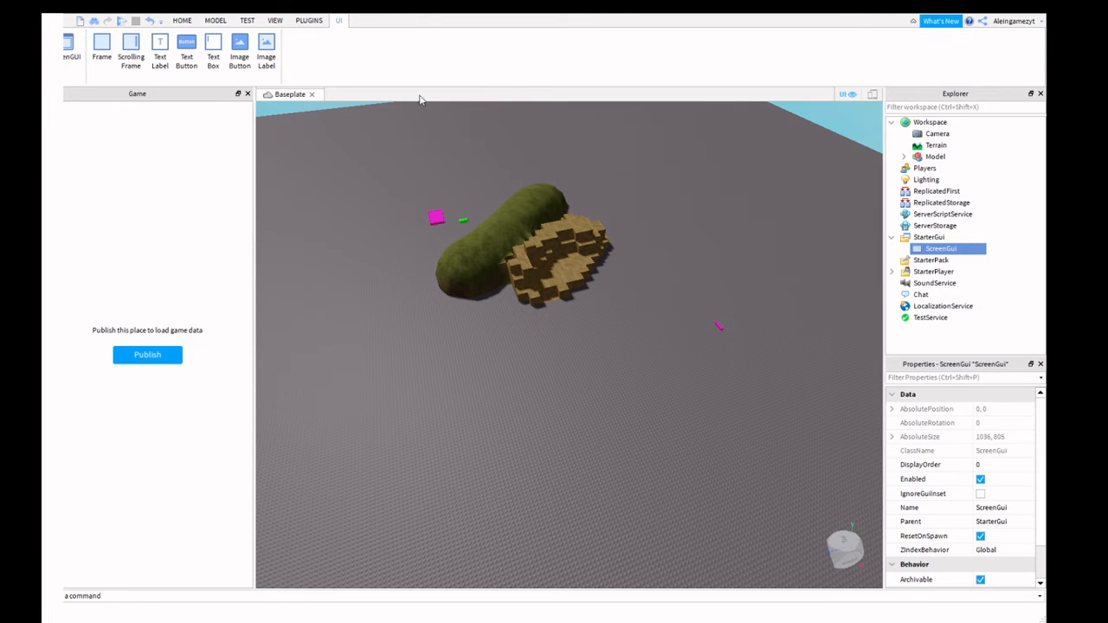
mouse_move(925, 251)
left_click(160, 54)
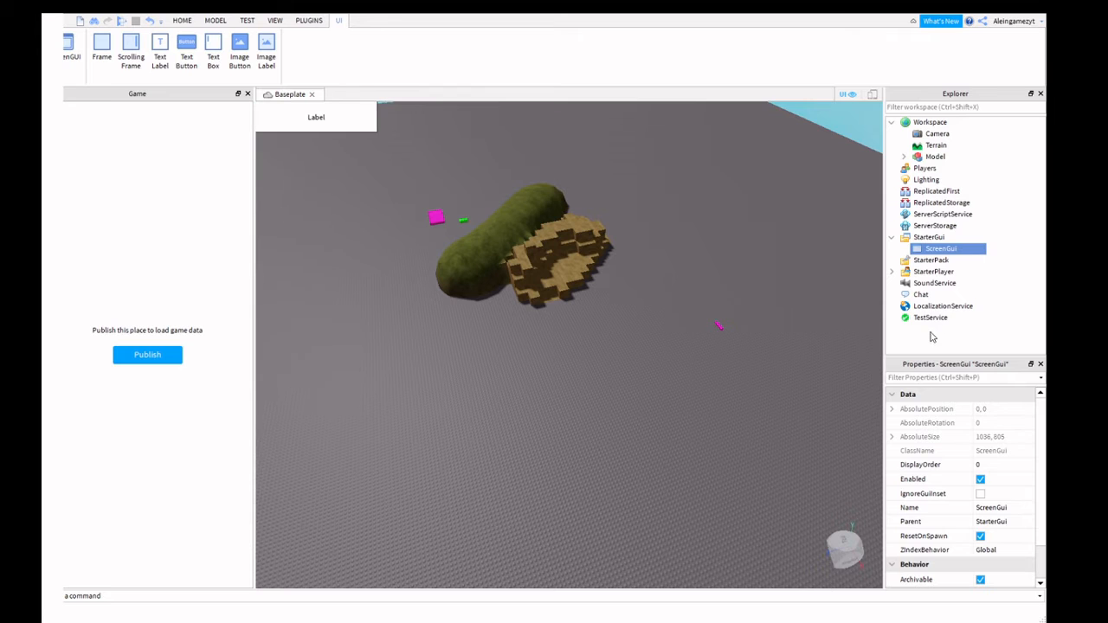
left_click_drag(340, 117, 801, 133)
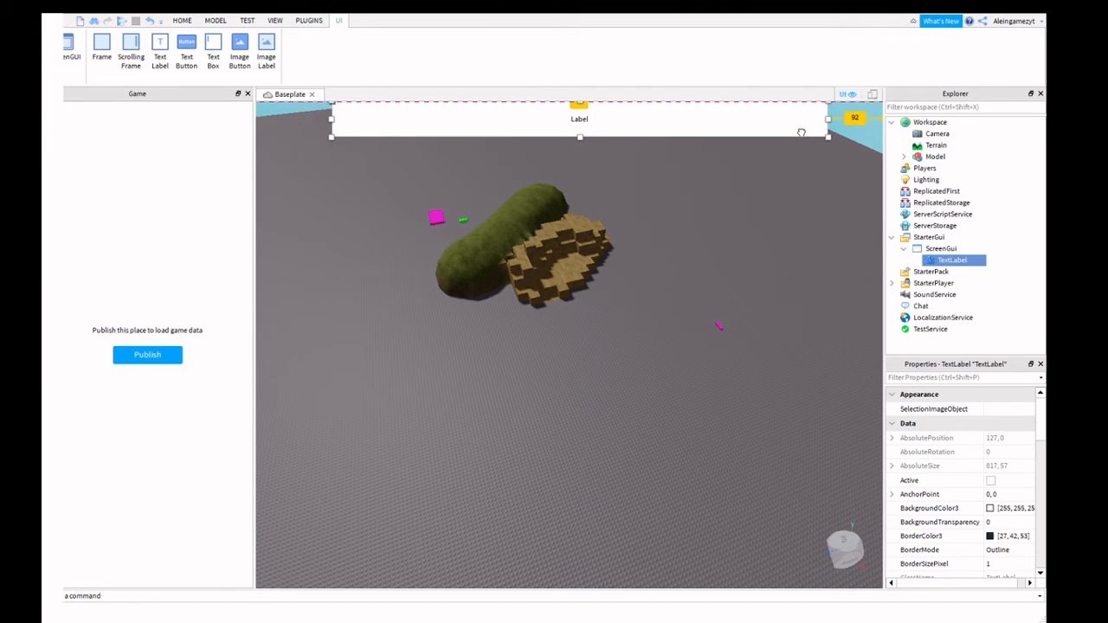
Give the TextLabel a red background colour with BackgroundTransparency 1.
left_click(182, 20)
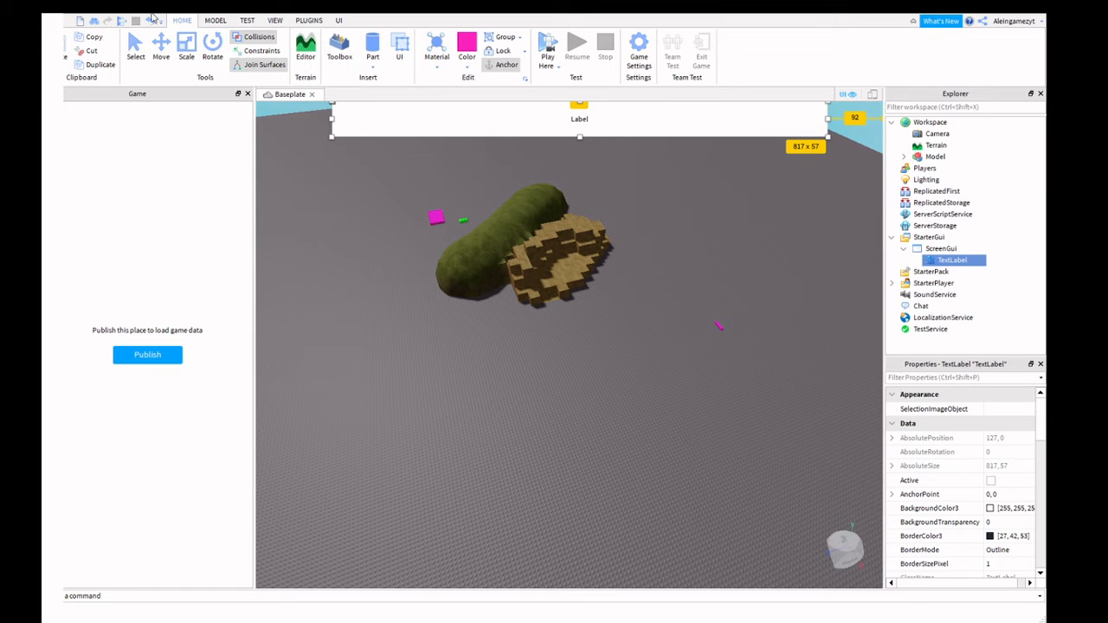
left_click(215, 20)
left_click(275, 20)
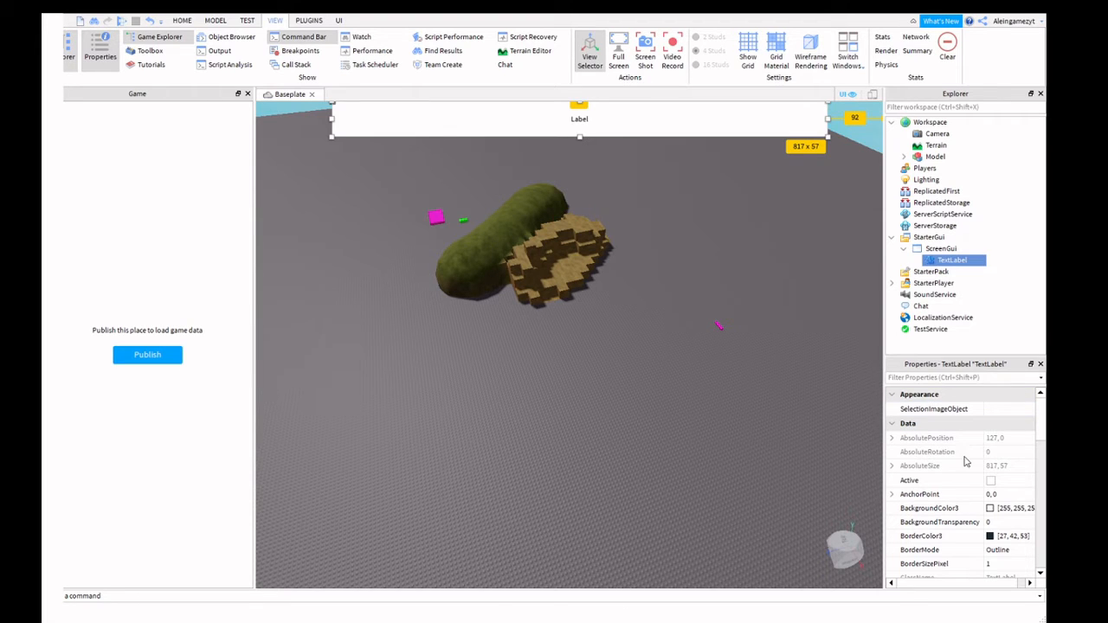
scroll(961, 455, "down", 1)
left_click(990, 466)
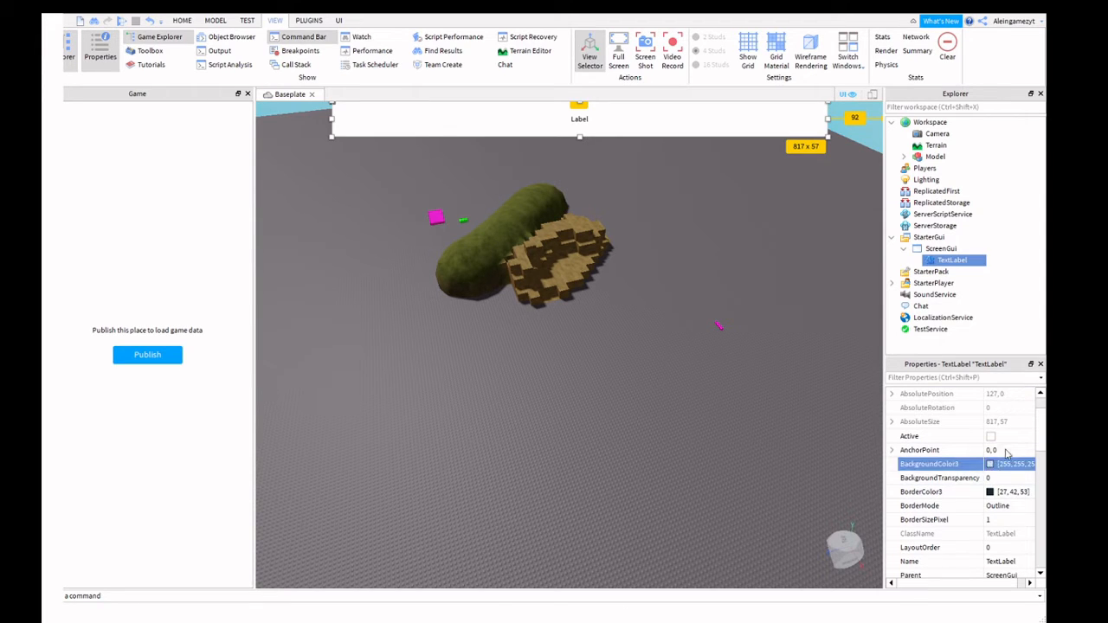
left_click_drag(676, 226, 671, 218)
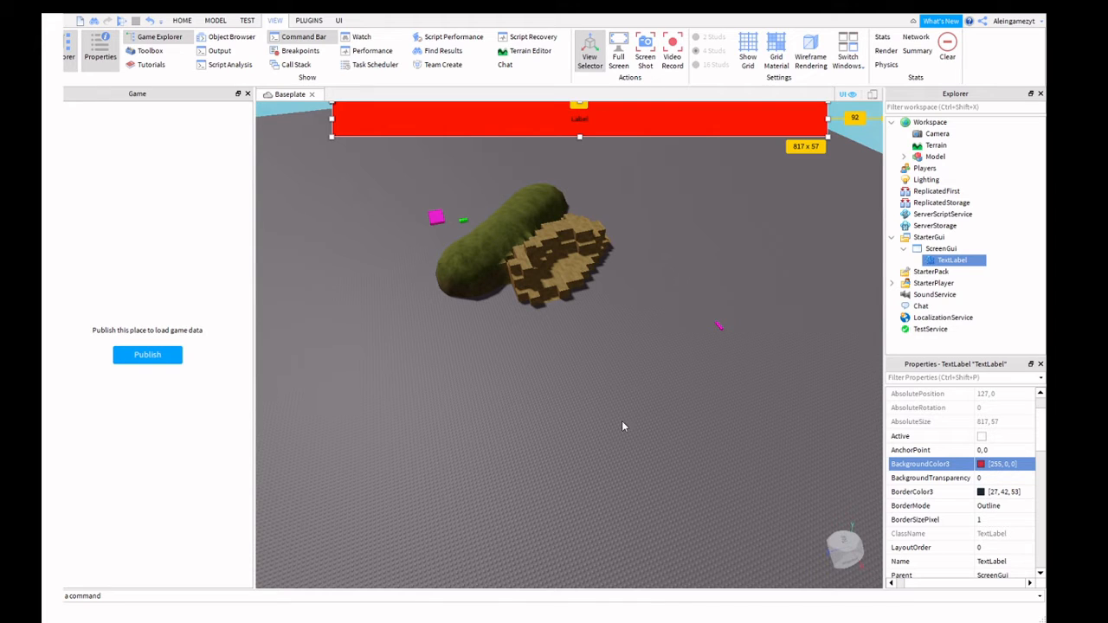
left_click(993, 479)
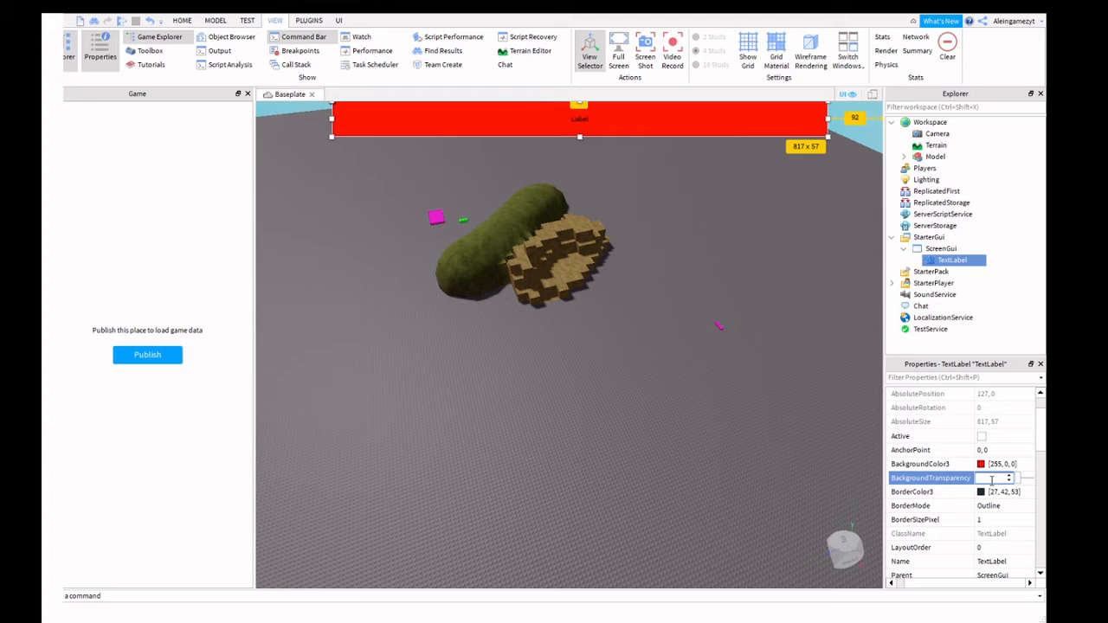
type("1")
key("Return")
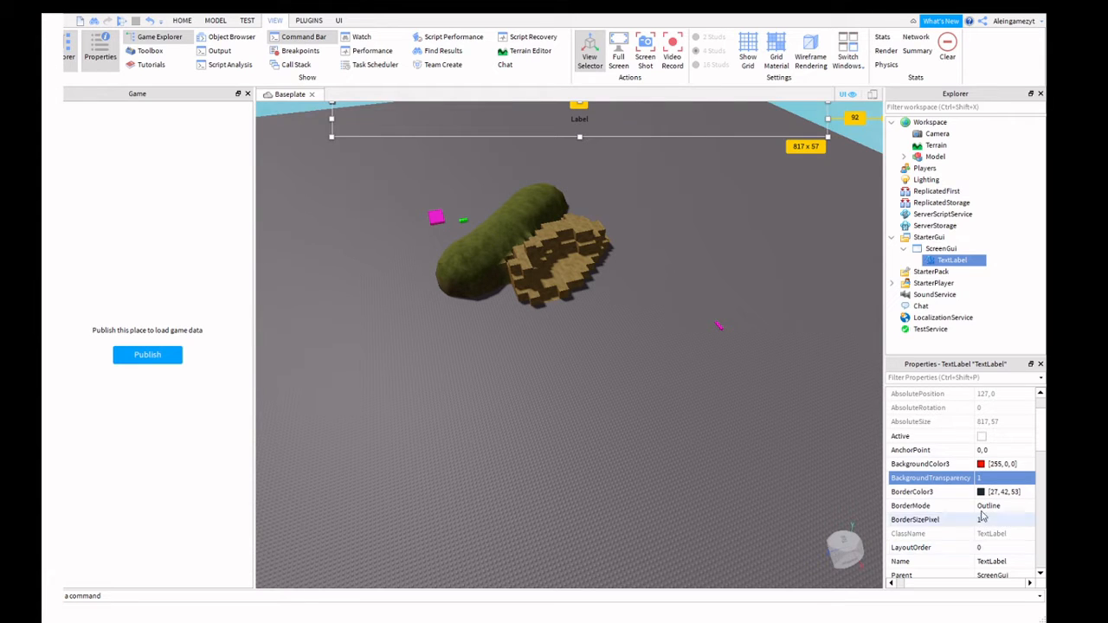
Re-enter the TextLabel's Size value, changing its last figure to 57.
scroll(993, 490, "down", 3)
scroll(993, 490, "up", 5)
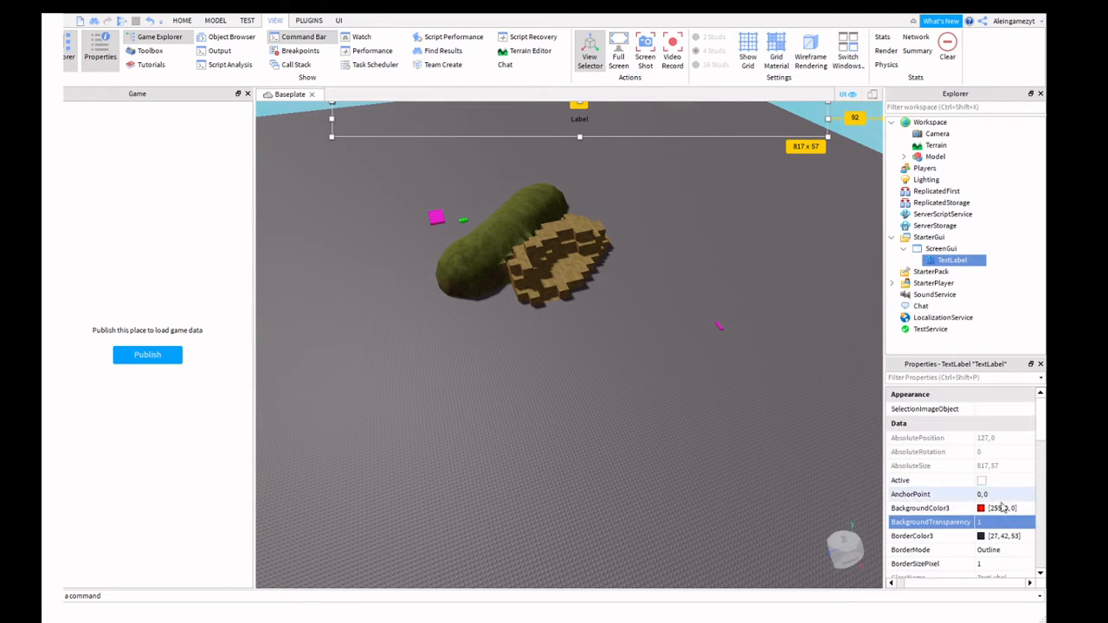
scroll(1000, 510, "down", 2)
scroll(1002, 519, "down", 6)
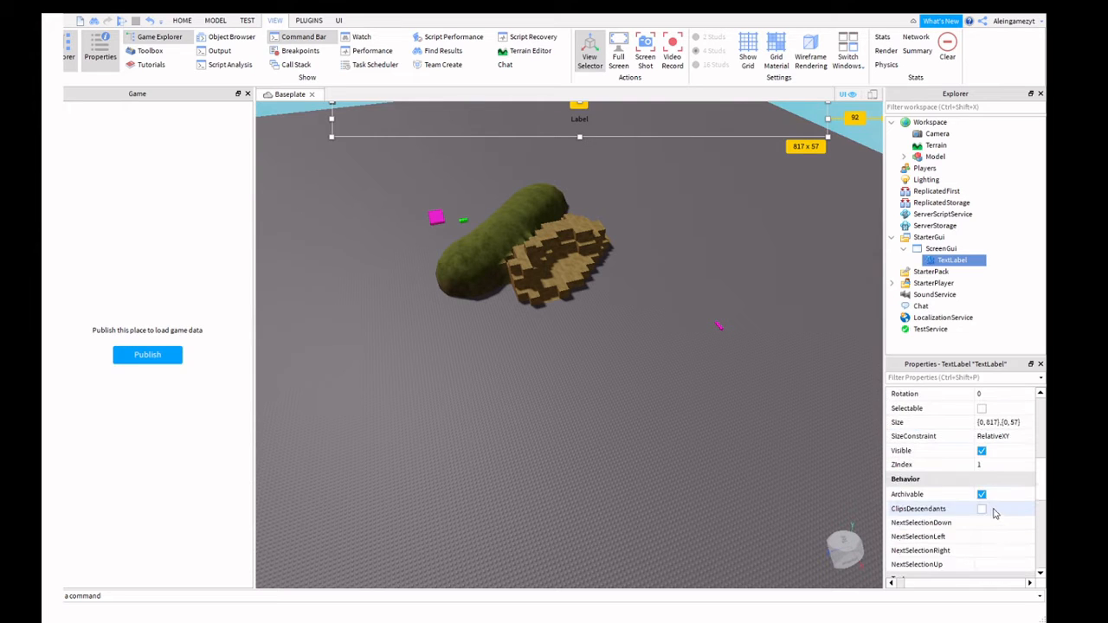
scroll(994, 514, "up", 2)
left_click(992, 465)
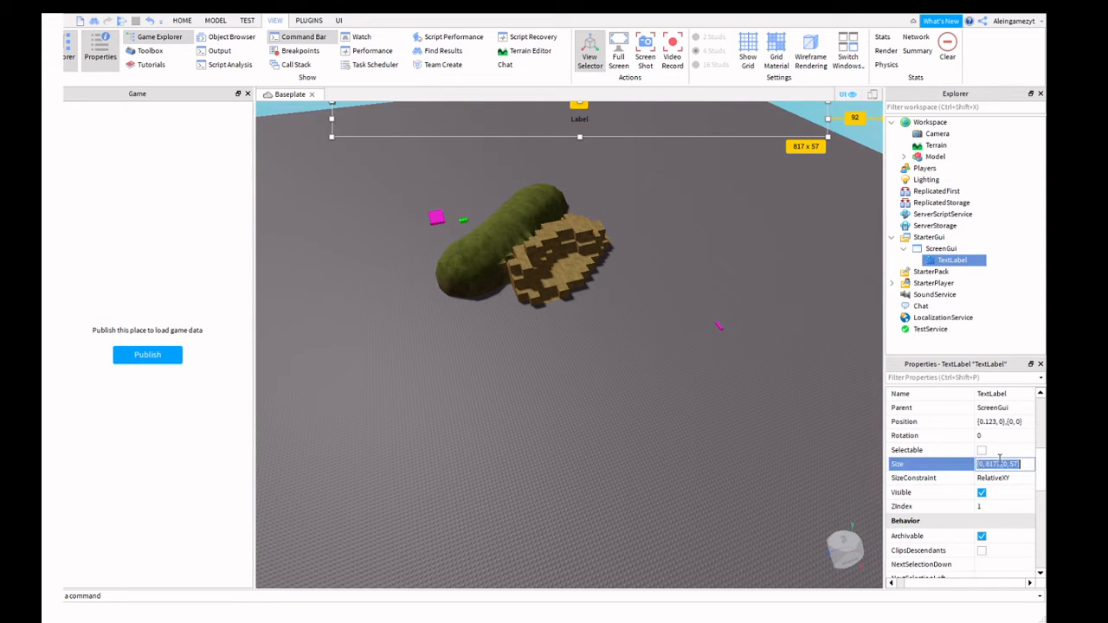
key("BackSpace")
type("57")
key("Return")
scroll(1004, 485, "down", 4)
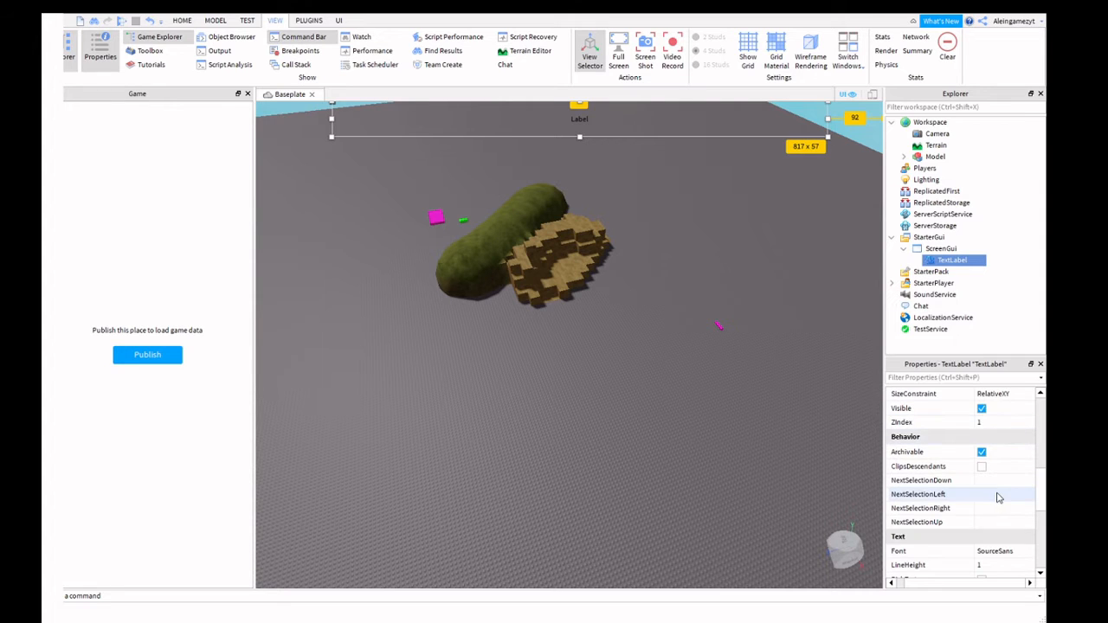
scroll(998, 497, "down", 3)
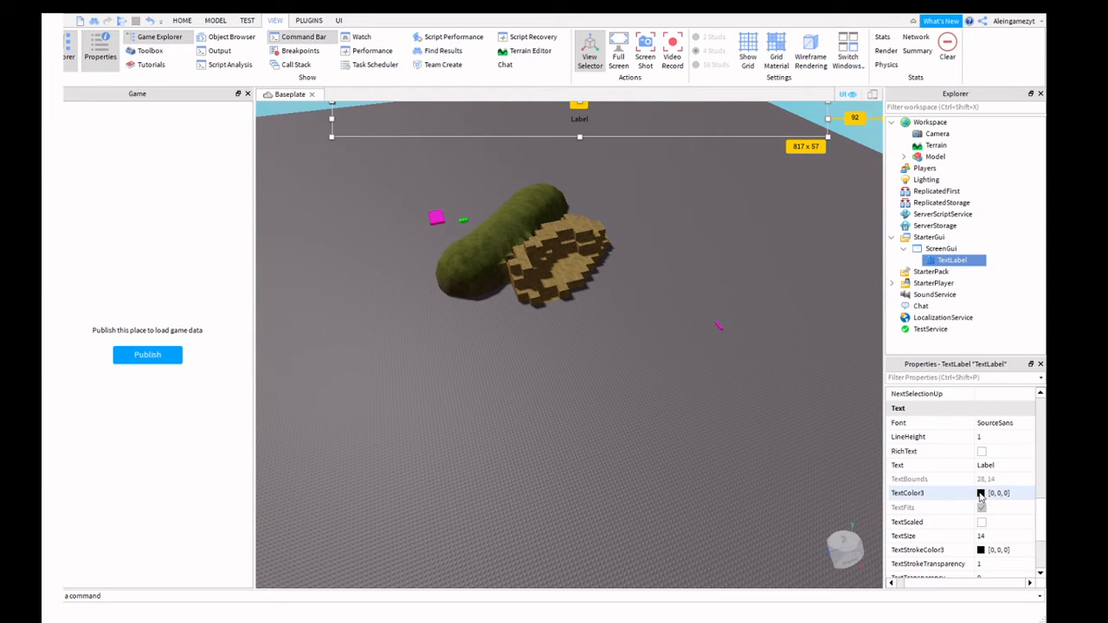
Make the label text orange (255, 90, 7) and turn TextScaled on.
left_click(981, 494)
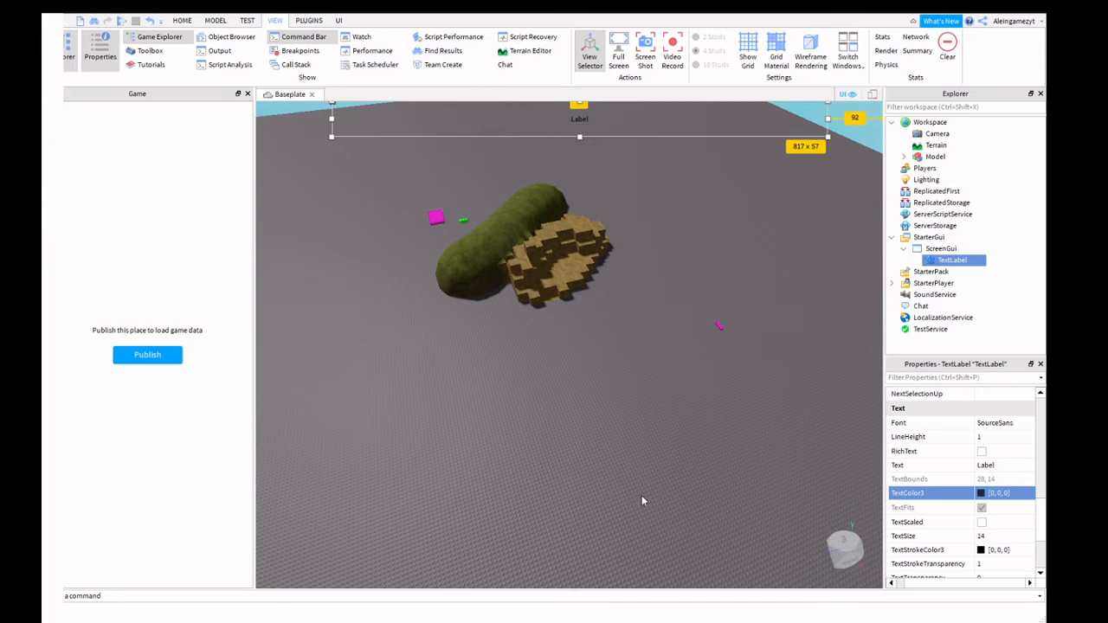
left_click(690, 244)
scroll(976, 468, "down", 3)
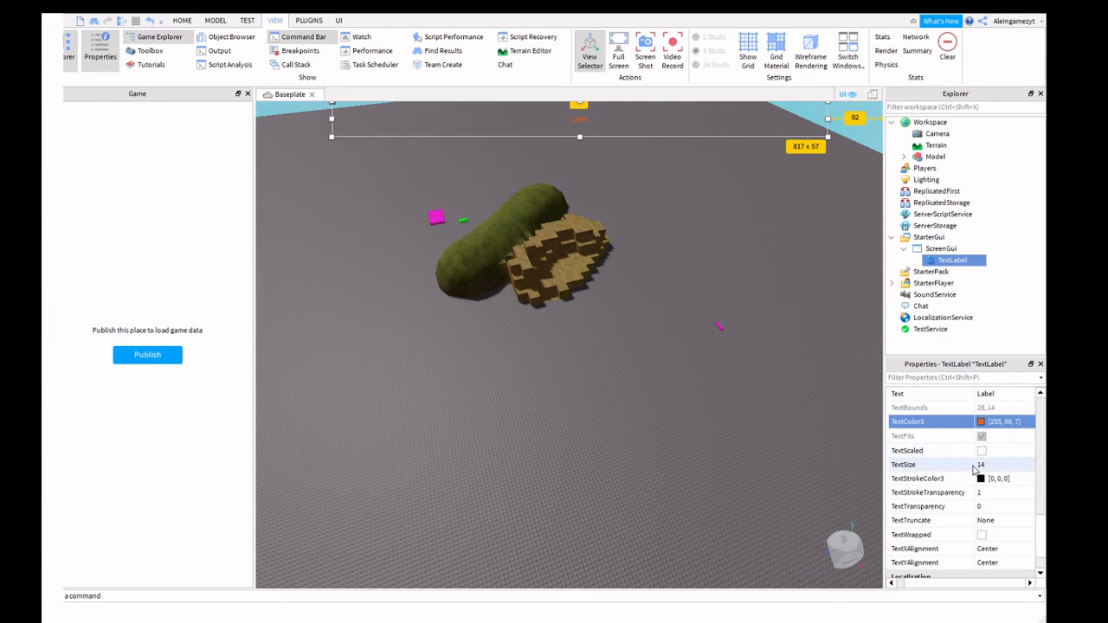
left_click(982, 451)
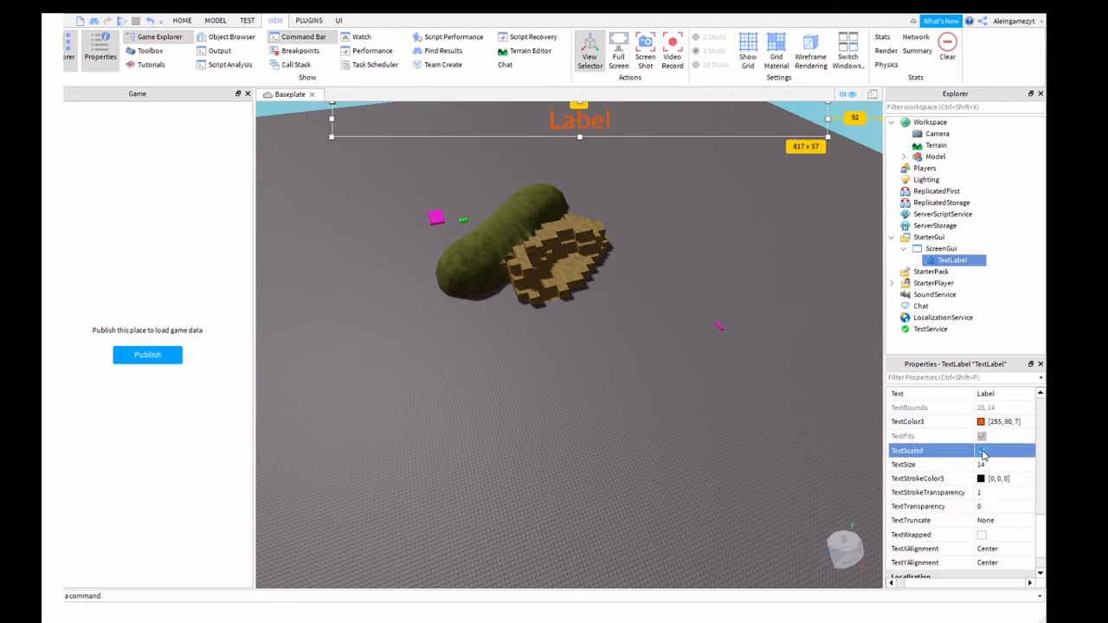
left_click(983, 453)
left_click(983, 453)
left_click(982, 453)
left_click(982, 453)
left_click(982, 453)
left_click(983, 452)
Change the TextLabel's Text from Label to Hi.
scroll(989, 424, "up", 2)
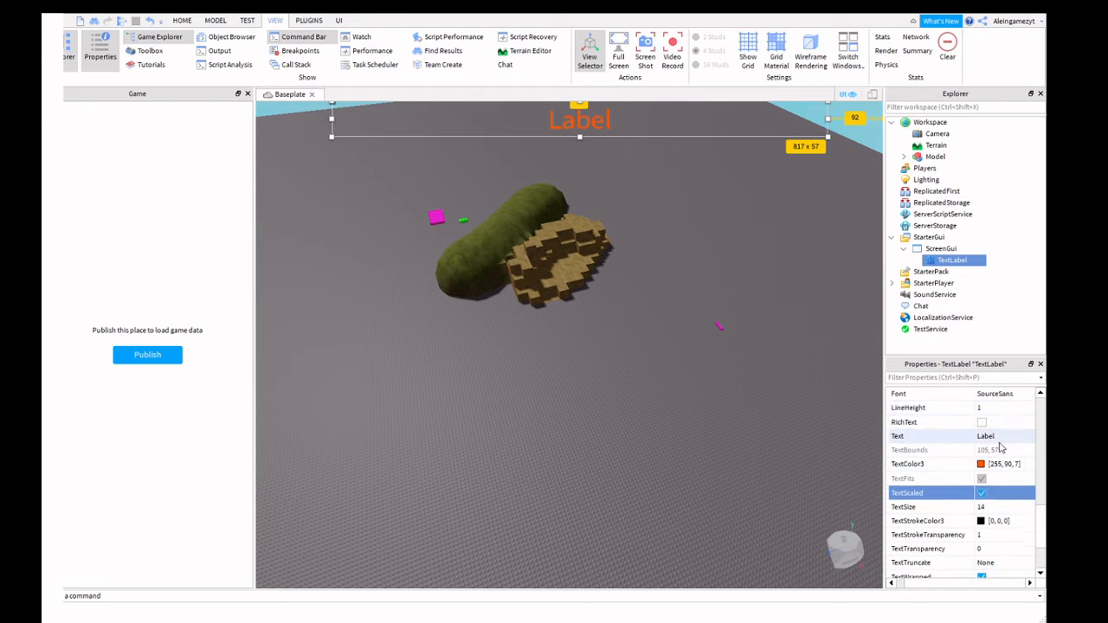
left_click(1002, 438)
key("BackSpace")
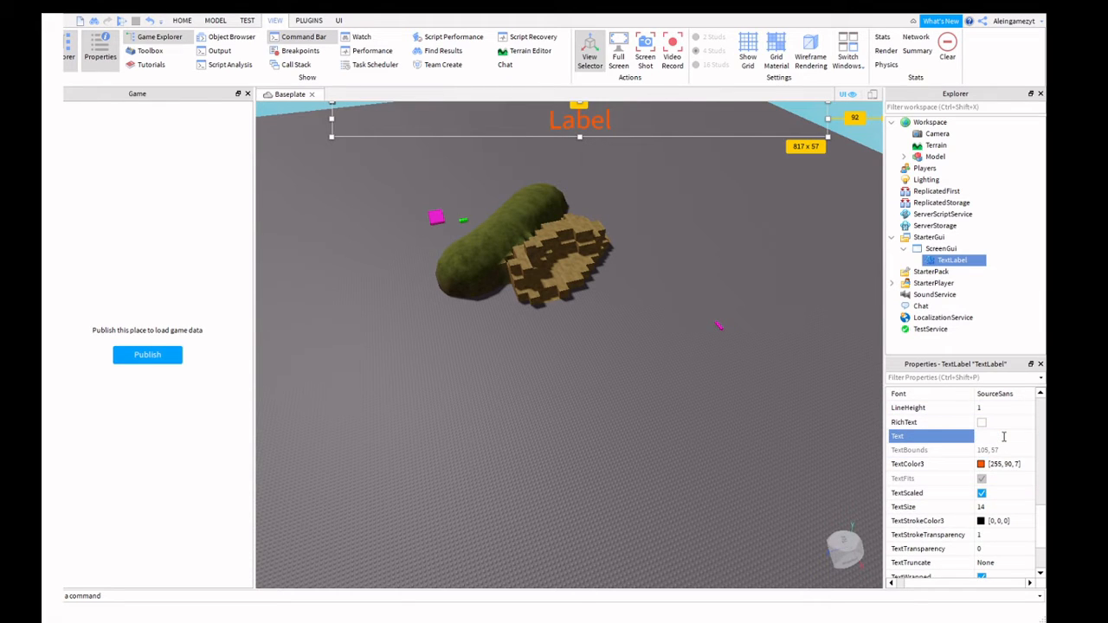
type("Hi")
key("Return")
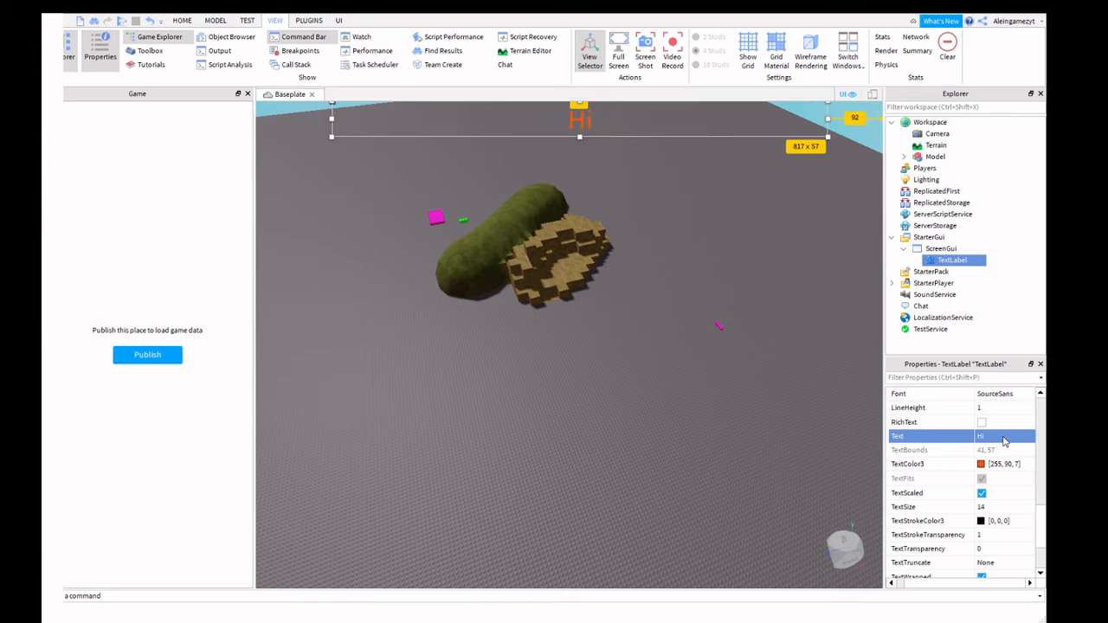
scroll(1004, 416, "up", 1)
scroll(1005, 416, "up", 6)
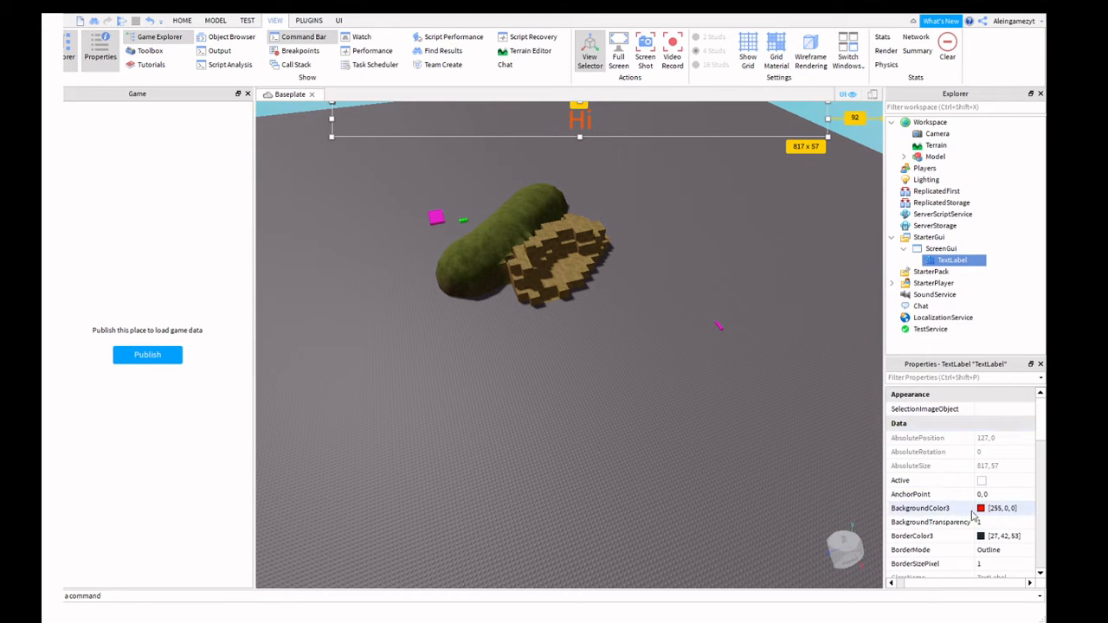
Try a light peach label background and set BackgroundTransparency to 0 so it shows.
left_click(981, 510)
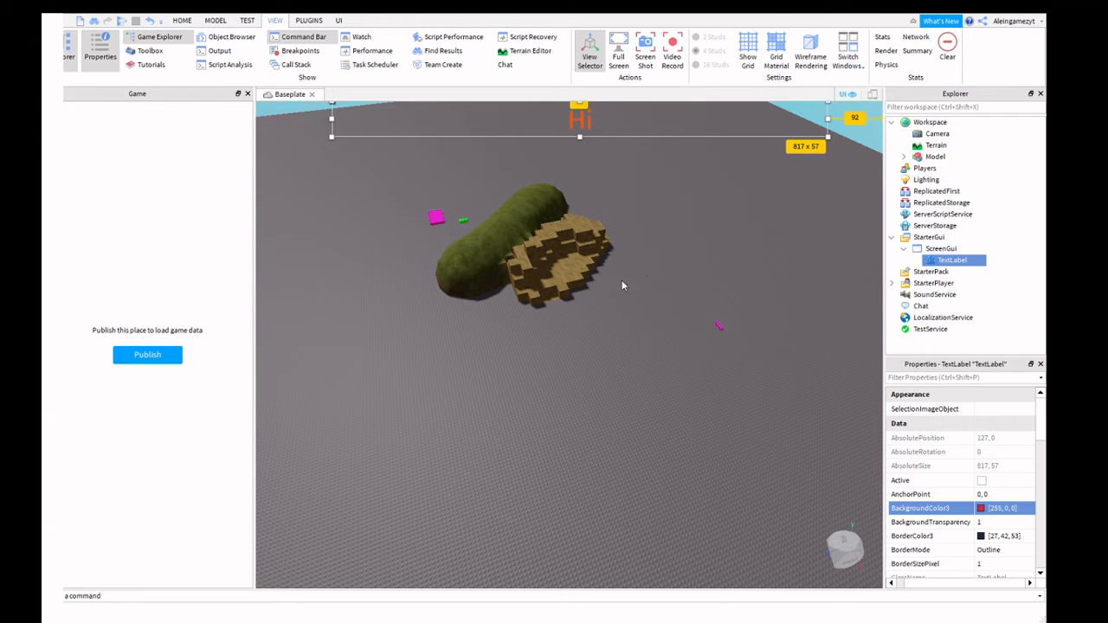
left_click_drag(718, 328, 714, 363)
left_click_drag(721, 365, 724, 192)
left_click(996, 522)
type("0")
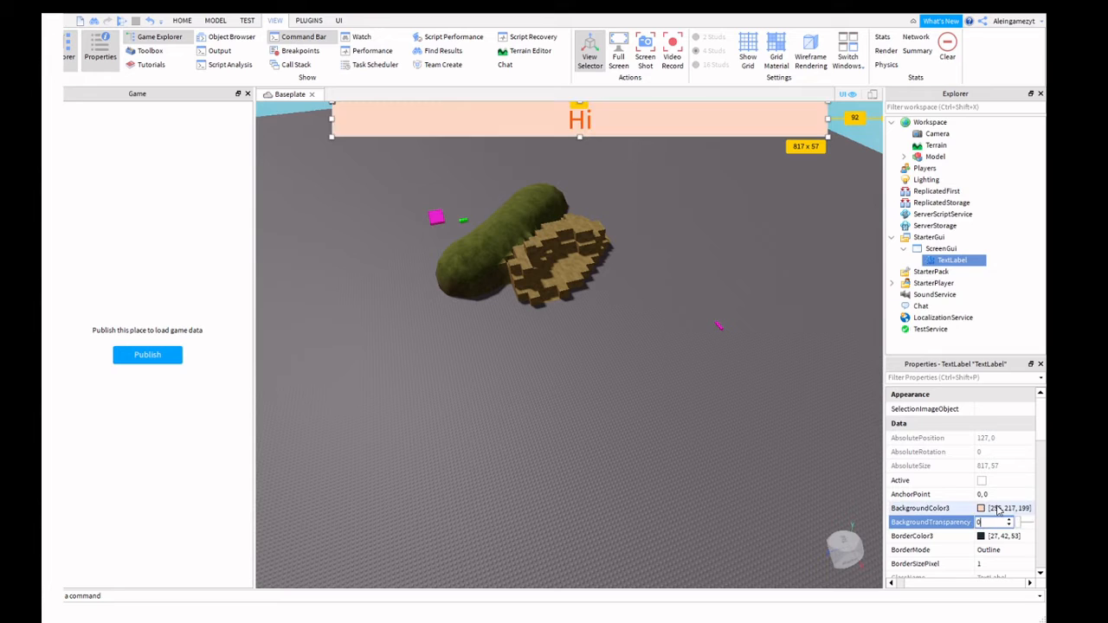
Set the label background colour to green 110, 255, 0 with BackgroundTransparency 1.
left_click(998, 509)
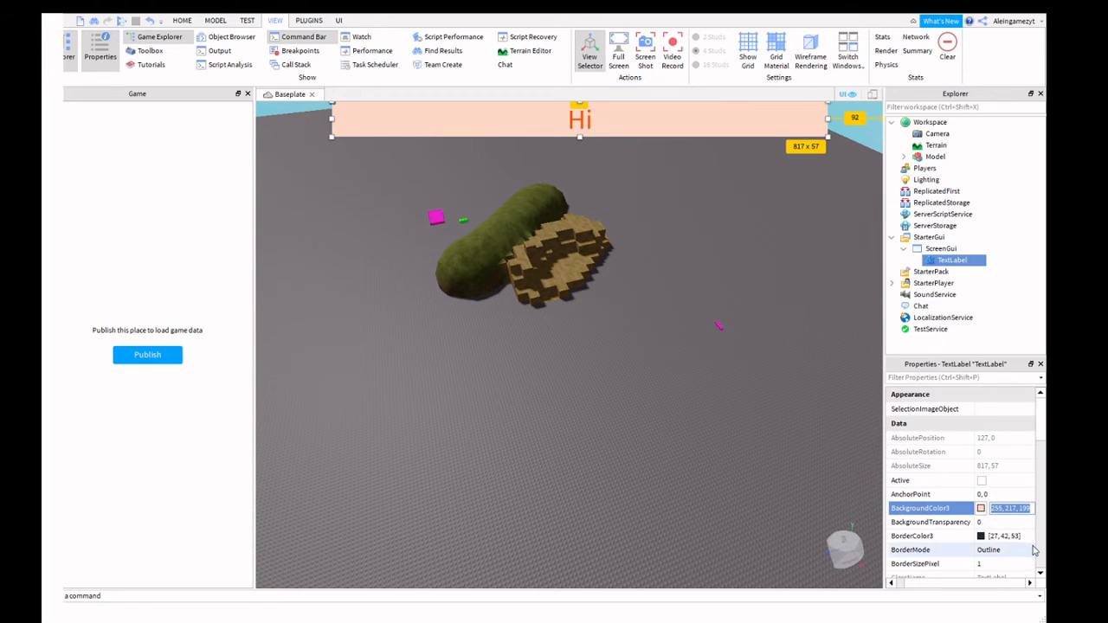
type("110, 255, 0")
key("Return")
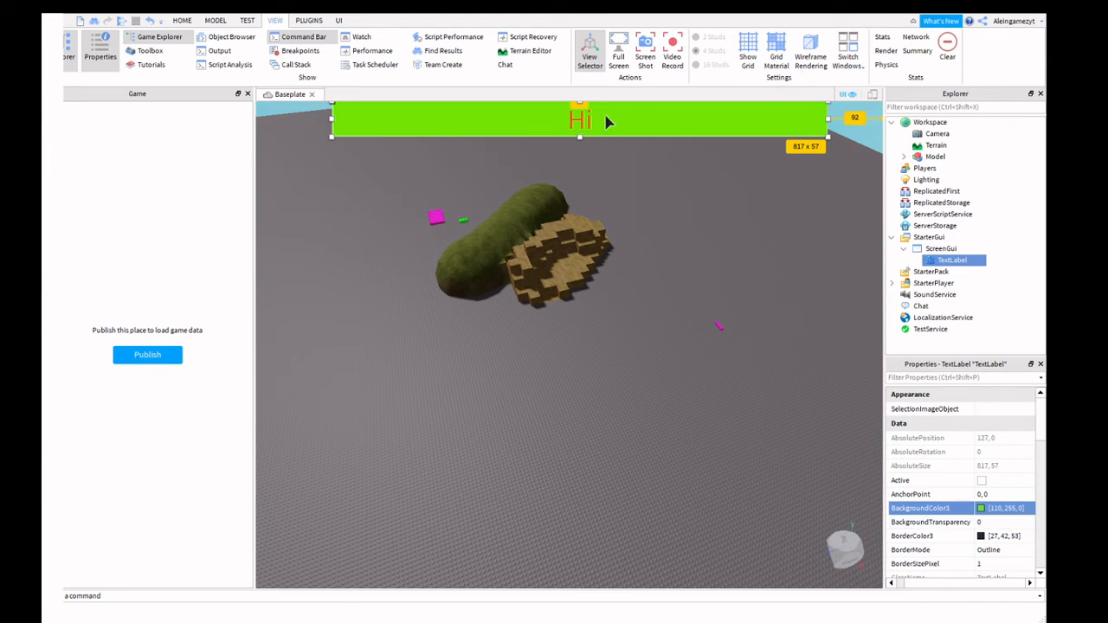
left_click(987, 522)
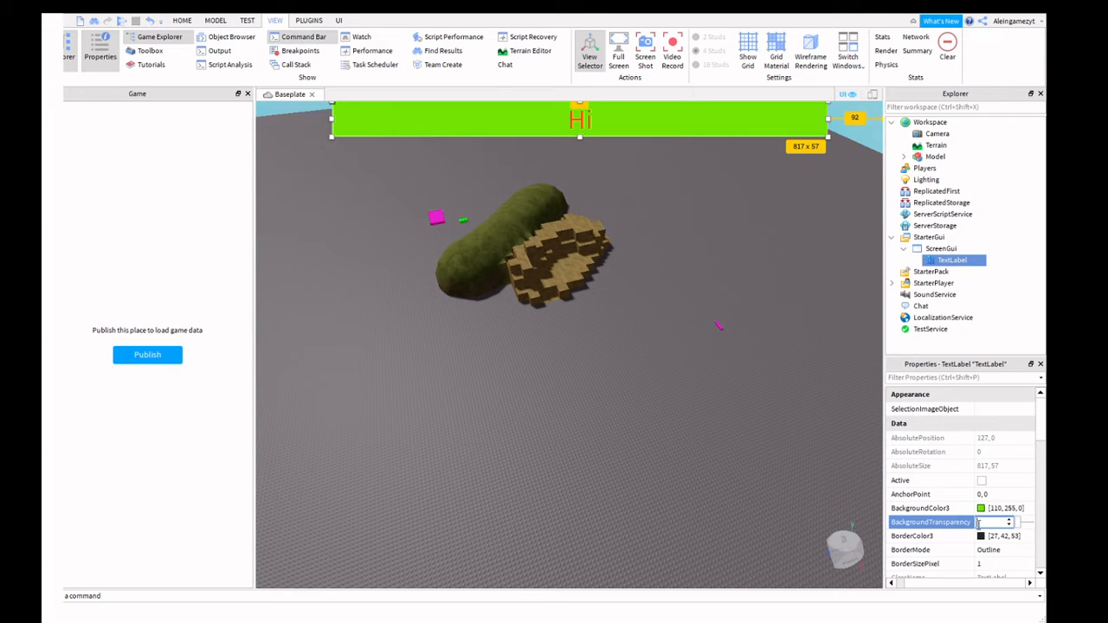
type("1")
key("Return")
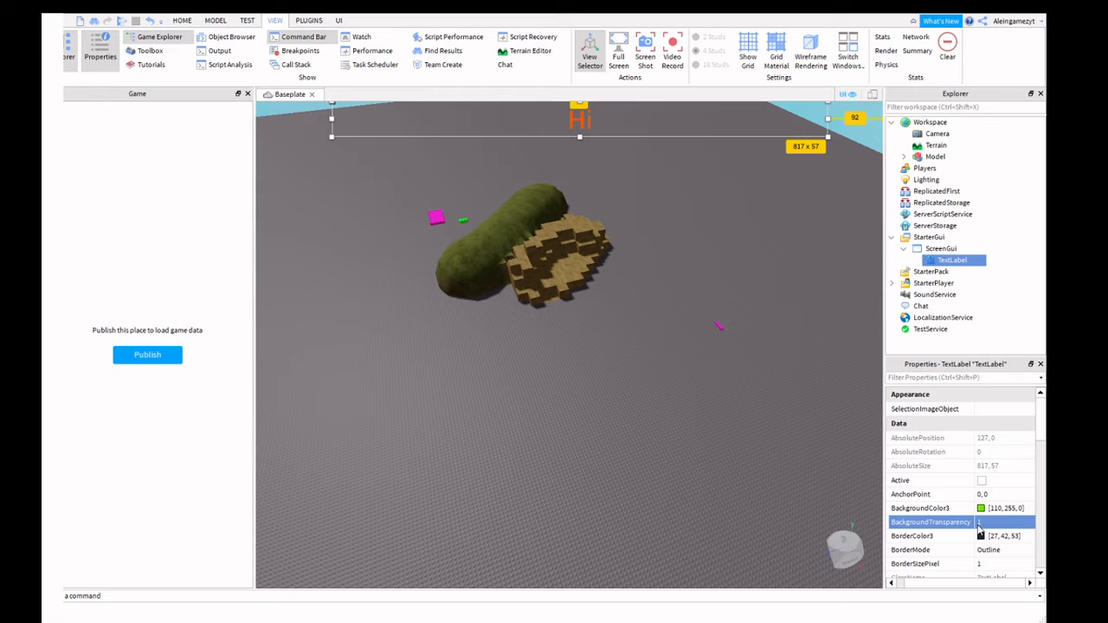
Test background transparencies 0.5 and 0.7 before settling back on 1.
left_click(985, 524)
key("BackSpace")
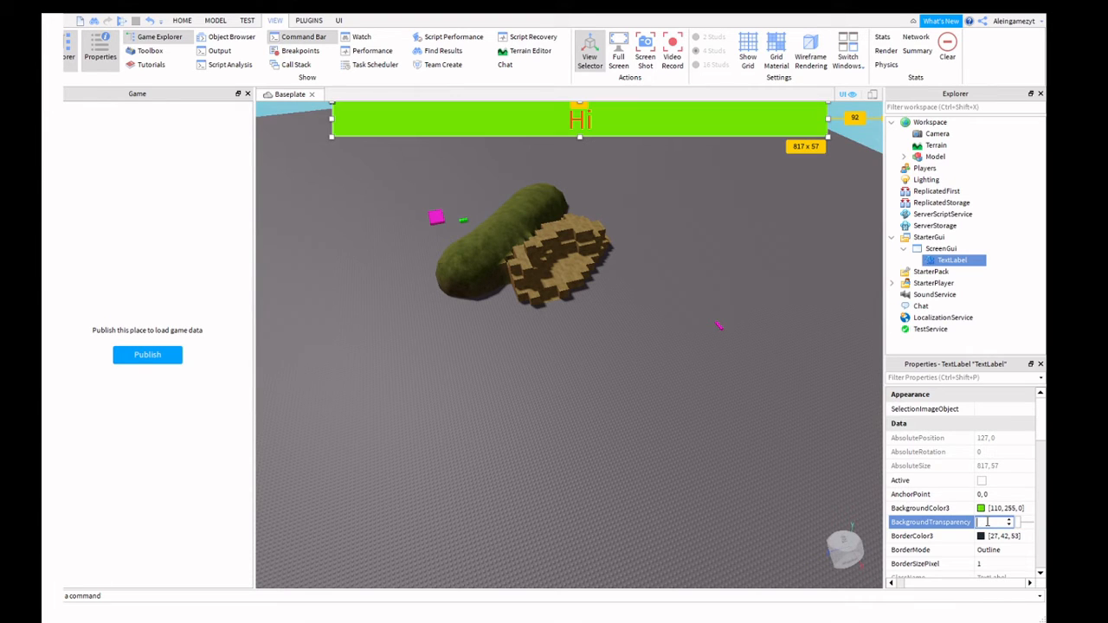
type("0.5")
key("Return")
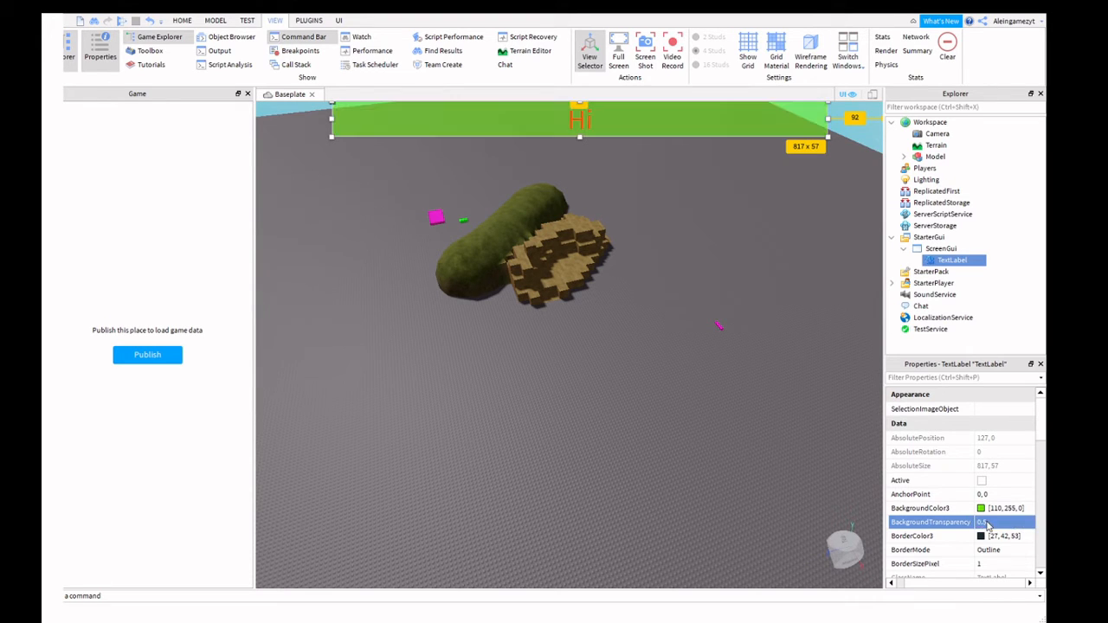
left_click(992, 523)
key("BackSpace")
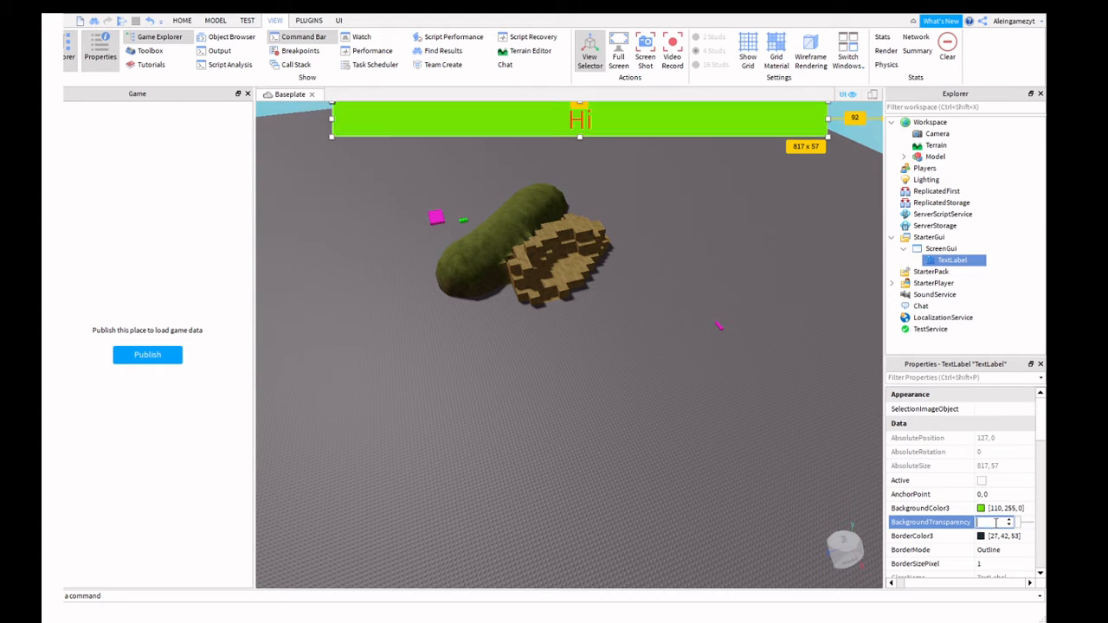
type("0.7")
key("Return")
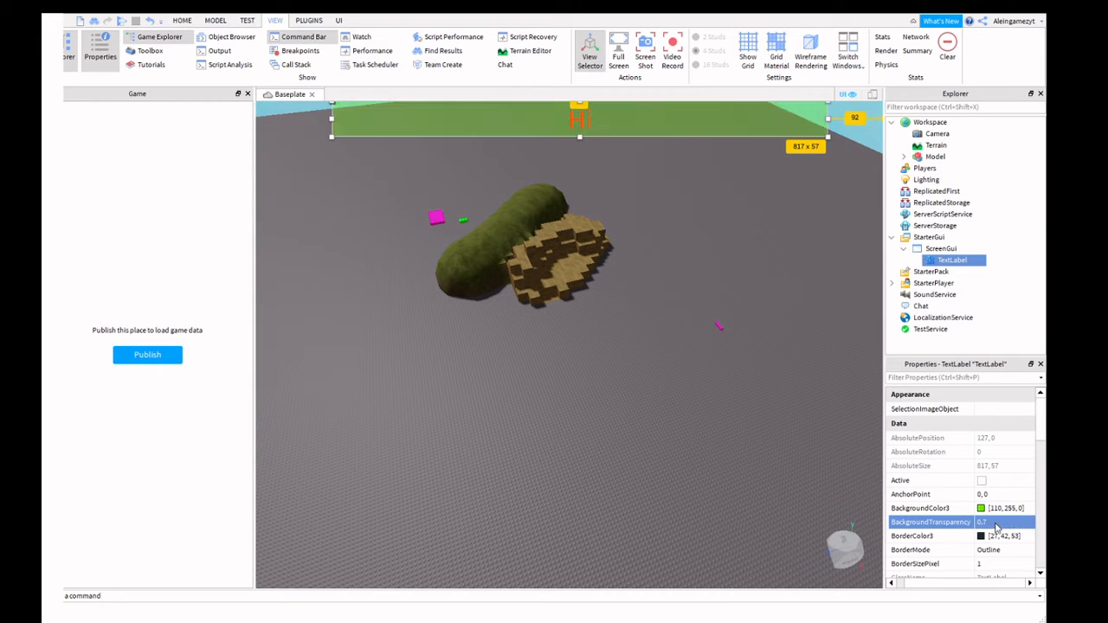
left_click(994, 523)
key("BackSpace")
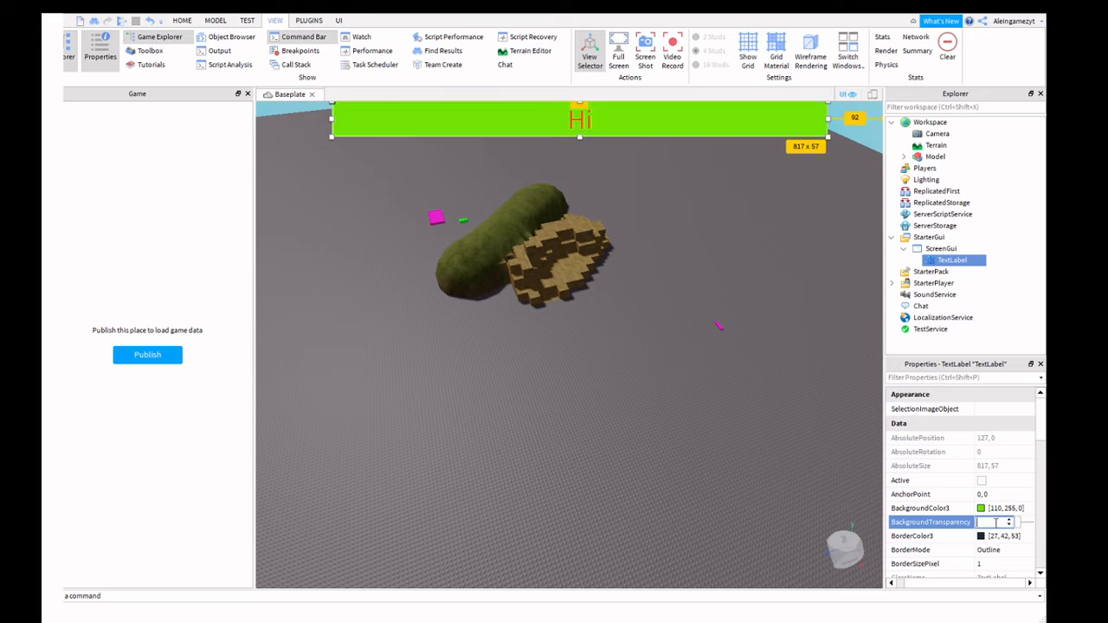
type("1")
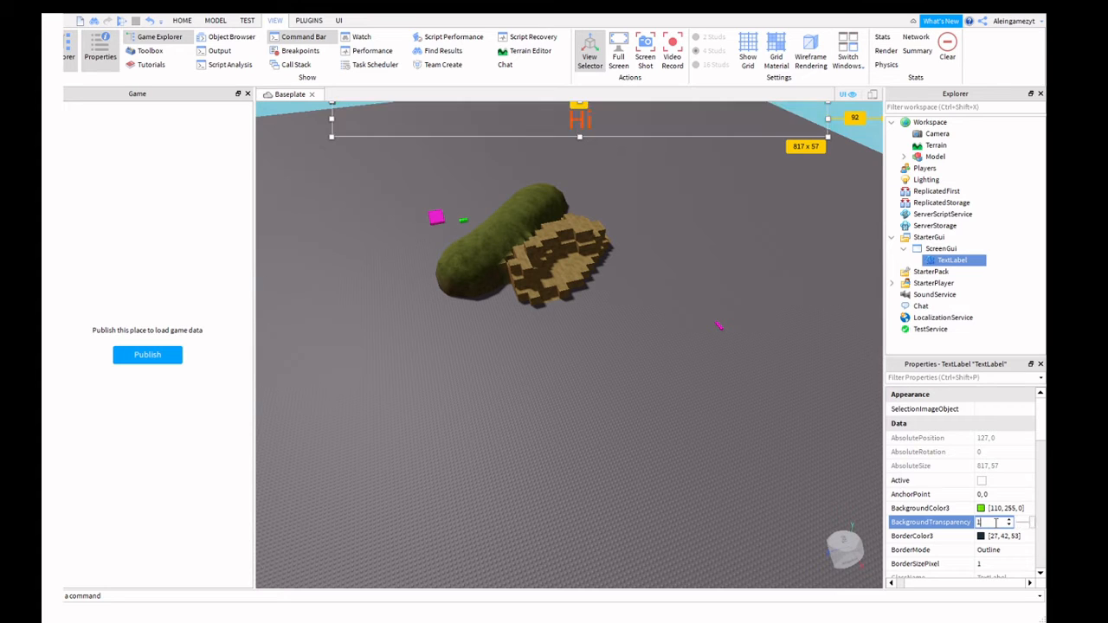
key("Return")
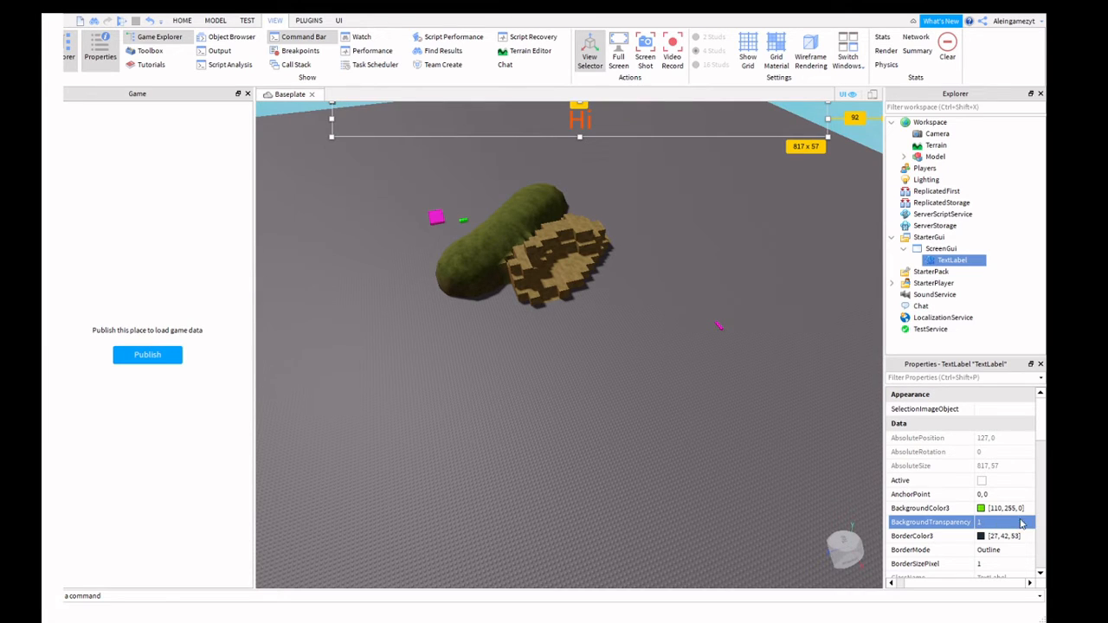
Change the TextLabel's Text property from 'Hi' to 'Subscribe now for more'.
scroll(961, 523, "down", 5)
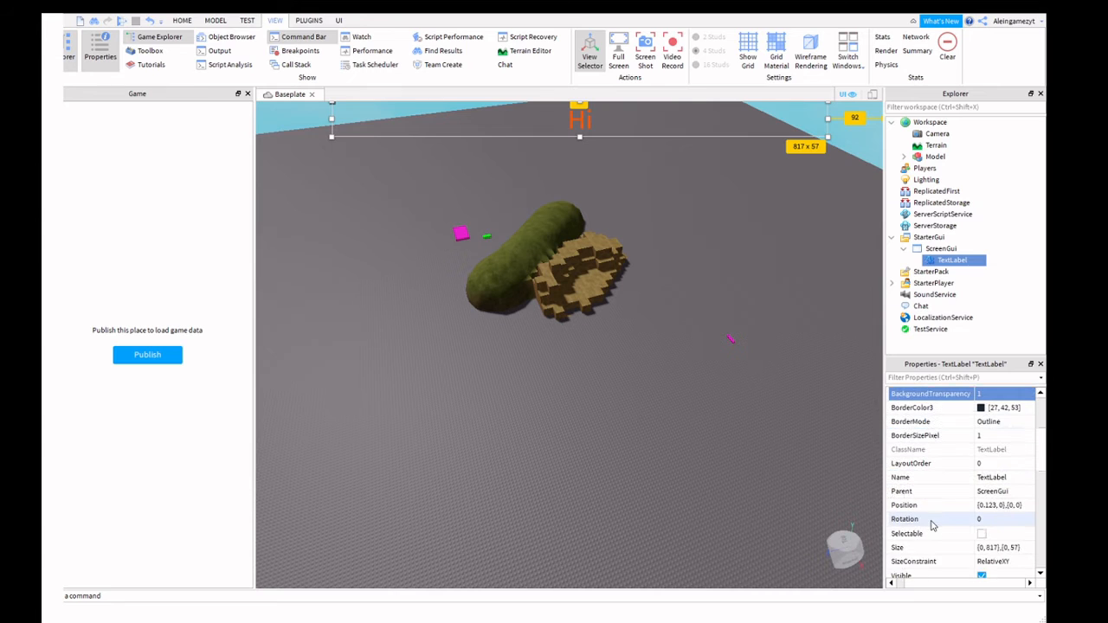
scroll(935, 526, "down", 7)
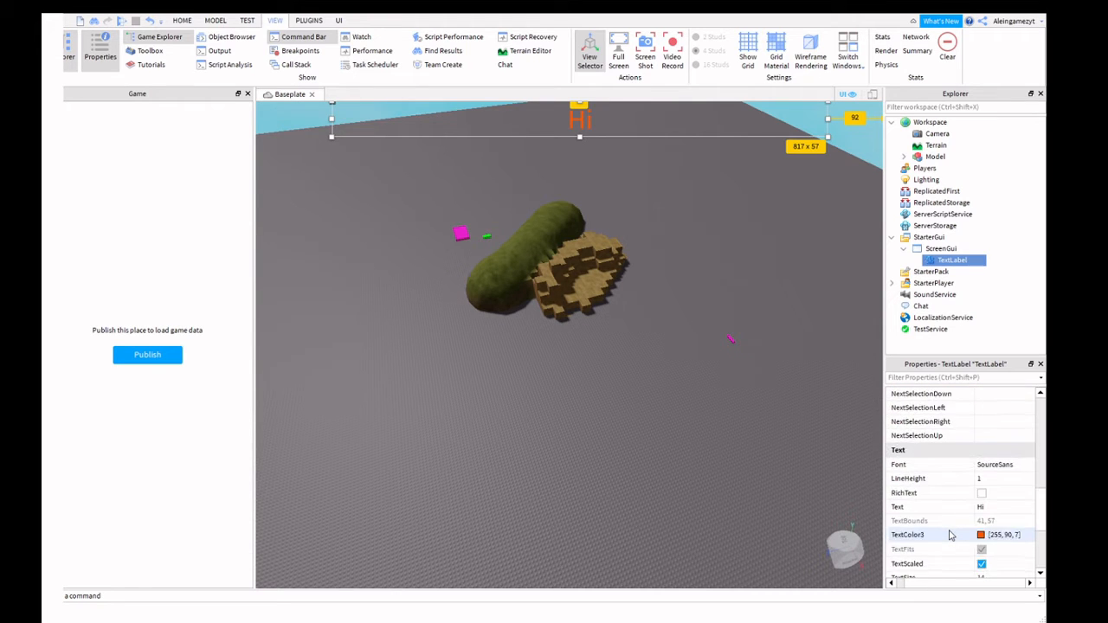
scroll(951, 536, "down", 2)
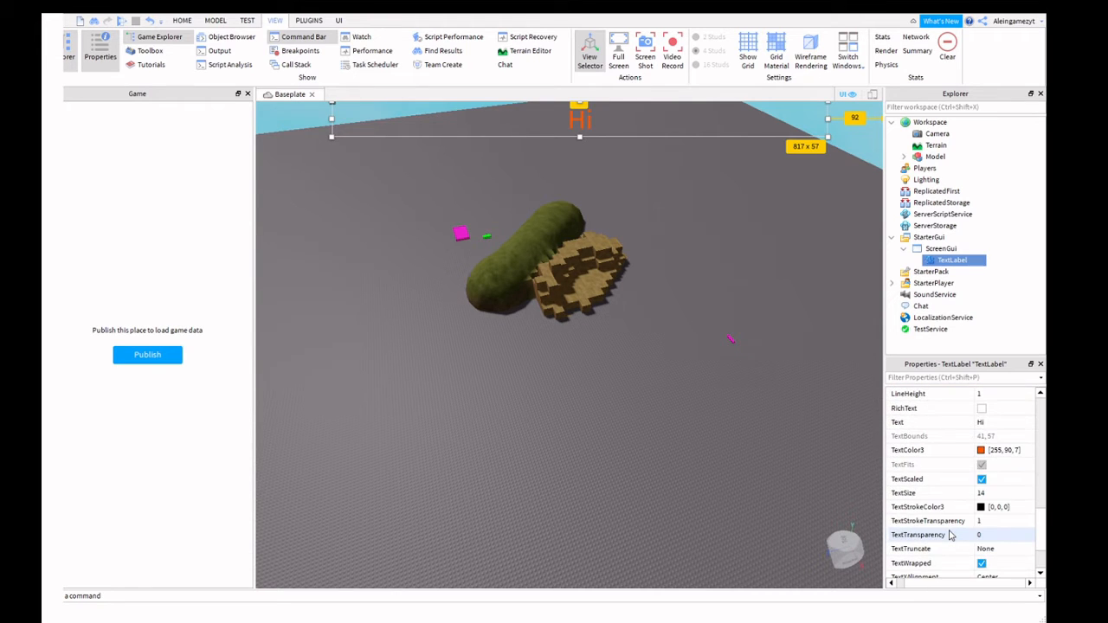
left_click(993, 423)
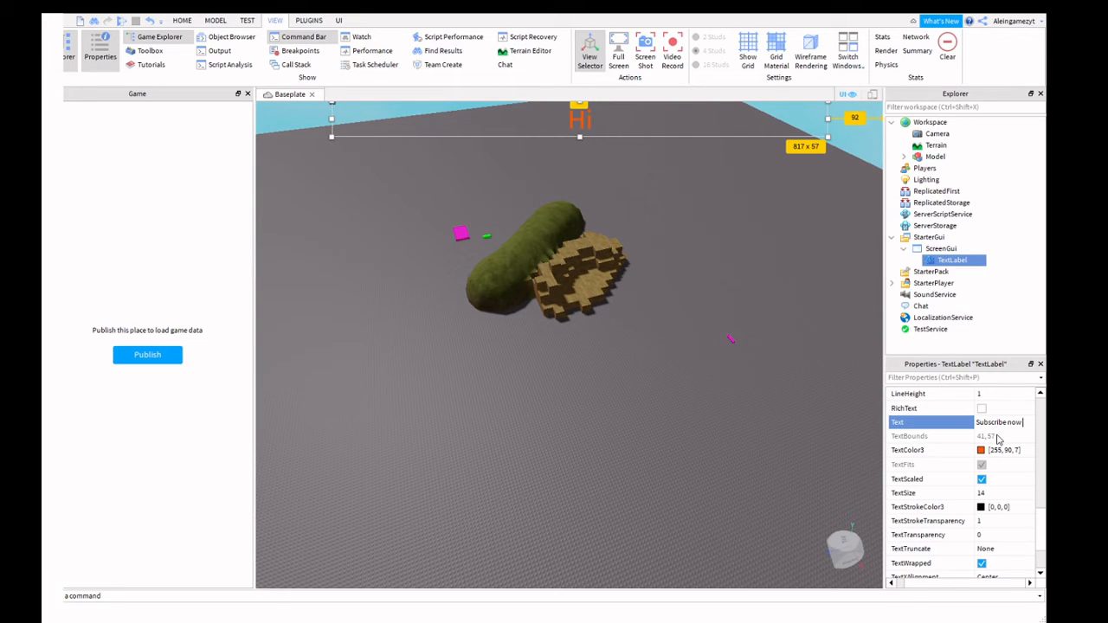
type("more")
key("Return")
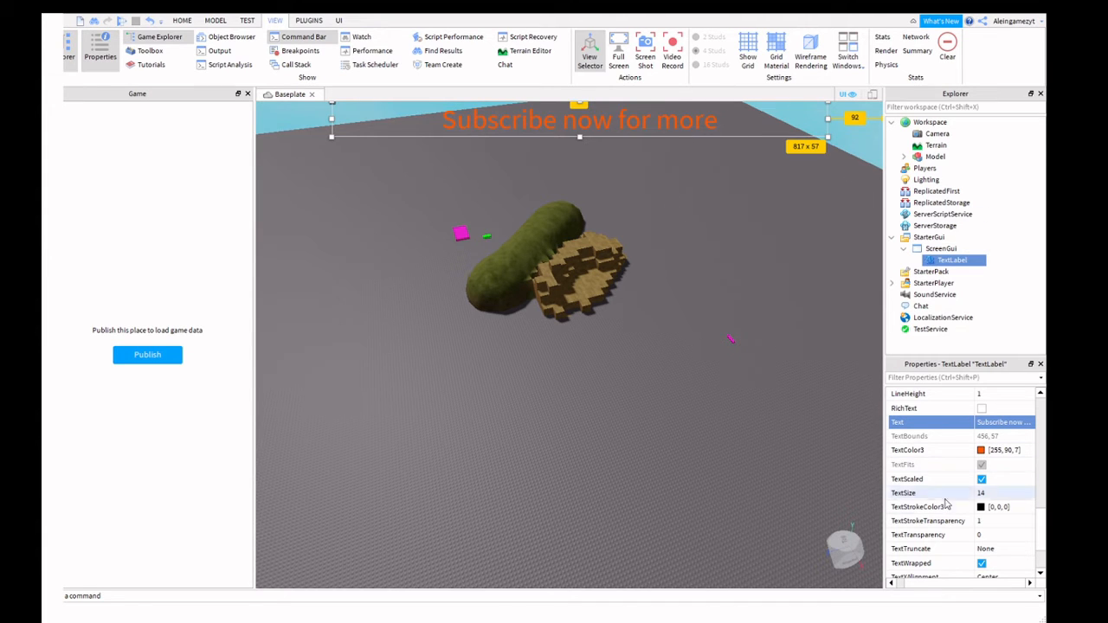
Resize the label to 798 x 69 and toggle TextScaled off and back on.
left_click_drag(828, 136, 816, 143)
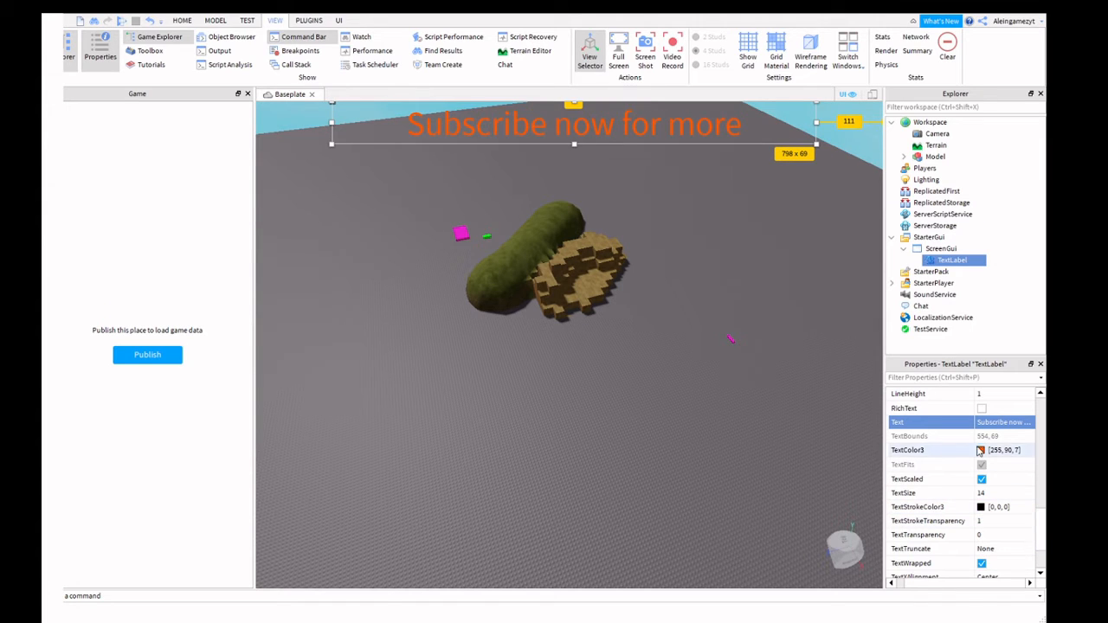
left_click(981, 481)
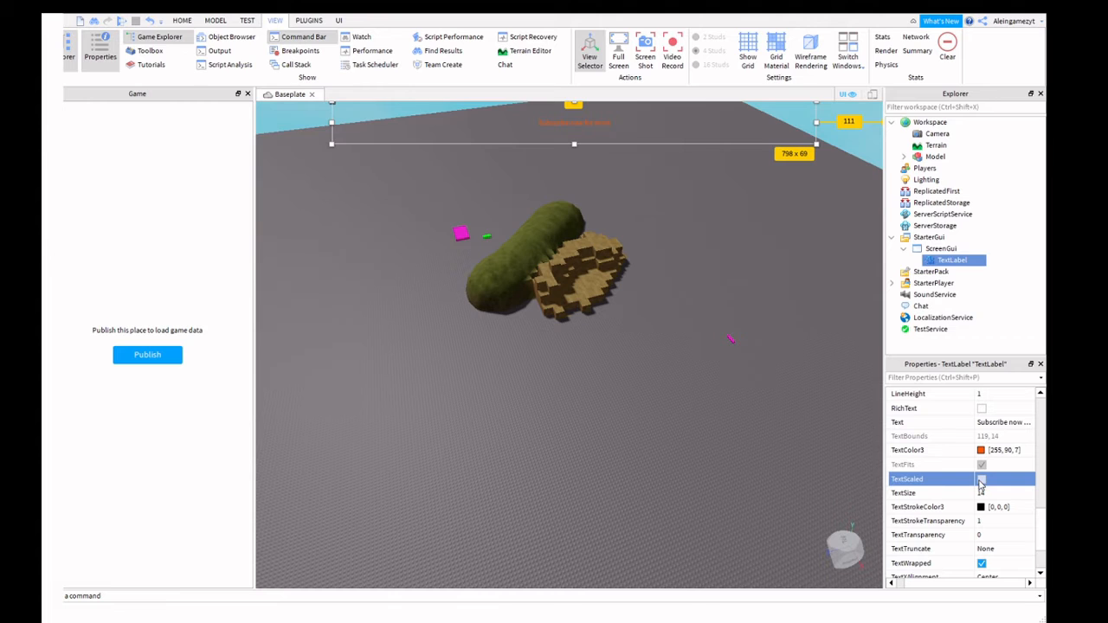
left_click(982, 481)
left_click(982, 481)
left_click(982, 481)
Nudge the label slightly right, then deselect it by clicking the baseplate.
scroll(982, 485, "down", 2)
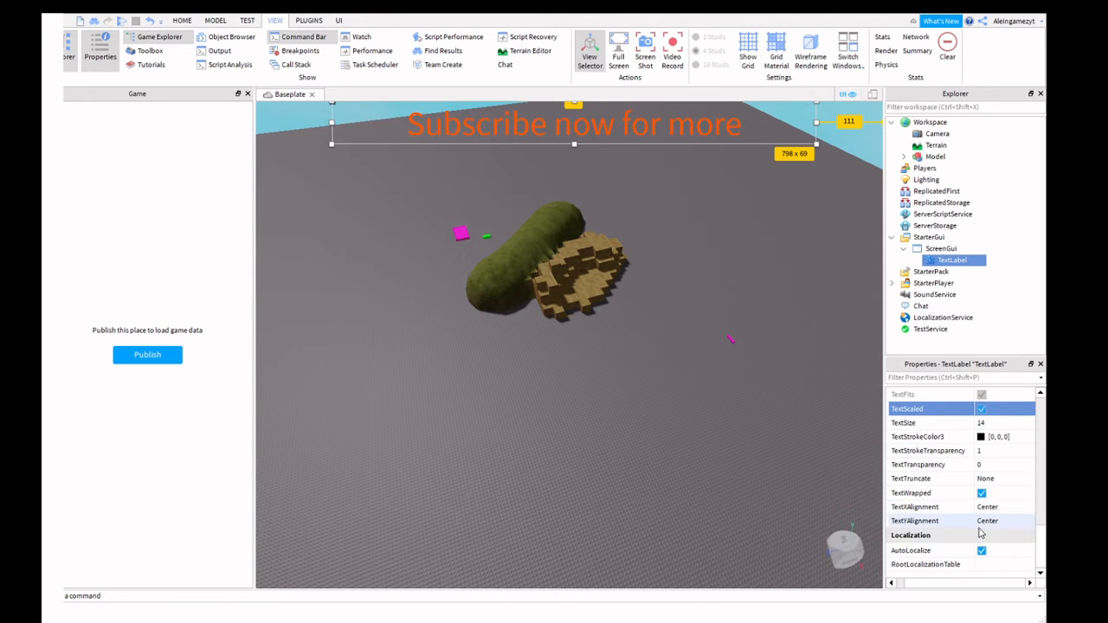
left_click(945, 260)
mouse_move(708, 119)
left_mouse_down()
mouse_move(703, 154)
mouse_move(705, 80)
mouse_move(712, 111)
left_mouse_up()
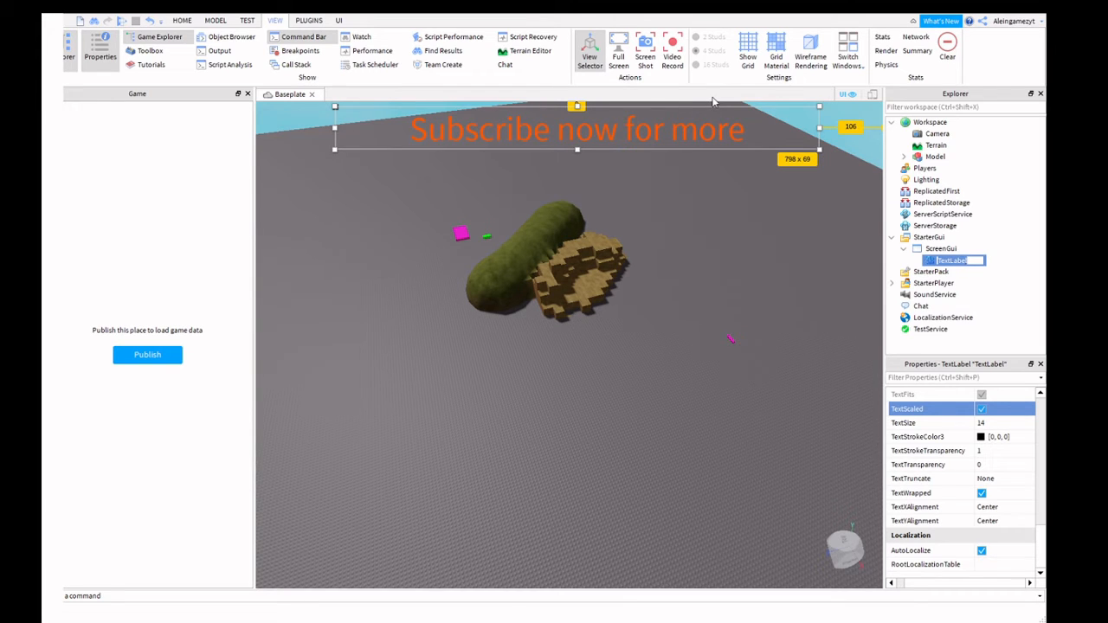
left_click(673, 232)
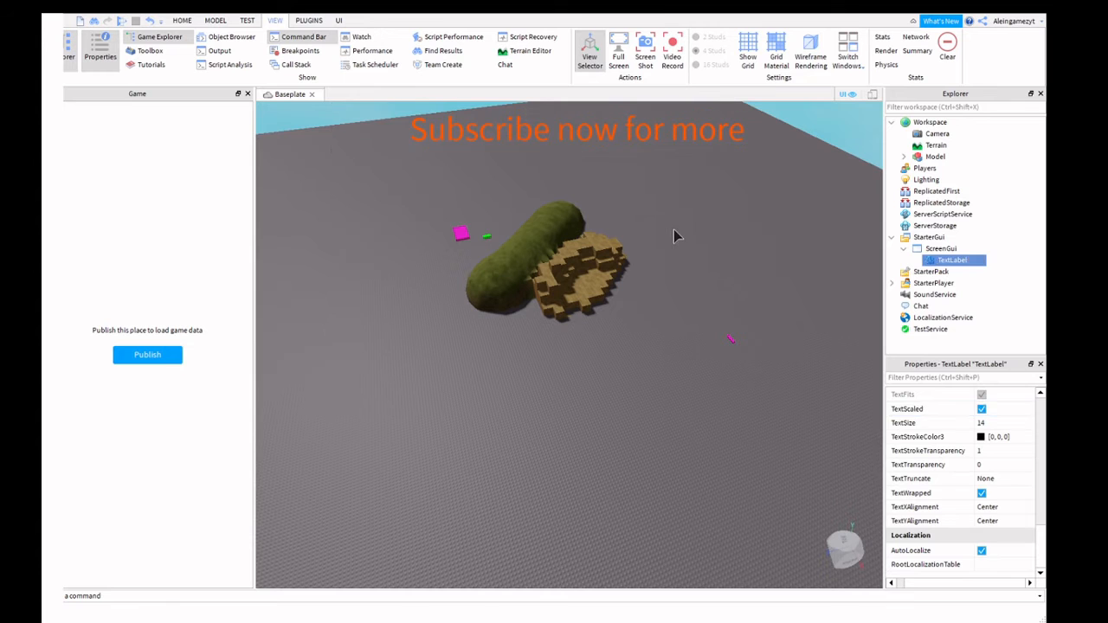
Orbit and pan the camera to look past the baseplate edge, and turn on the Toolbox.
right_click_drag(674, 226, 520, 230)
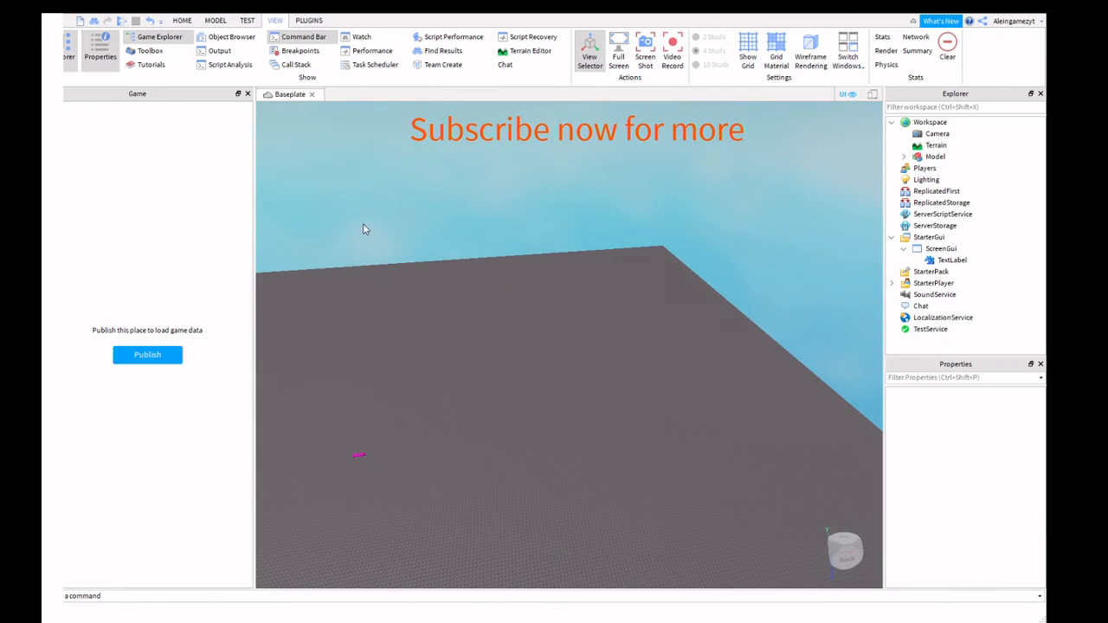
right_click_drag(366, 228, 443, 187)
key("d")
key("a")
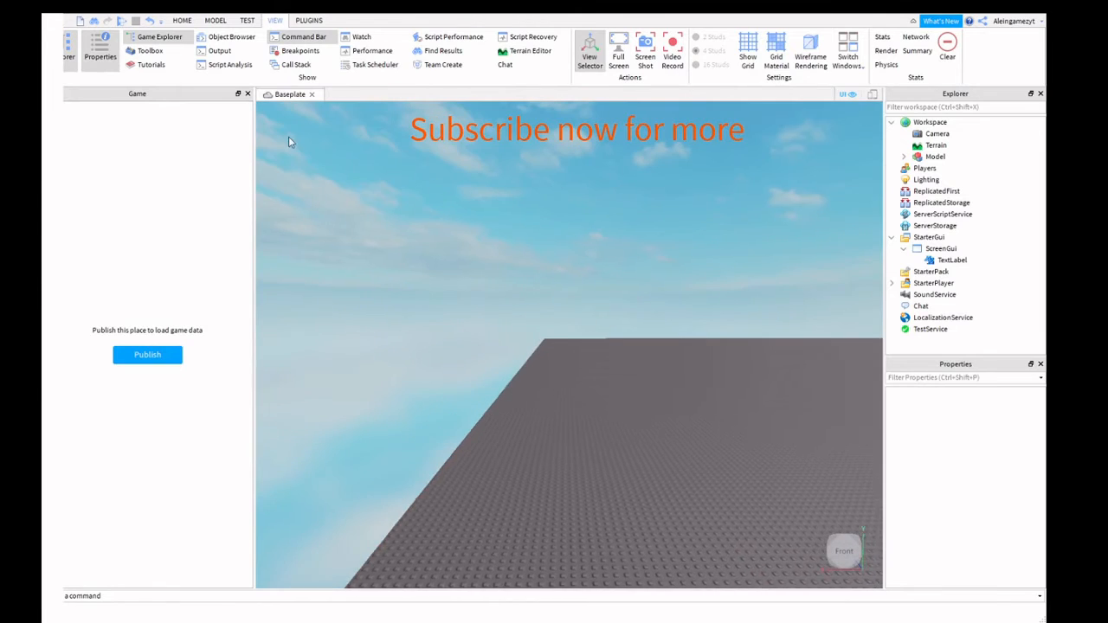
key("d")
key("a")
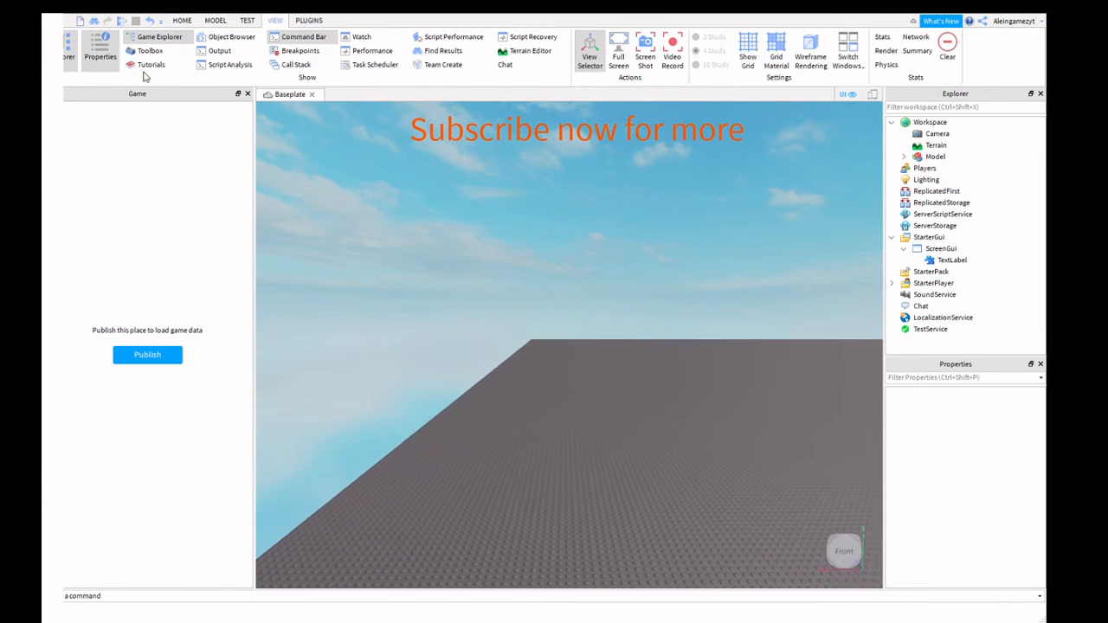
key("d")
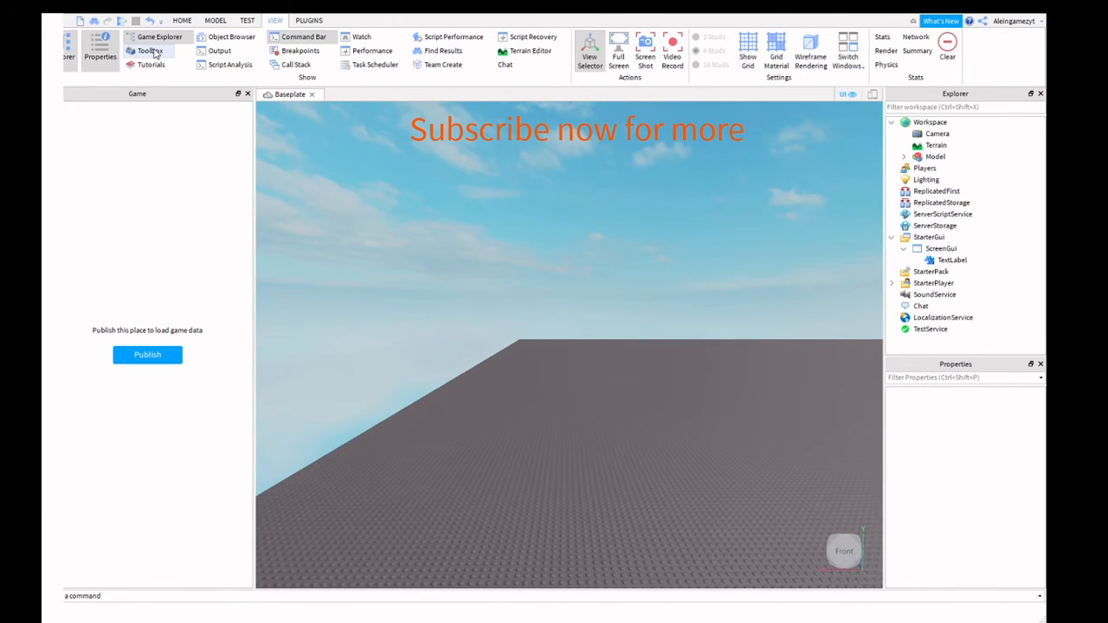
left_click(153, 52)
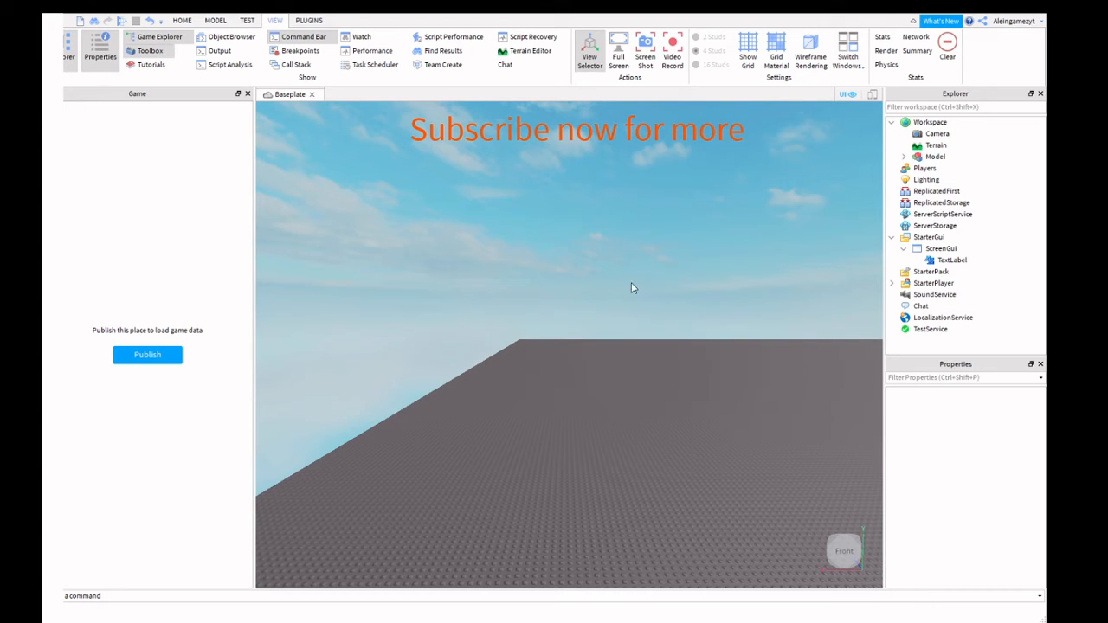